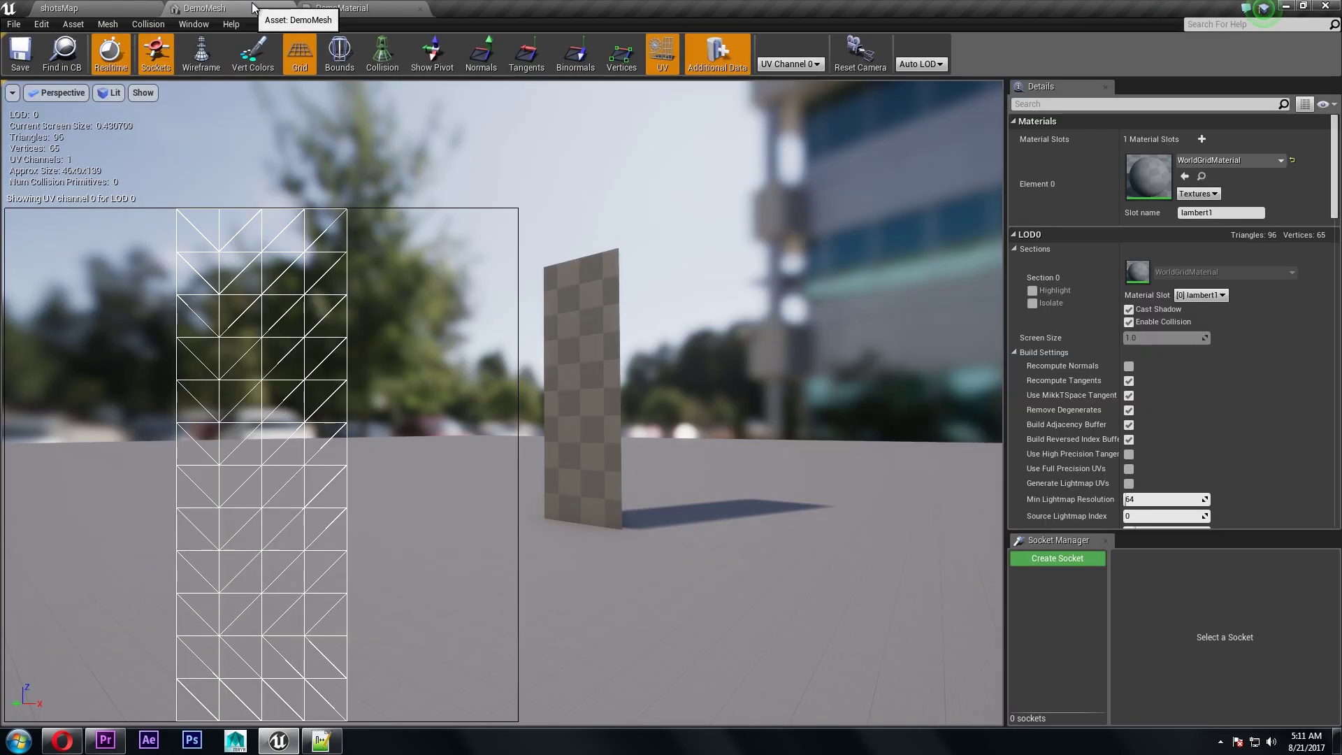
Step: Examine the RotateAboutAxis node in DemoMaterial and its Axis, angle, ObjectPivotPoint and Absolute World Position inputs
click(259, 9)
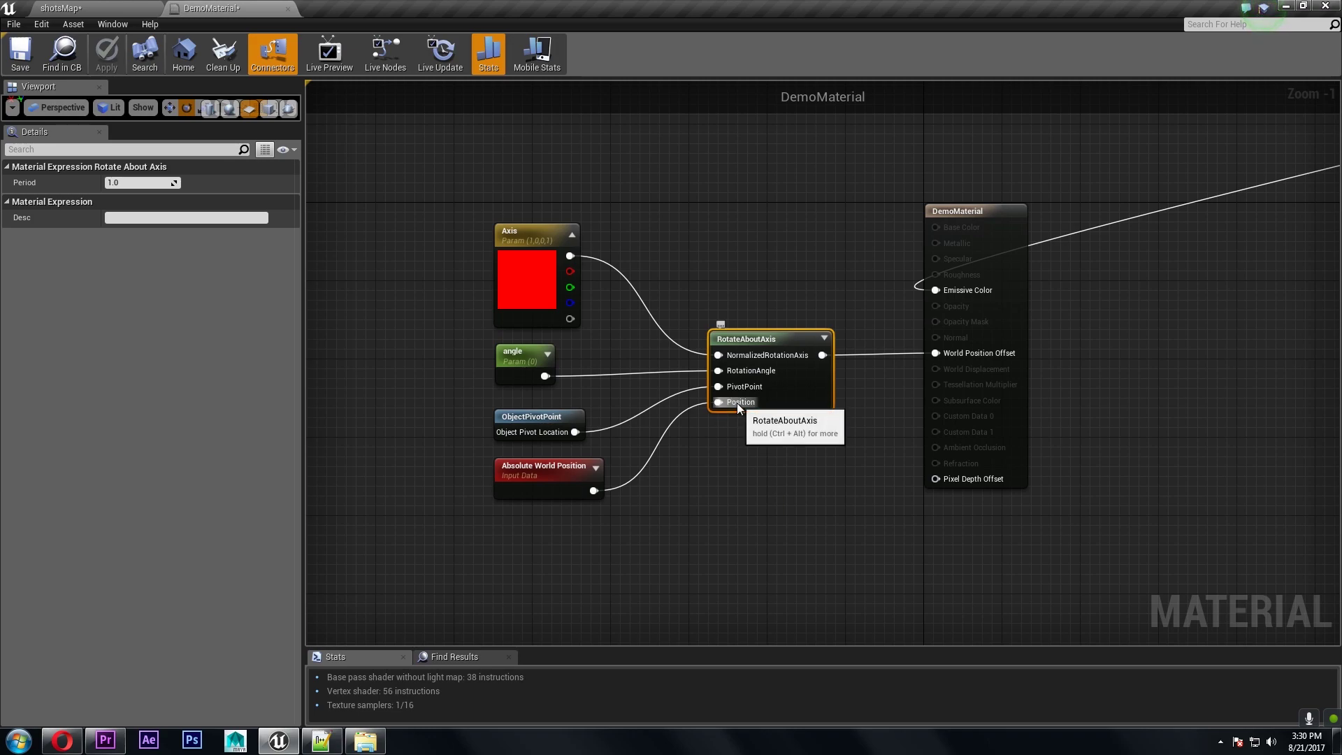
drag(646, 509, 538, 489)
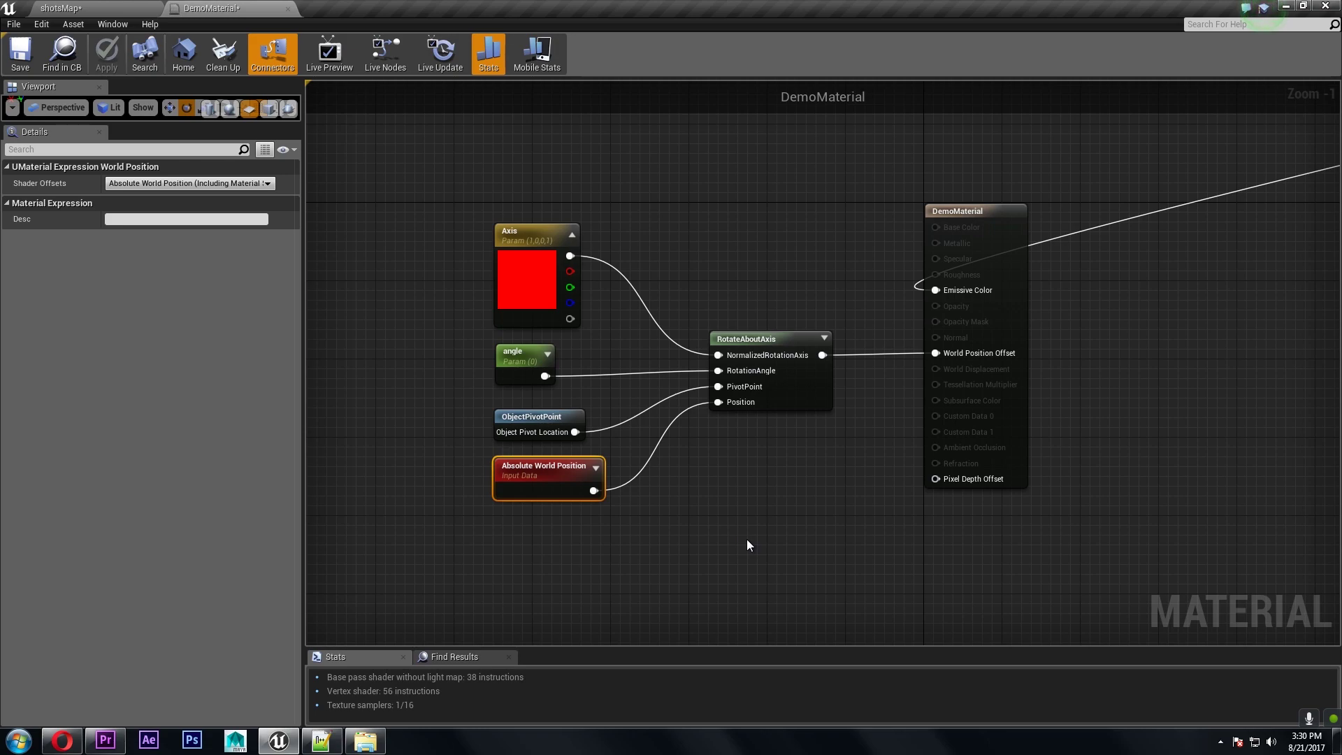
click(744, 485)
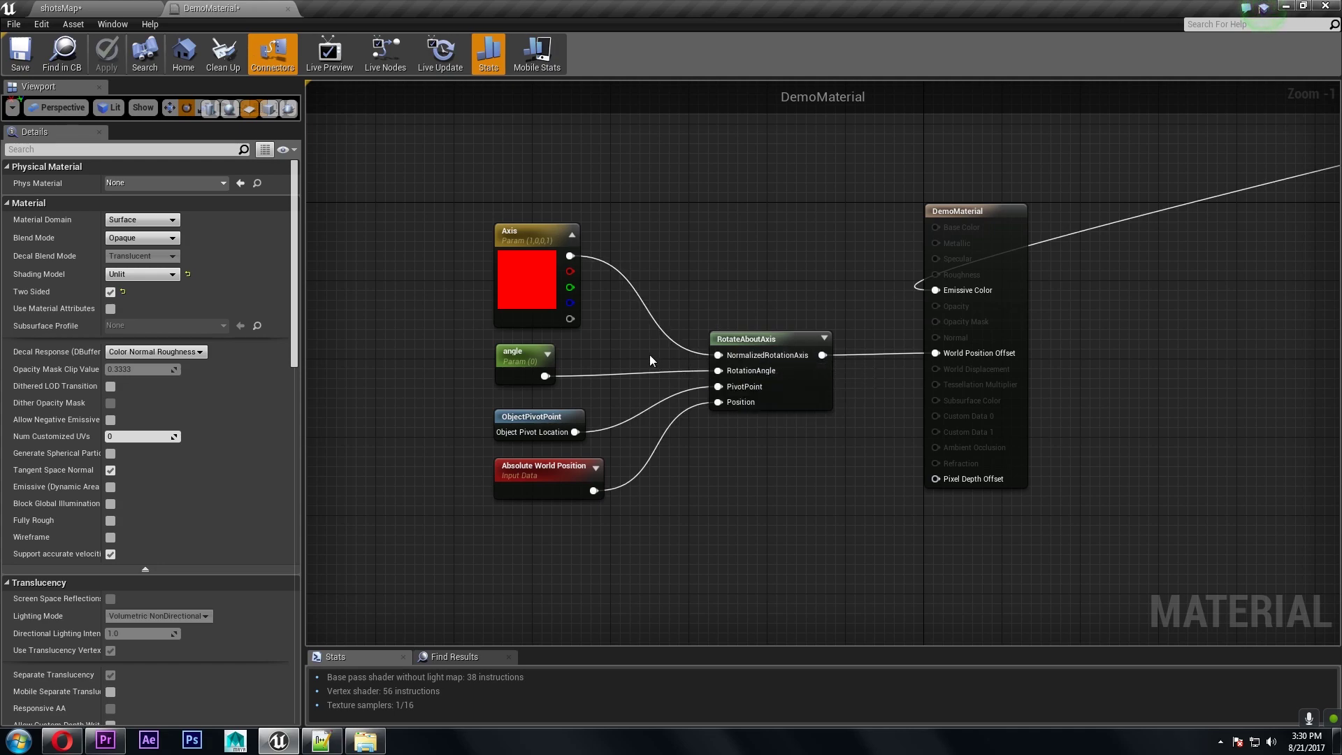
drag(488, 365, 489, 363)
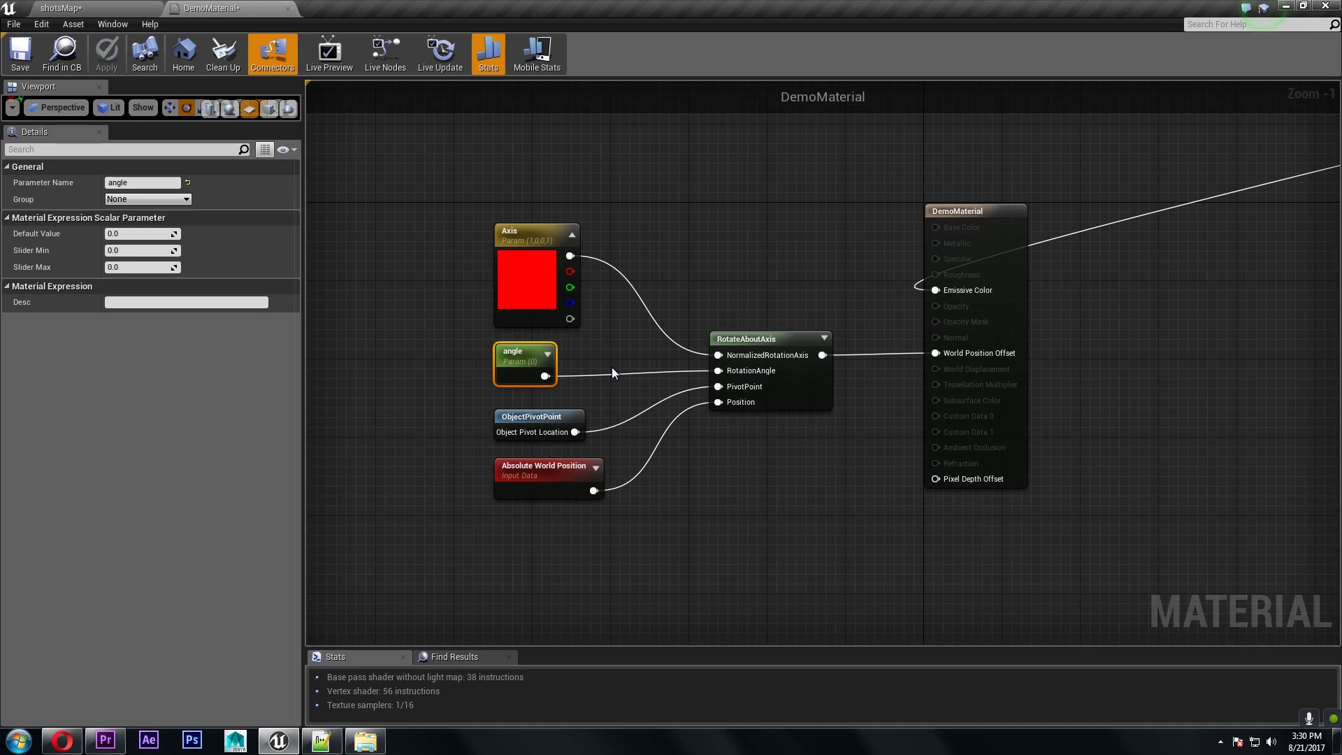
click(708, 249)
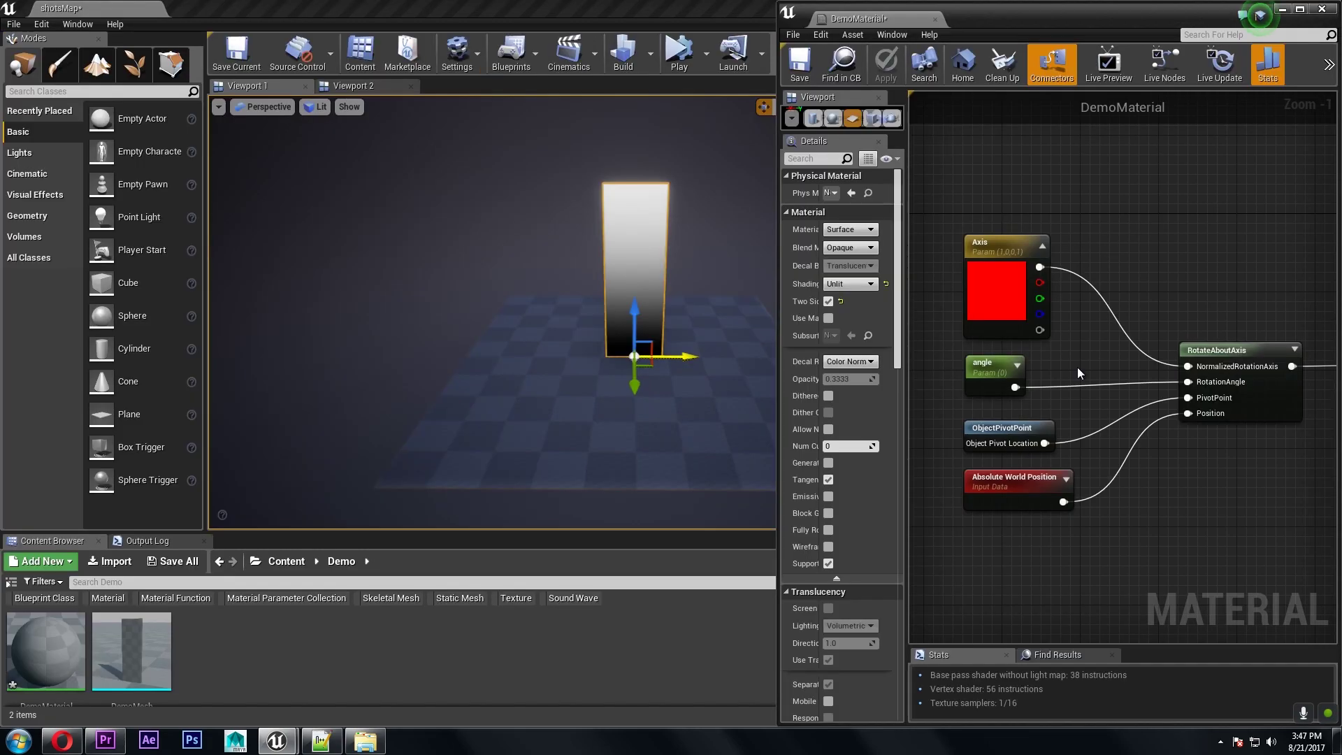
click(997, 385)
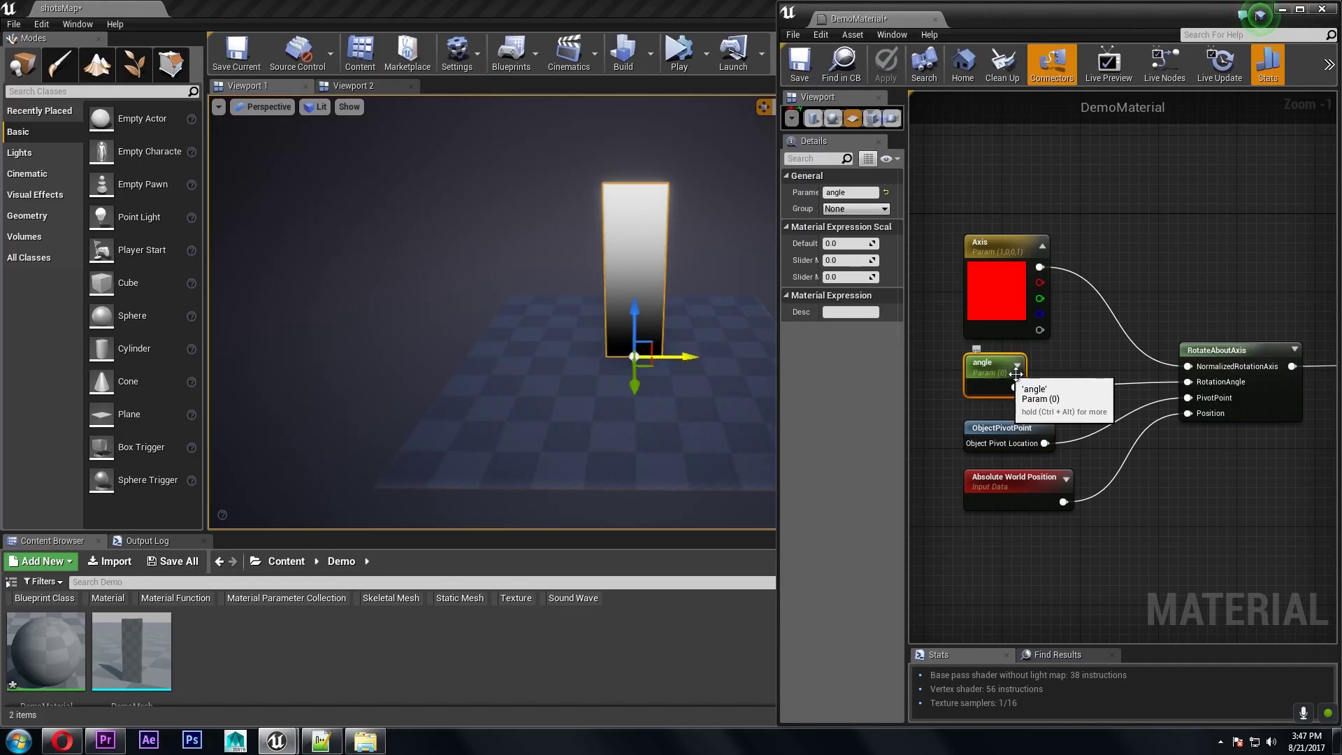
click(1037, 436)
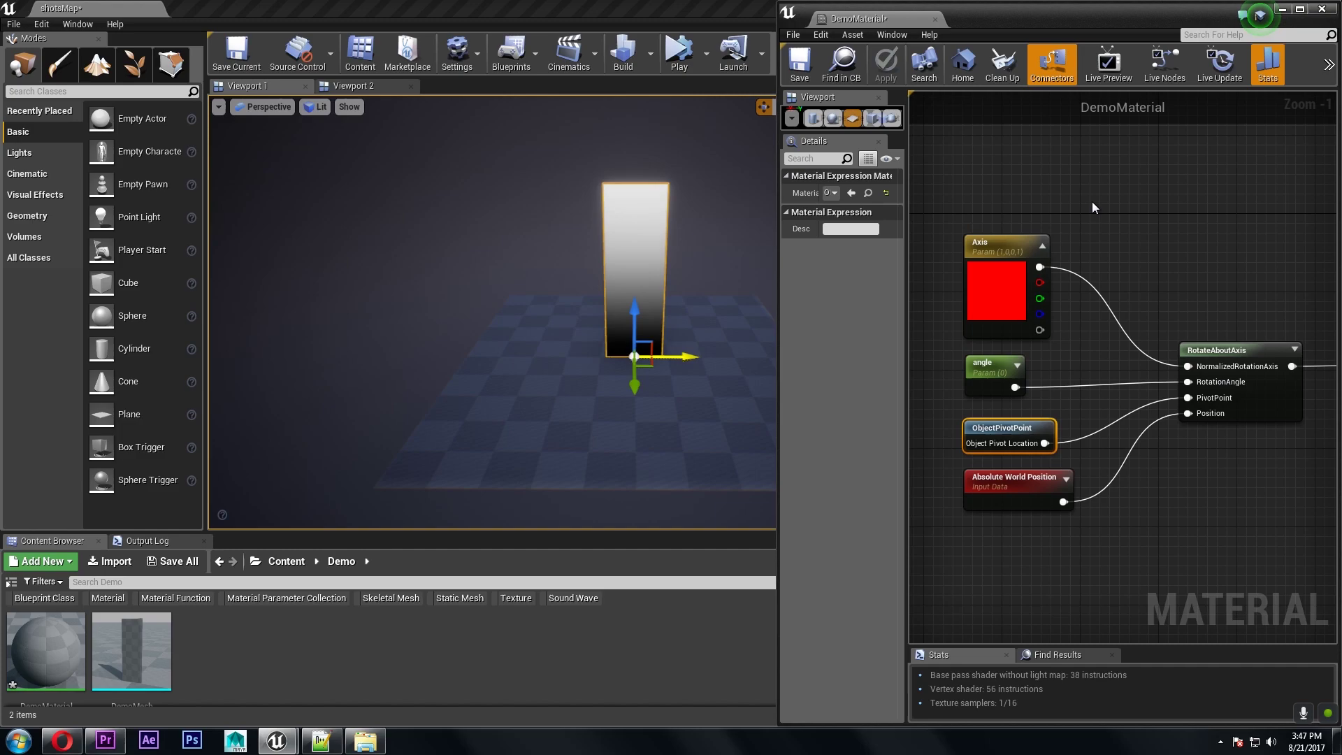
click(996, 290)
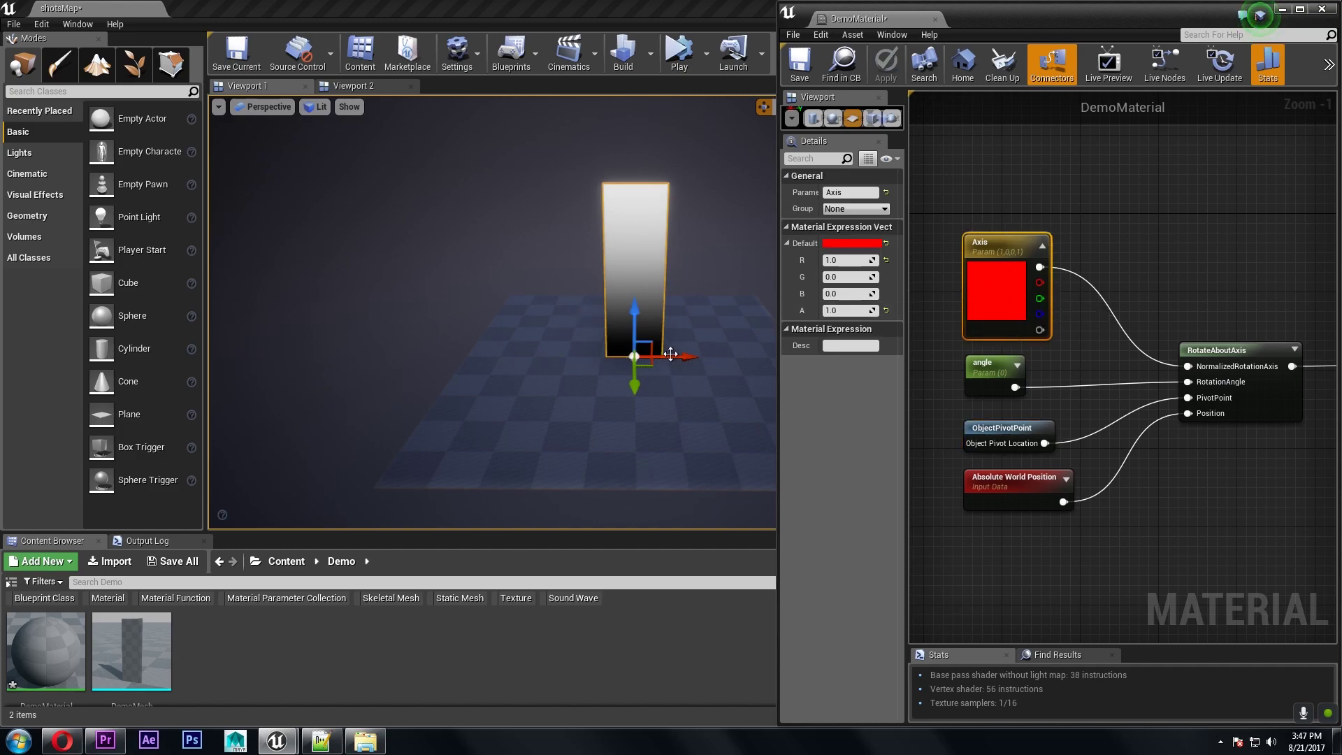
Step: Set the angle parameter's default to 0.1 and the Axis vector's default to R 0, G 1
click(1004, 383)
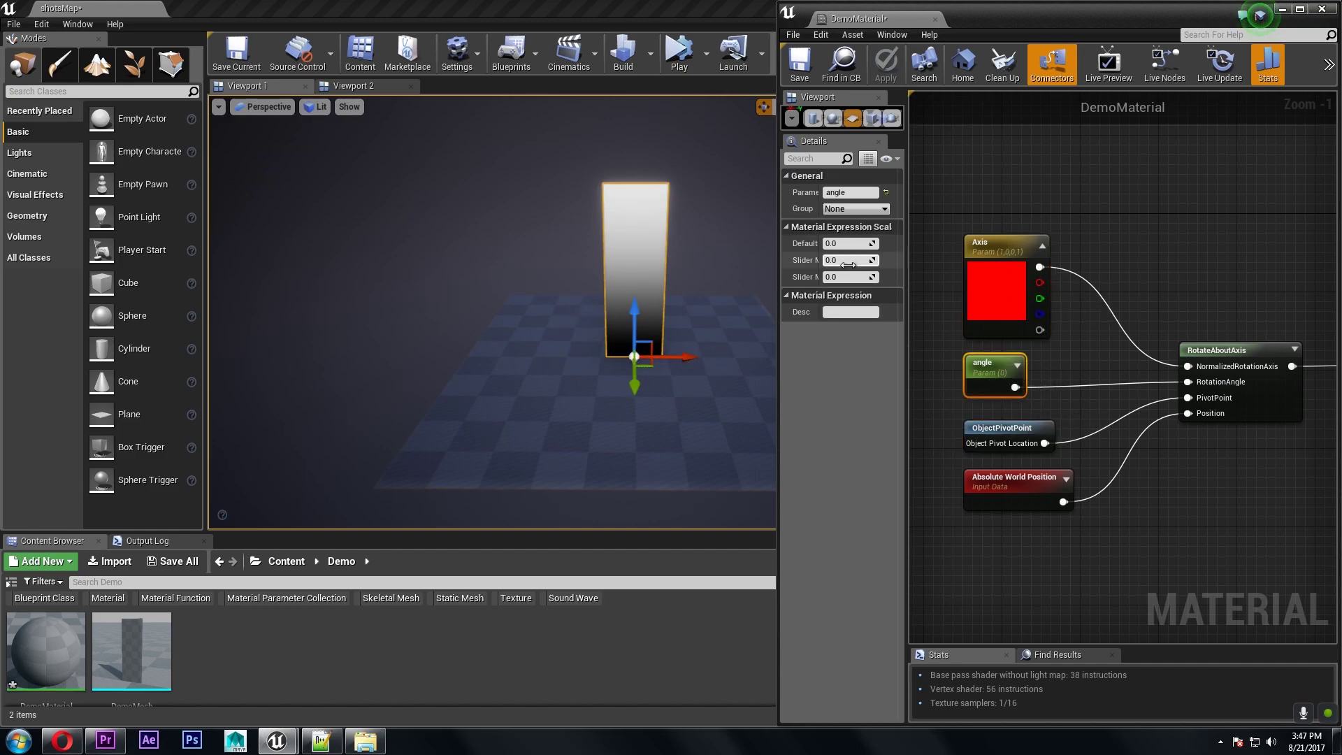
mouse_move(871, 246)
mouse_down()
mouse_move(857, 246)
mouse_move(883, 247)
mouse_up()
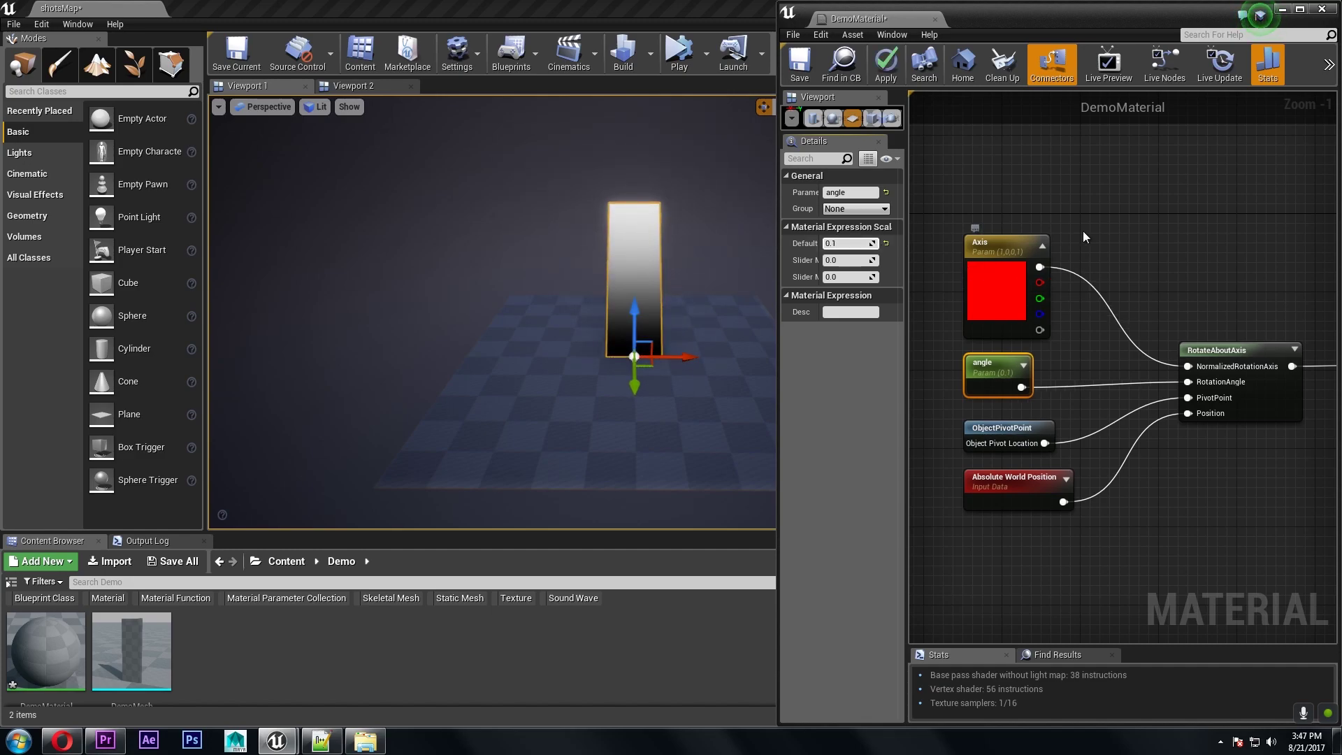
click(979, 253)
click(868, 261)
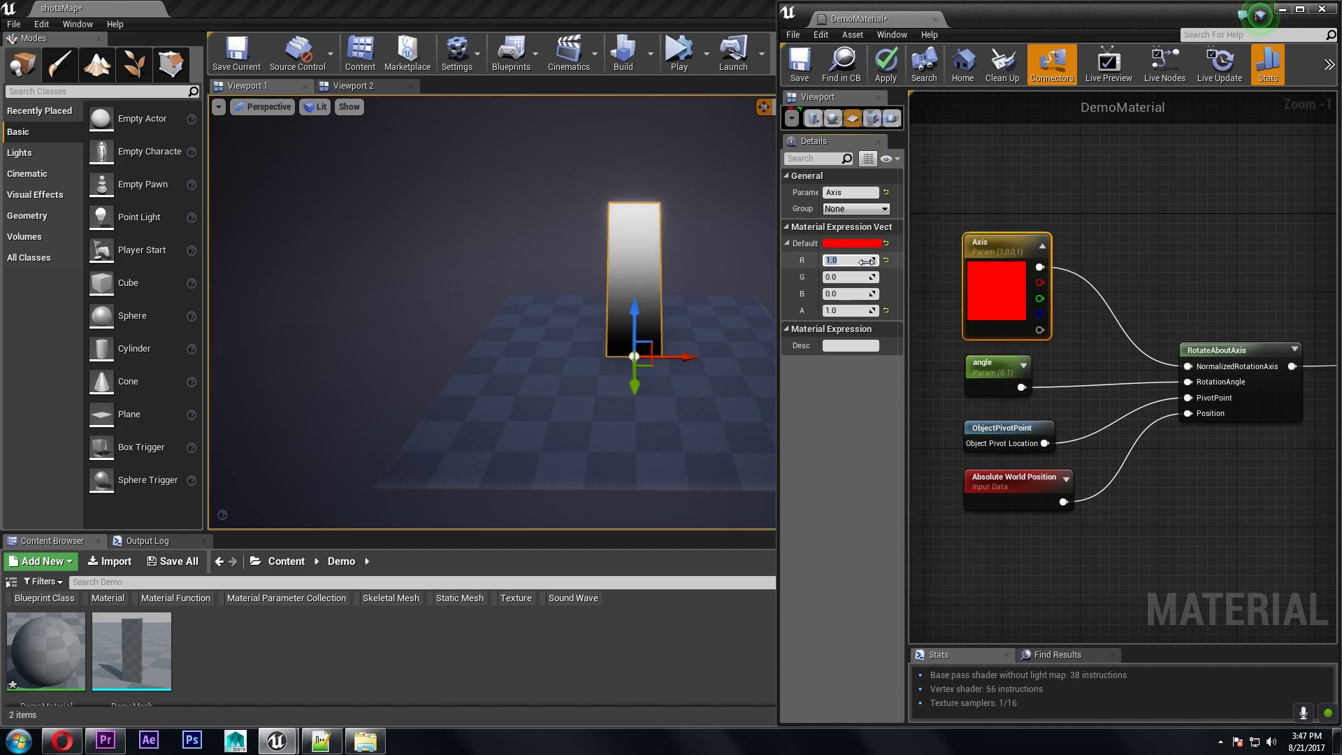
text(0)
key(Tab)
text(1)
key(Tab)
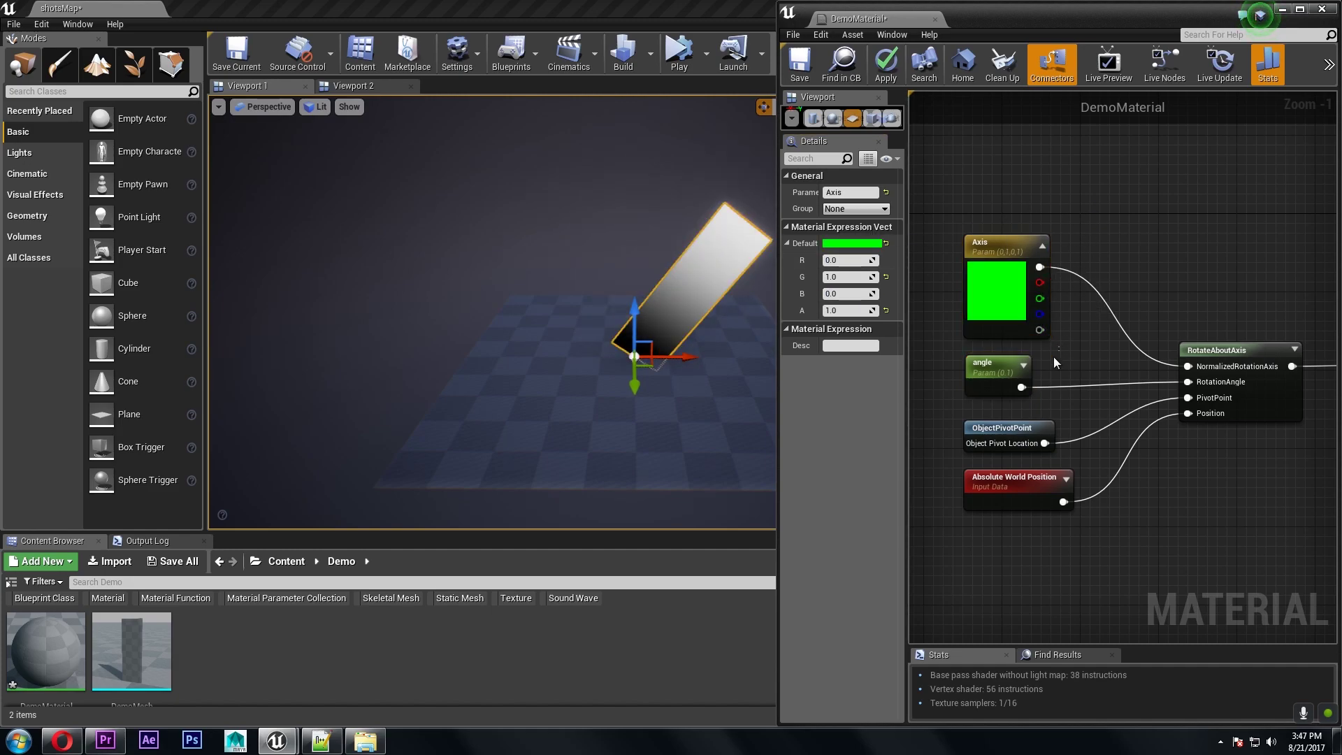
Step: Vary the angle parameter's default, including -0.11, and rotate the mesh about its vertical axis in the level to test the tilt
click(999, 366)
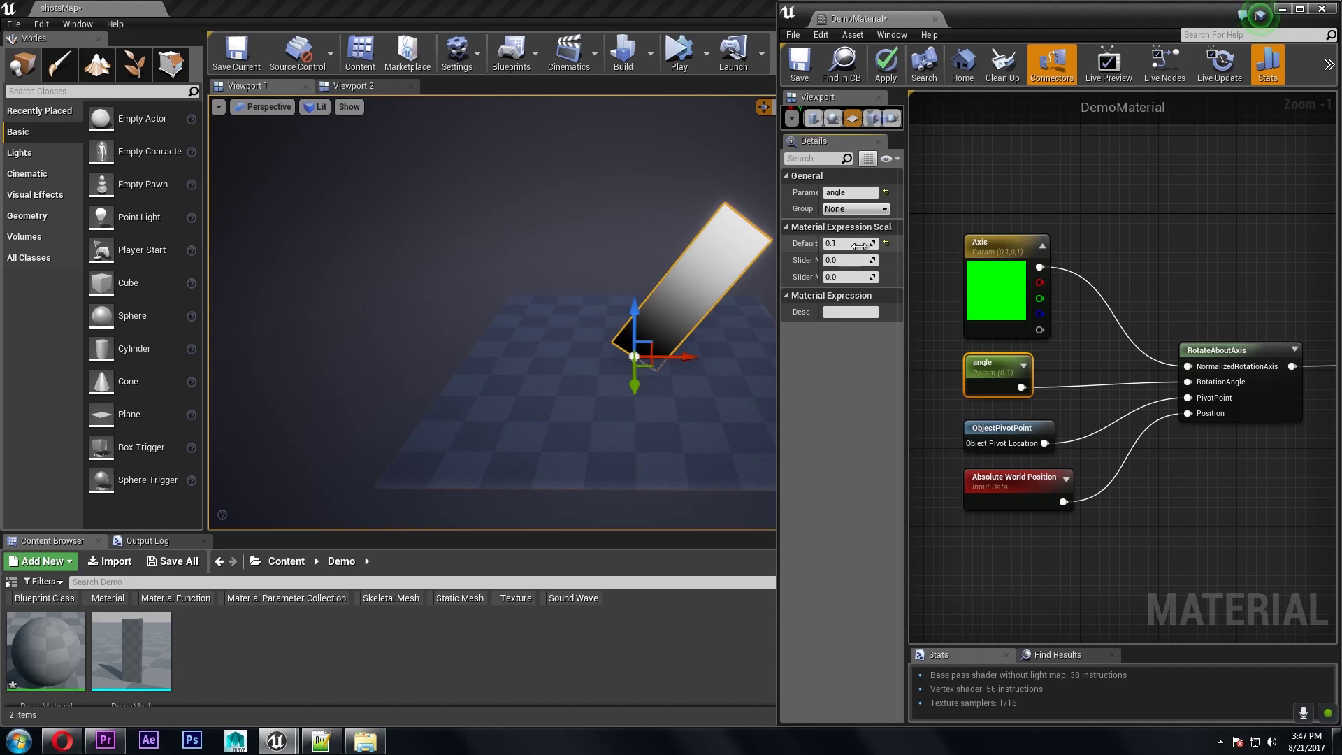
drag(859, 244, 716, 279)
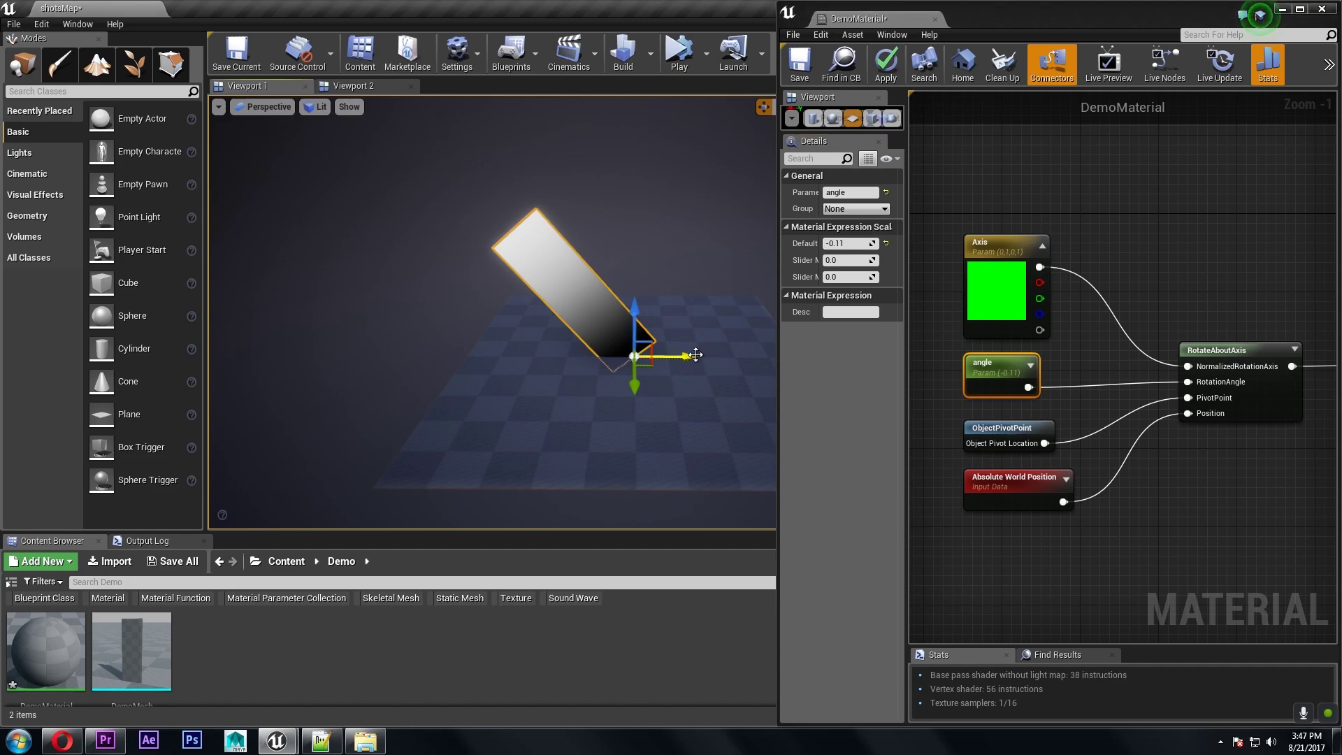
key(e)
mouse_move(638, 381)
mouse_down()
mouse_move(587, 385)
mouse_move(643, 392)
mouse_up()
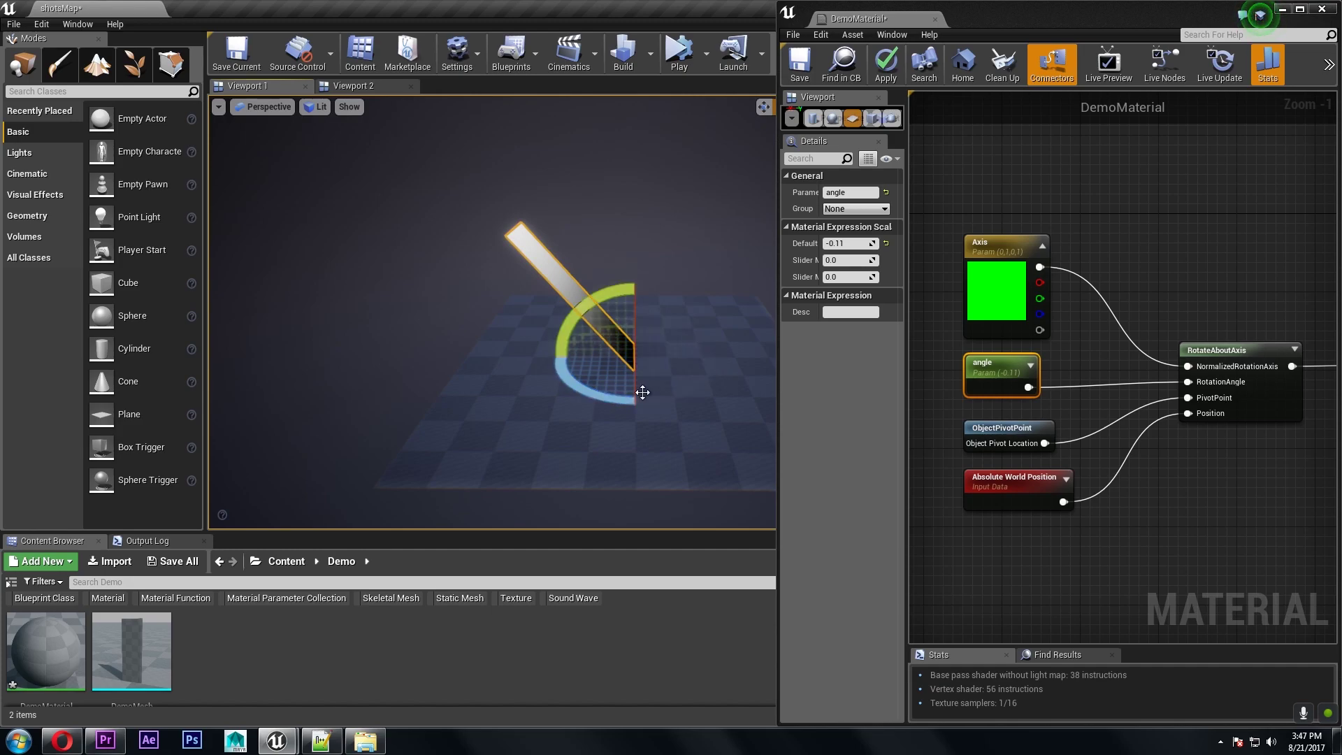
mouse_move(847, 243)
mouse_down()
mouse_move(818, 243)
mouse_move(860, 242)
mouse_move(826, 239)
mouse_up()
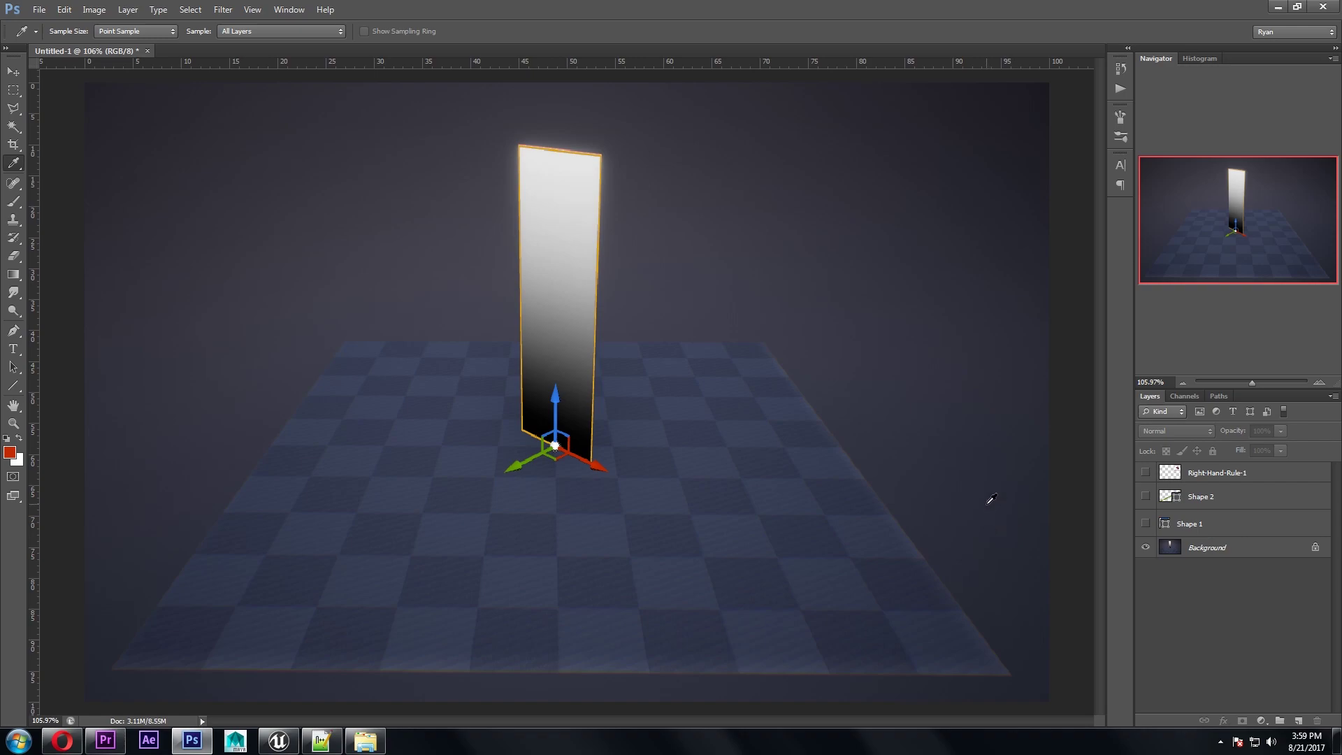
Step: In Photoshop, make the Shape 1, Shape 2 and Right-Hand-Rule-1 layers visible over the viewport image
click(1147, 526)
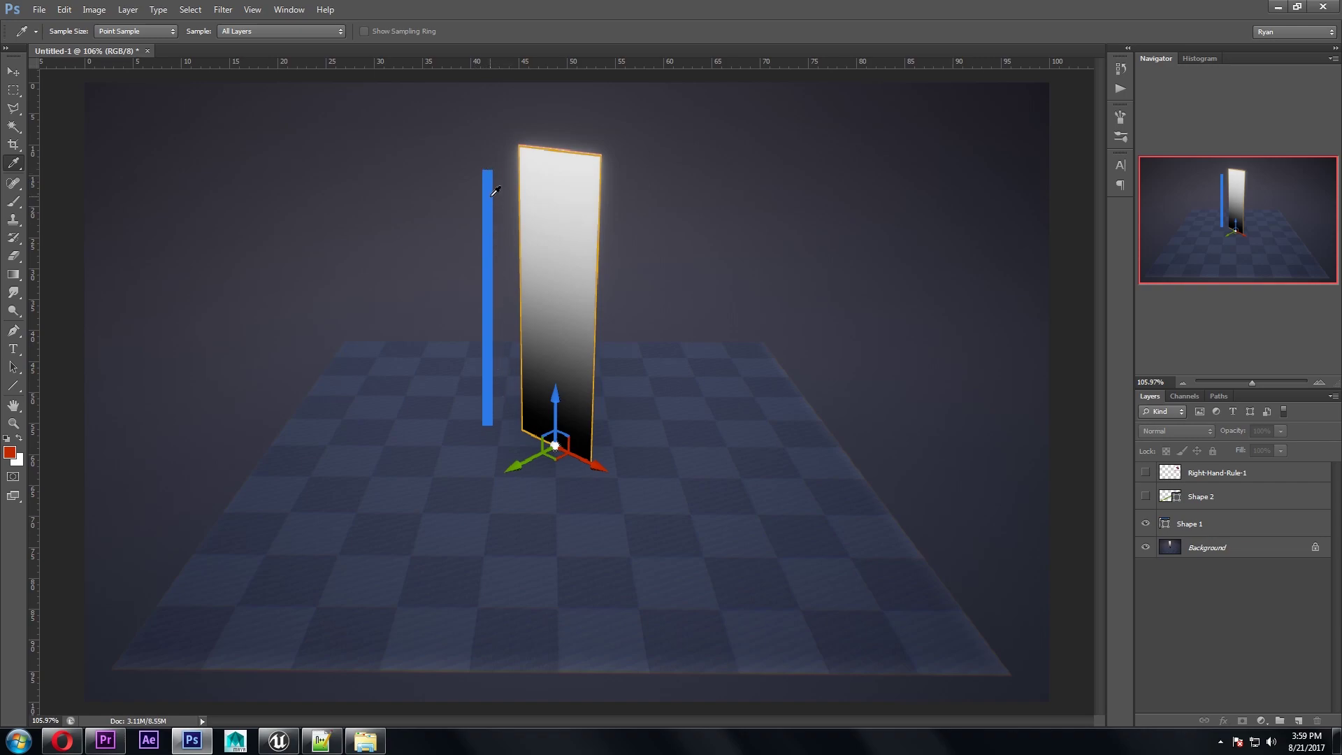
click(1147, 497)
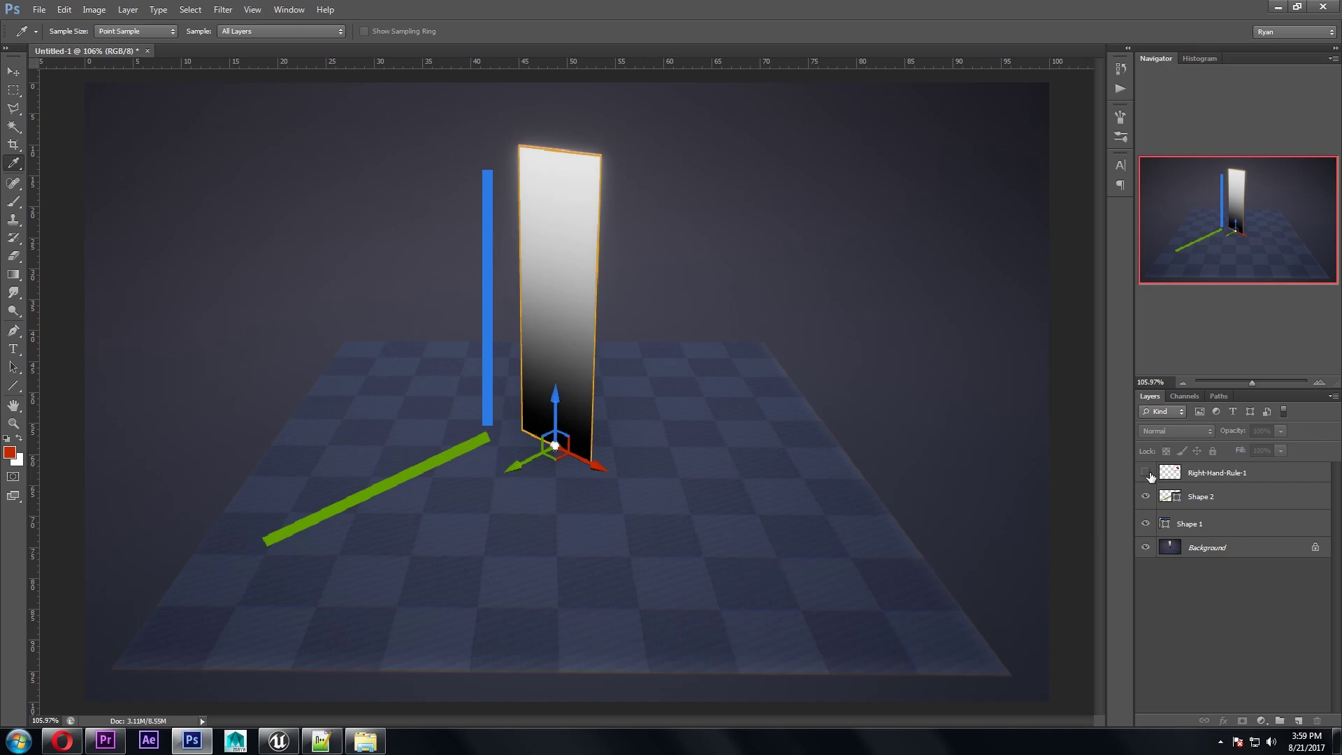
click(1147, 474)
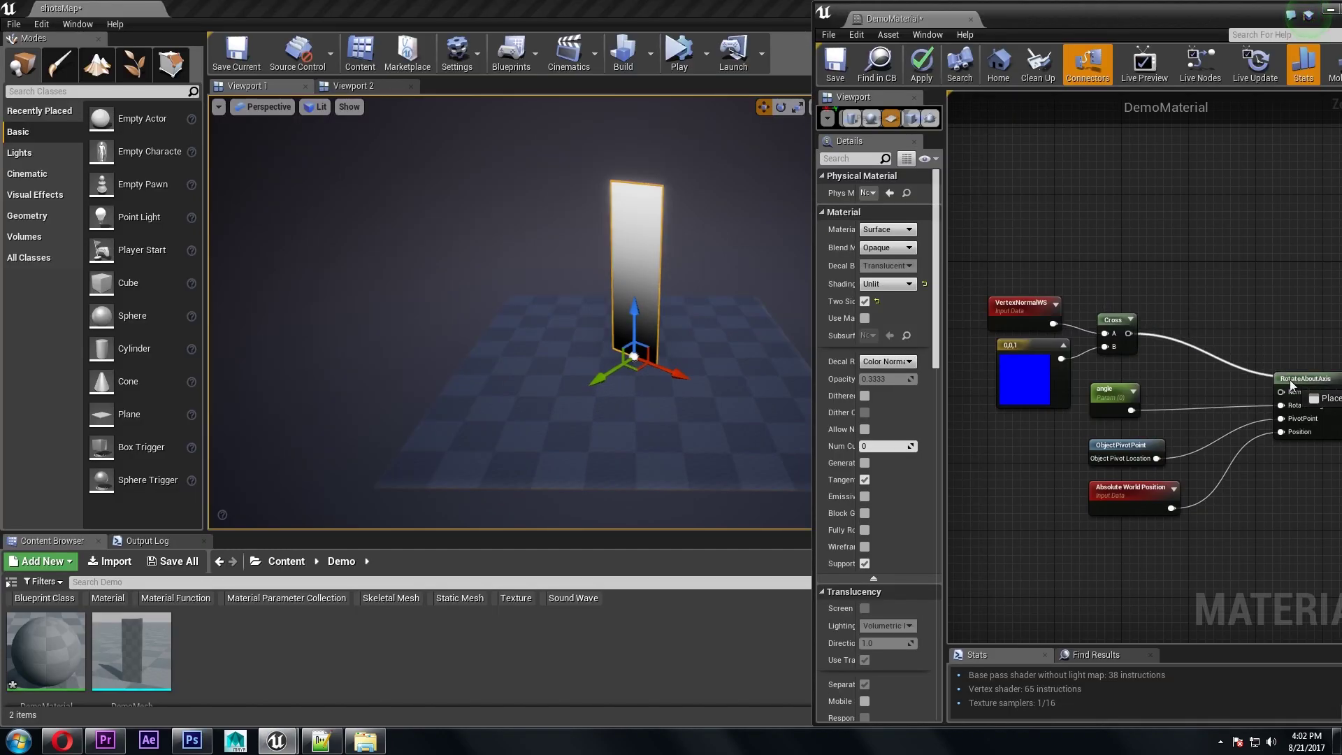
Step: In Unreal Editor, feed the Cross output into NormalizedRotationAxis, apply the material, and set the angle's default to -0.09
drag(1289, 380, 1289, 383)
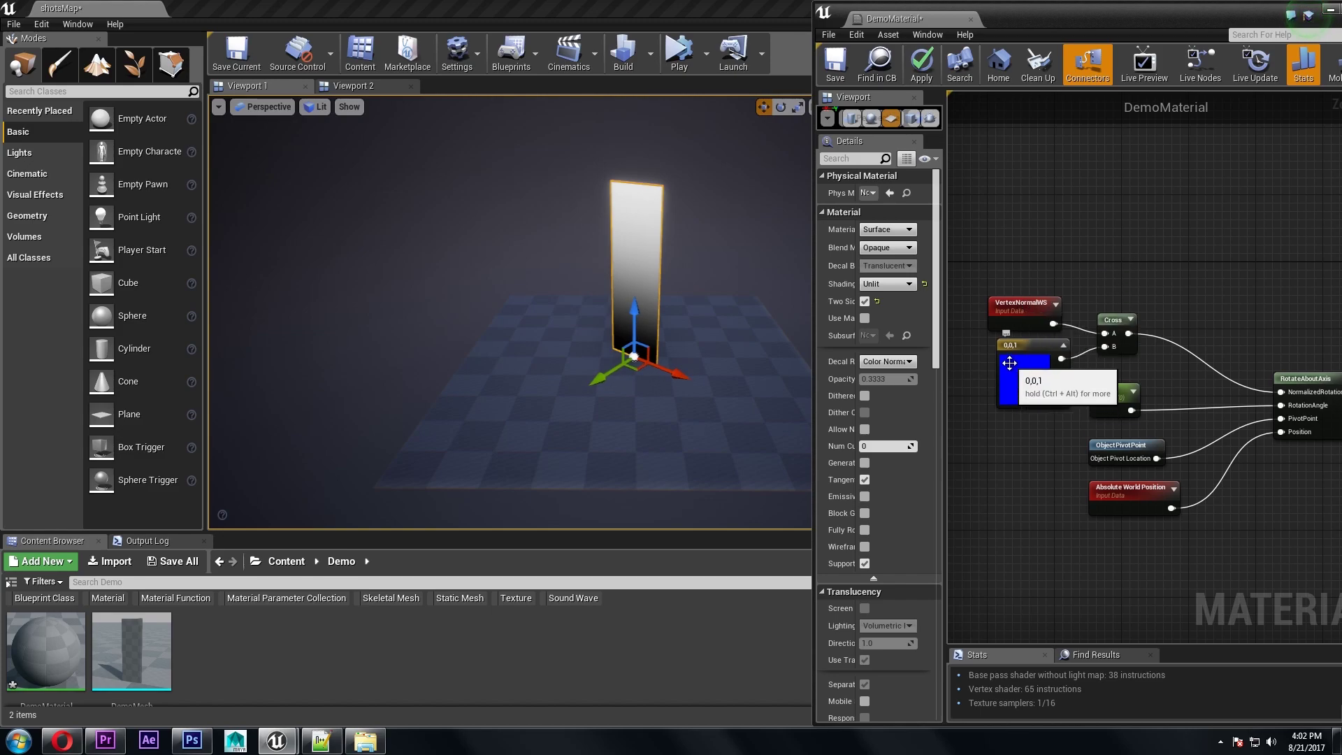
click(923, 68)
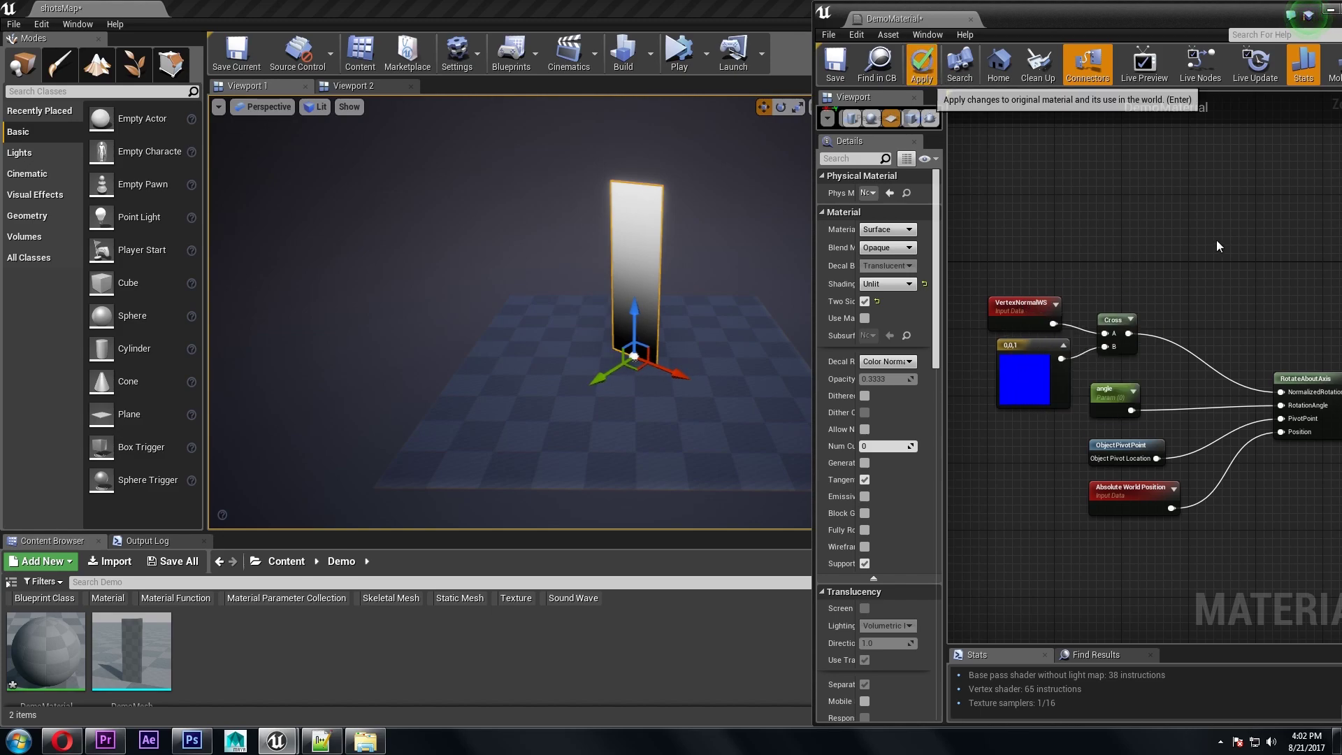
click(1112, 393)
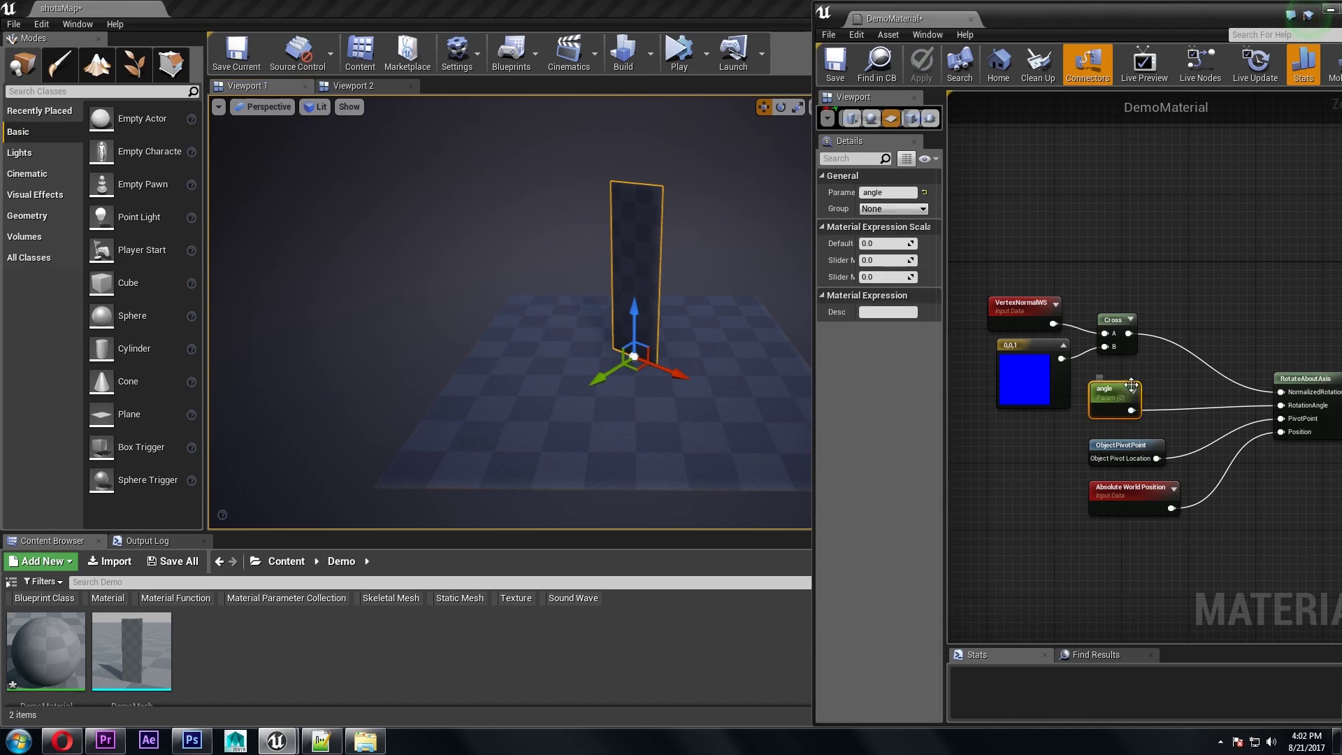
drag(911, 242, 807, 327)
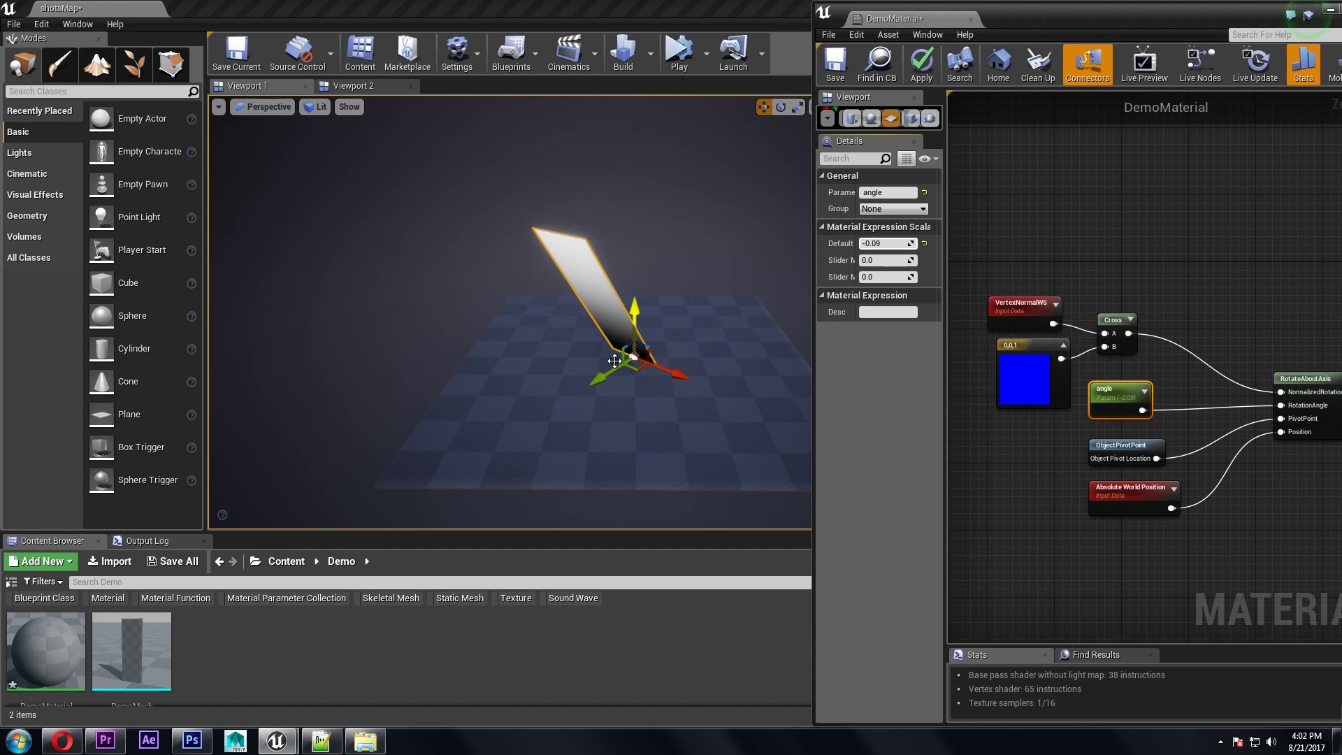
Step: Rotate the mesh about its vertical axis in the level and set the angle's default to 0.02
key(e)
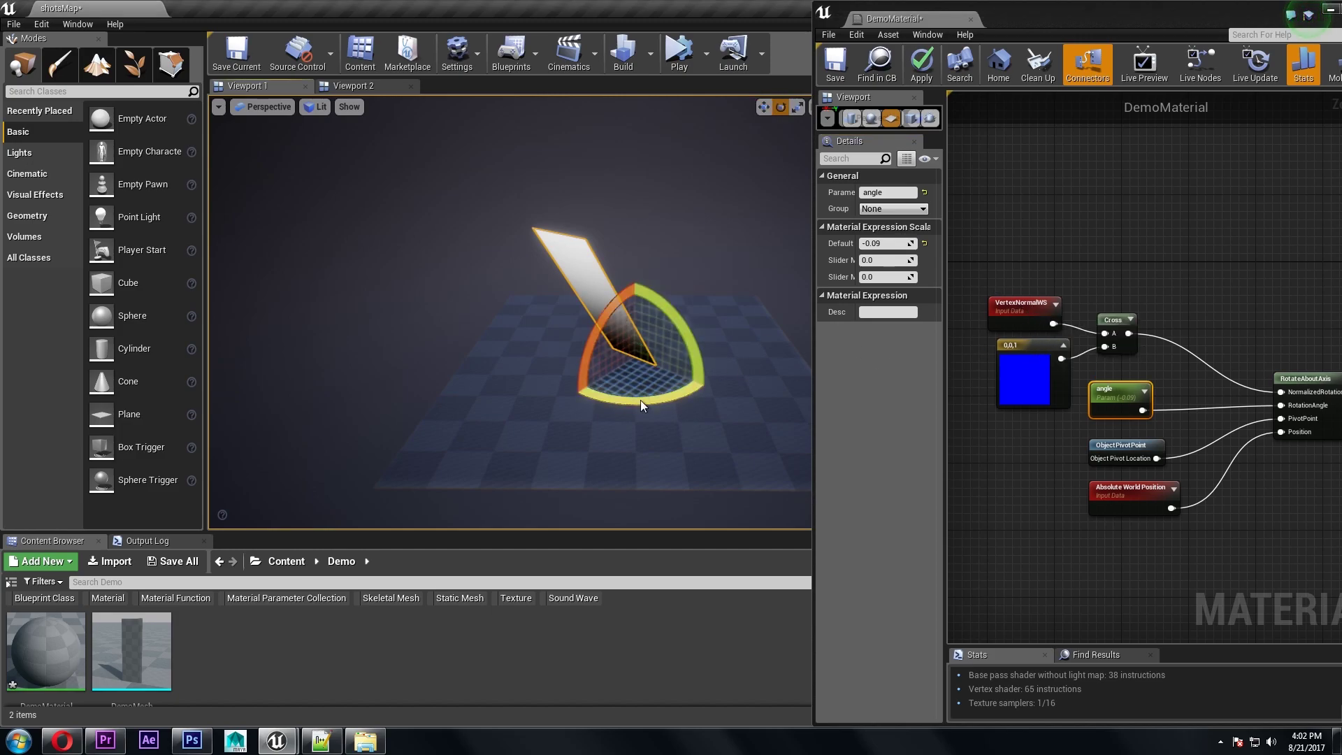
drag(642, 388, 741, 392)
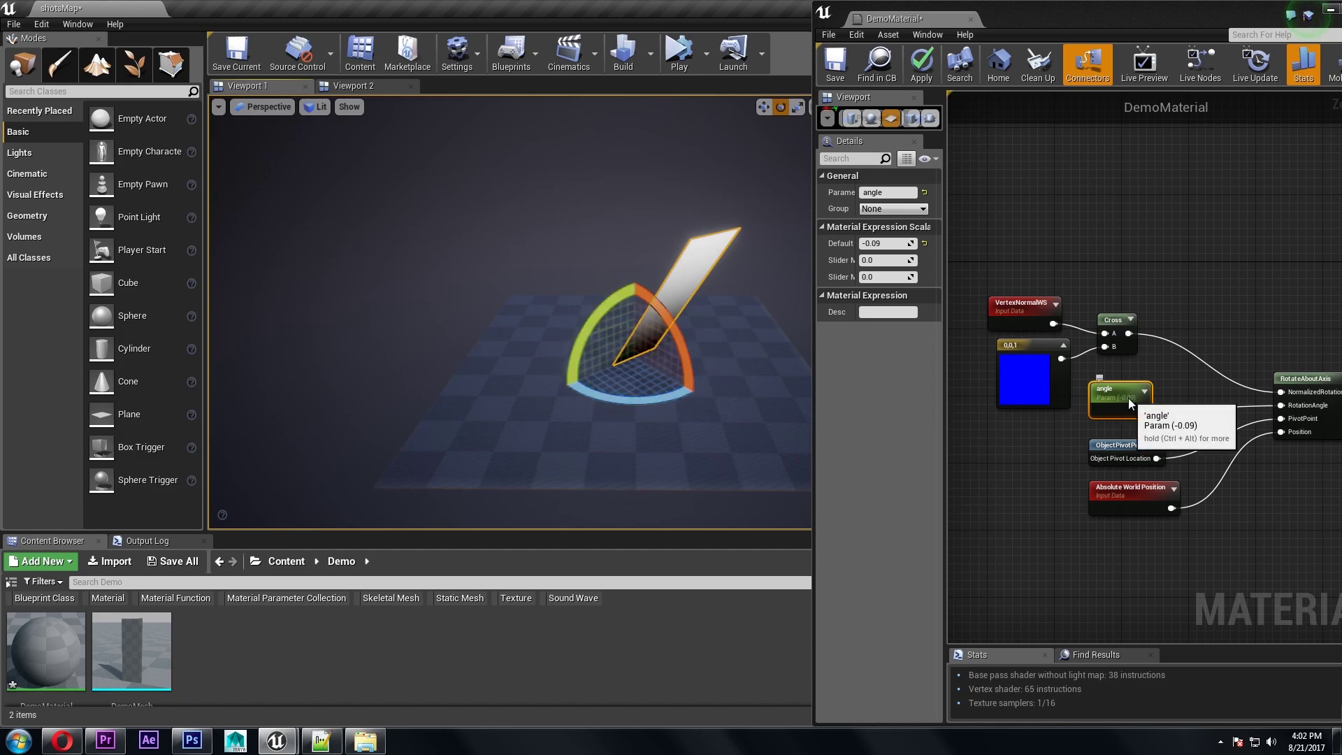
mouse_move(884, 243)
mouse_down()
mouse_move(850, 243)
mouse_move(916, 244)
mouse_move(893, 243)
mouse_up()
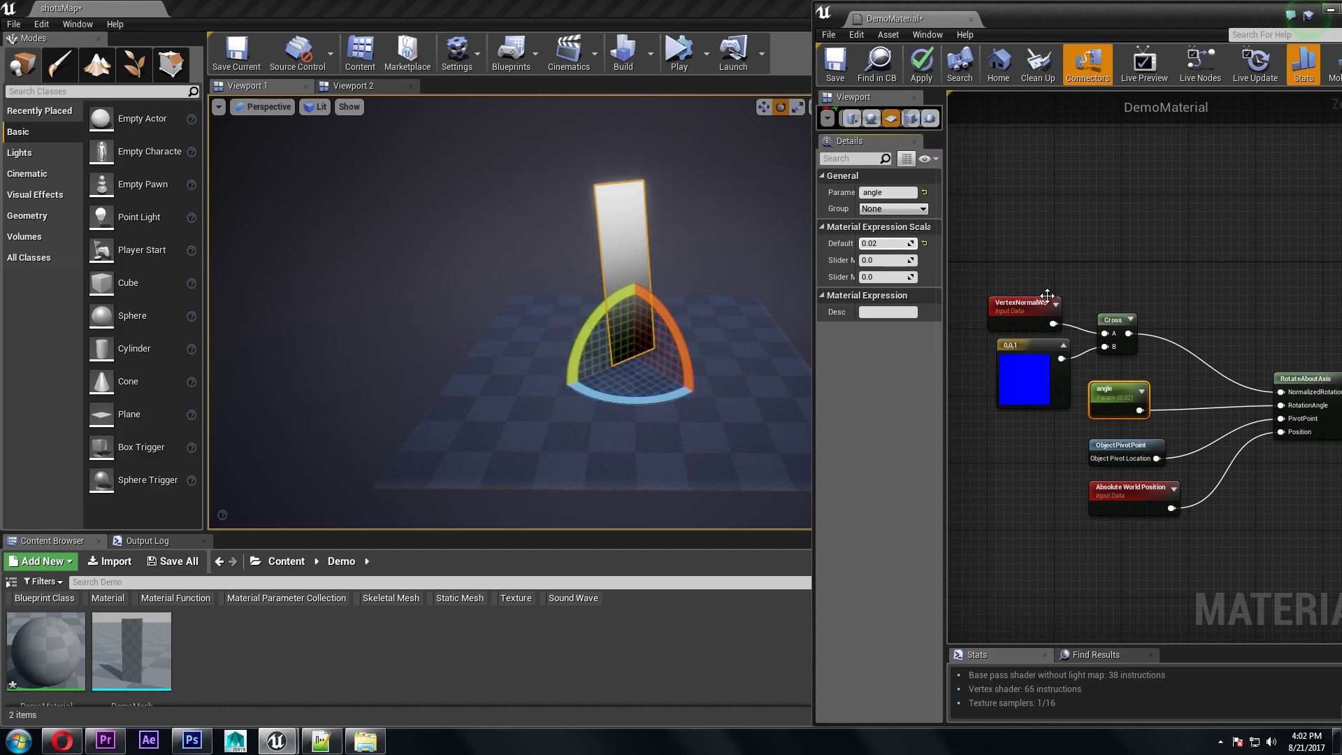
Step: Connect VertexNormalWS directly to NormalizedRotationAxis in place of the Cross output and apply the material
drag(1054, 326, 1281, 392)
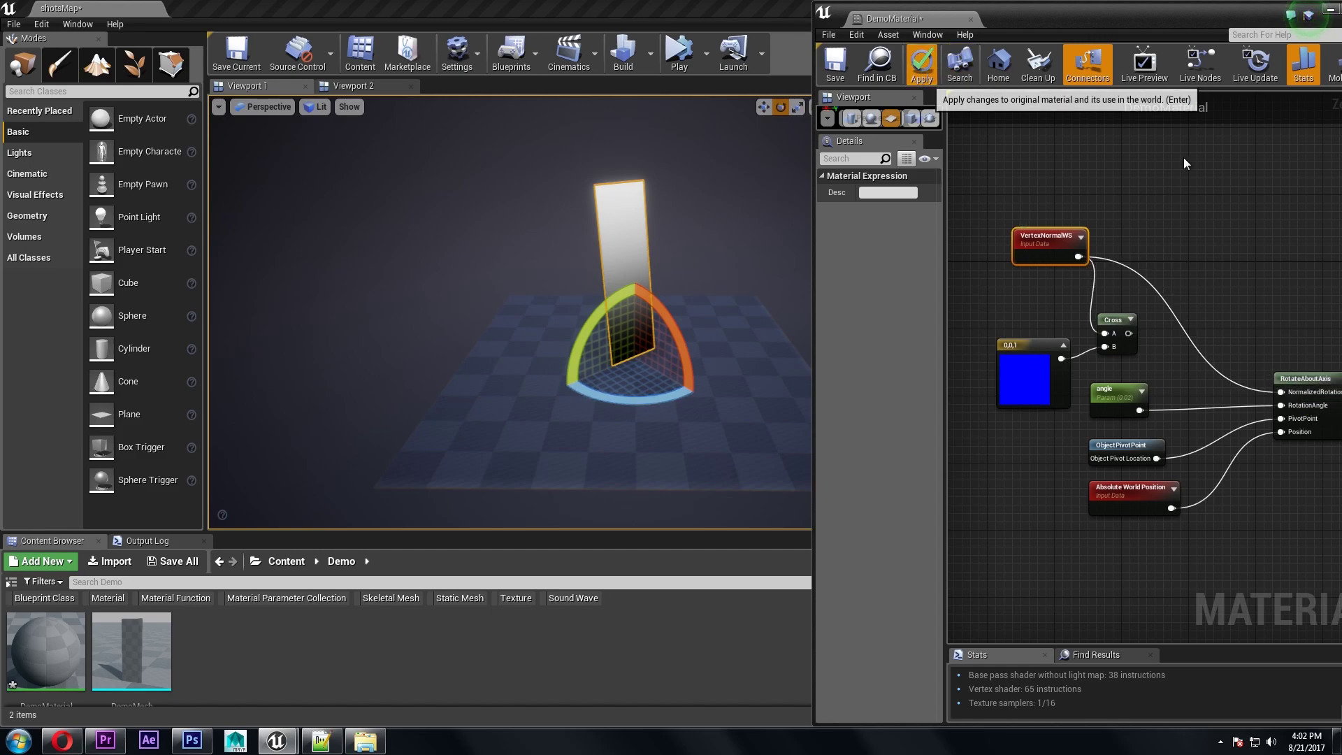
click(922, 65)
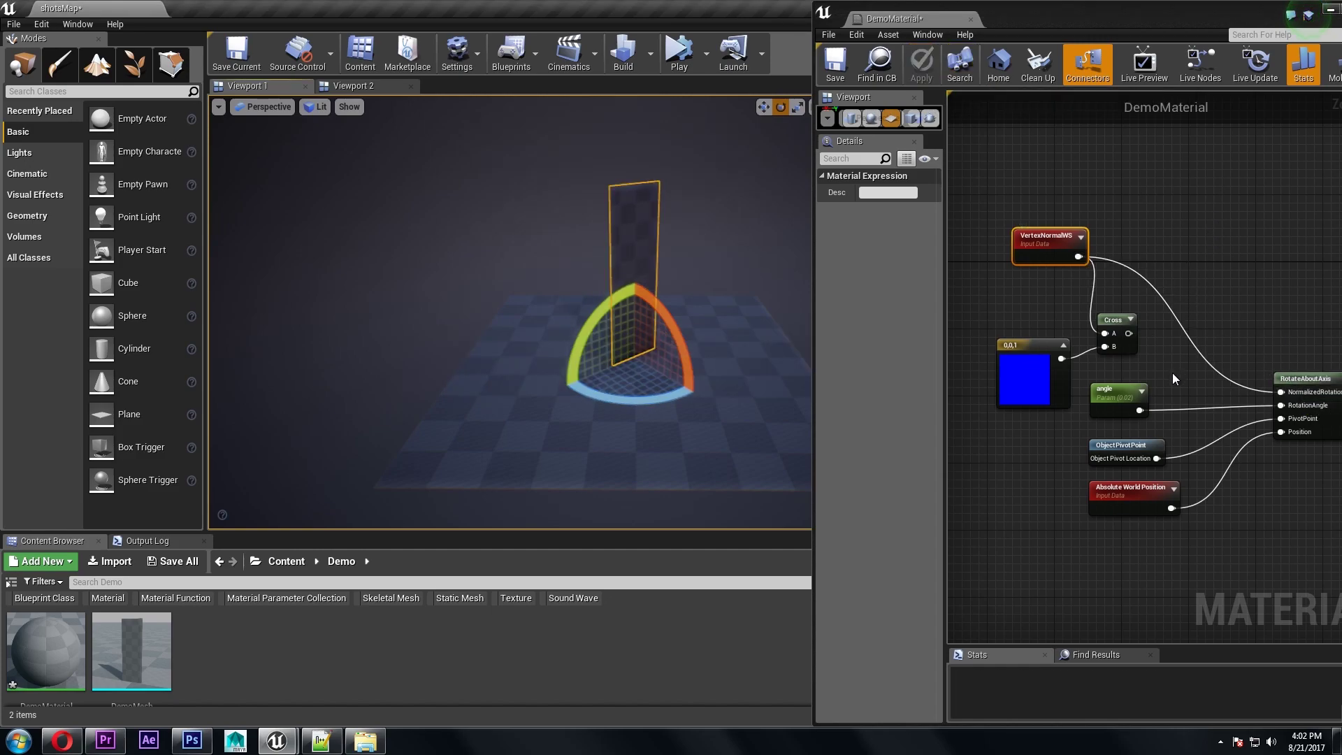
Step: Vary the angle's default between 0.09 and -0.05, rotating the mesh about its vertical axis to compare the tilt direction
click(1119, 399)
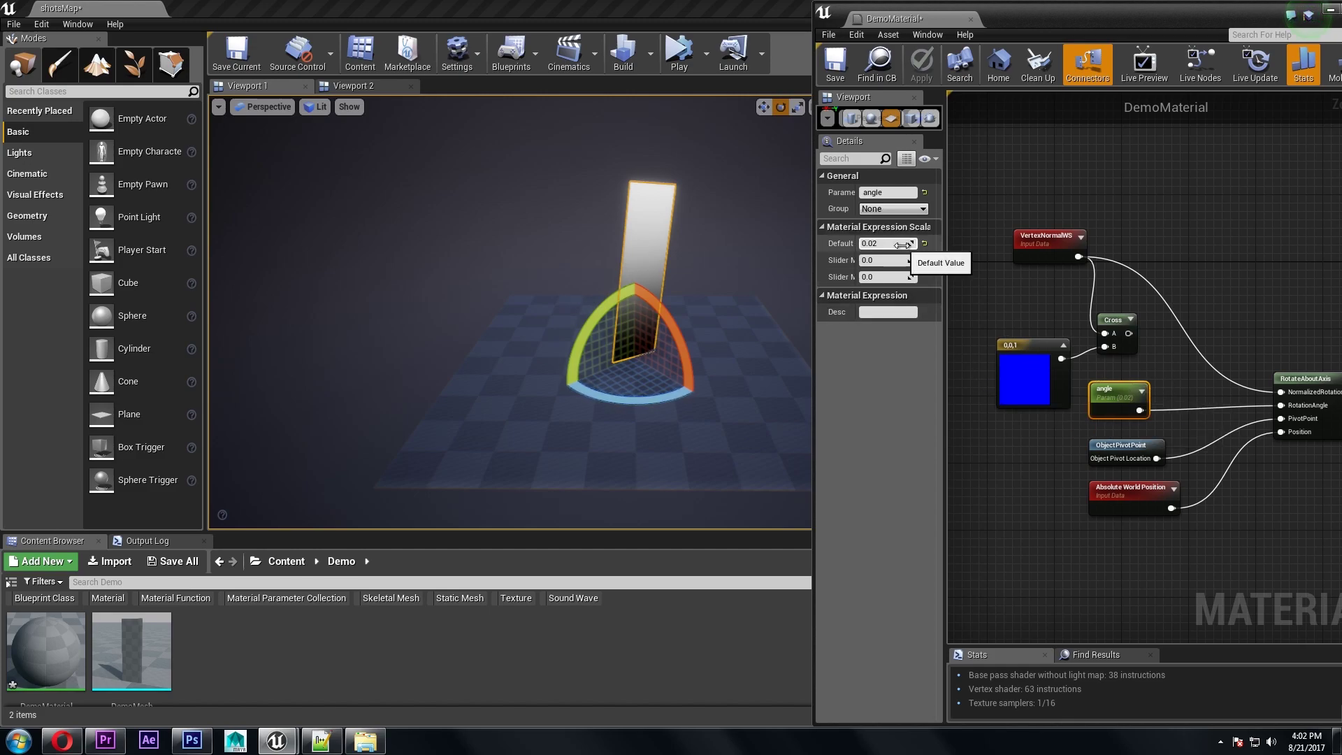
mouse_move(903, 244)
mouse_down()
mouse_move(950, 244)
mouse_move(923, 244)
mouse_up()
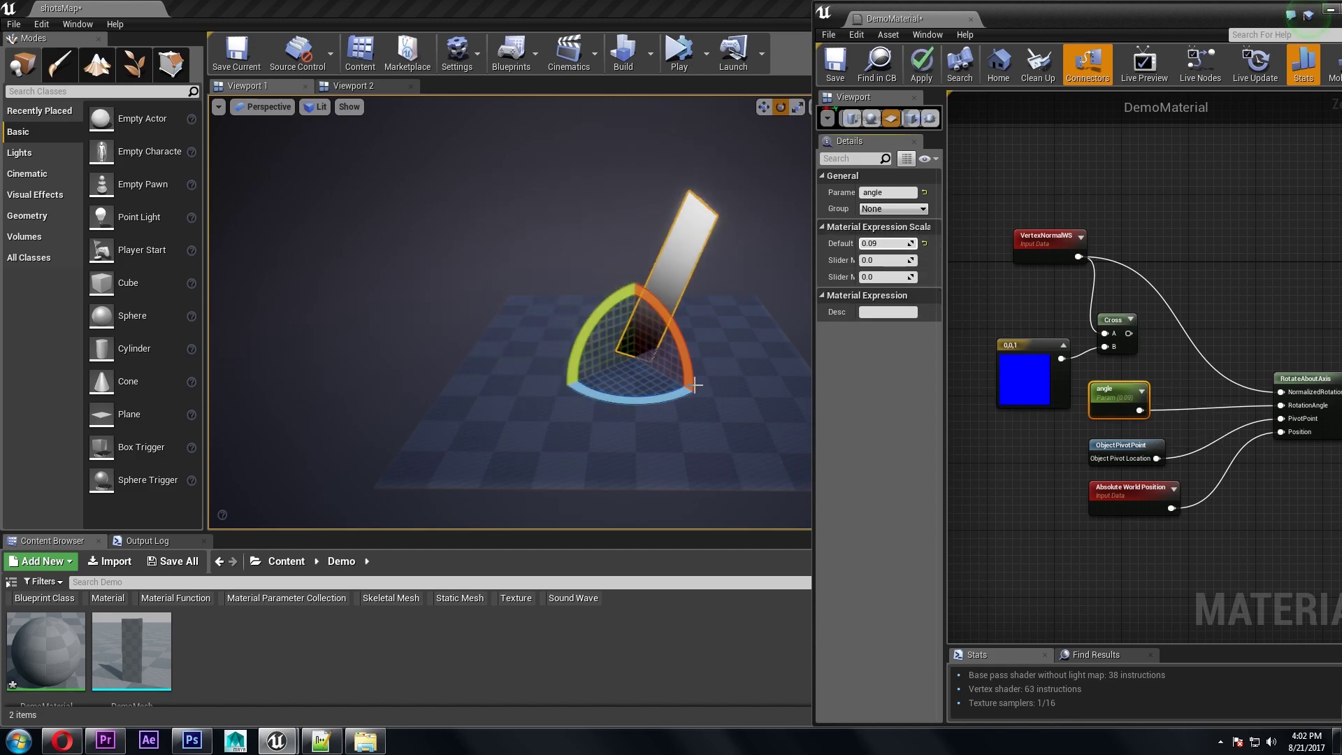
drag(696, 384, 727, 402)
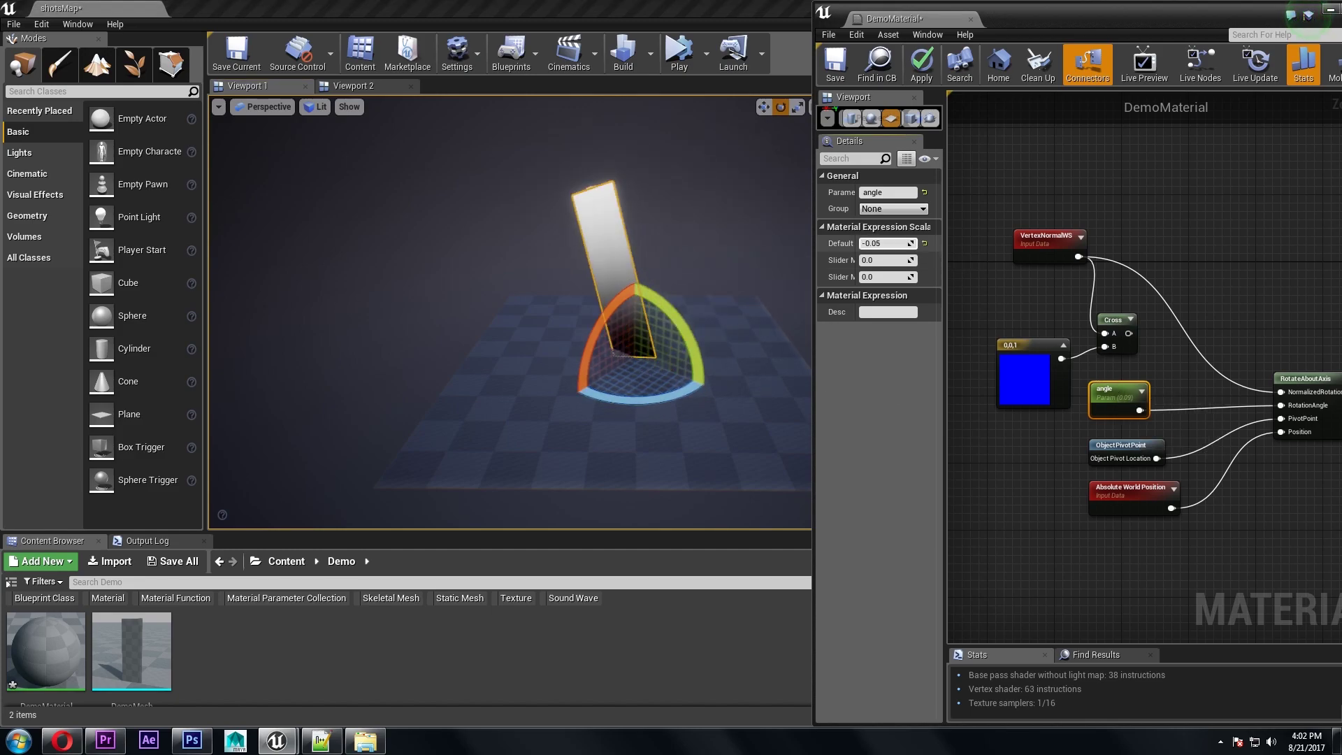
drag(911, 243, 937, 244)
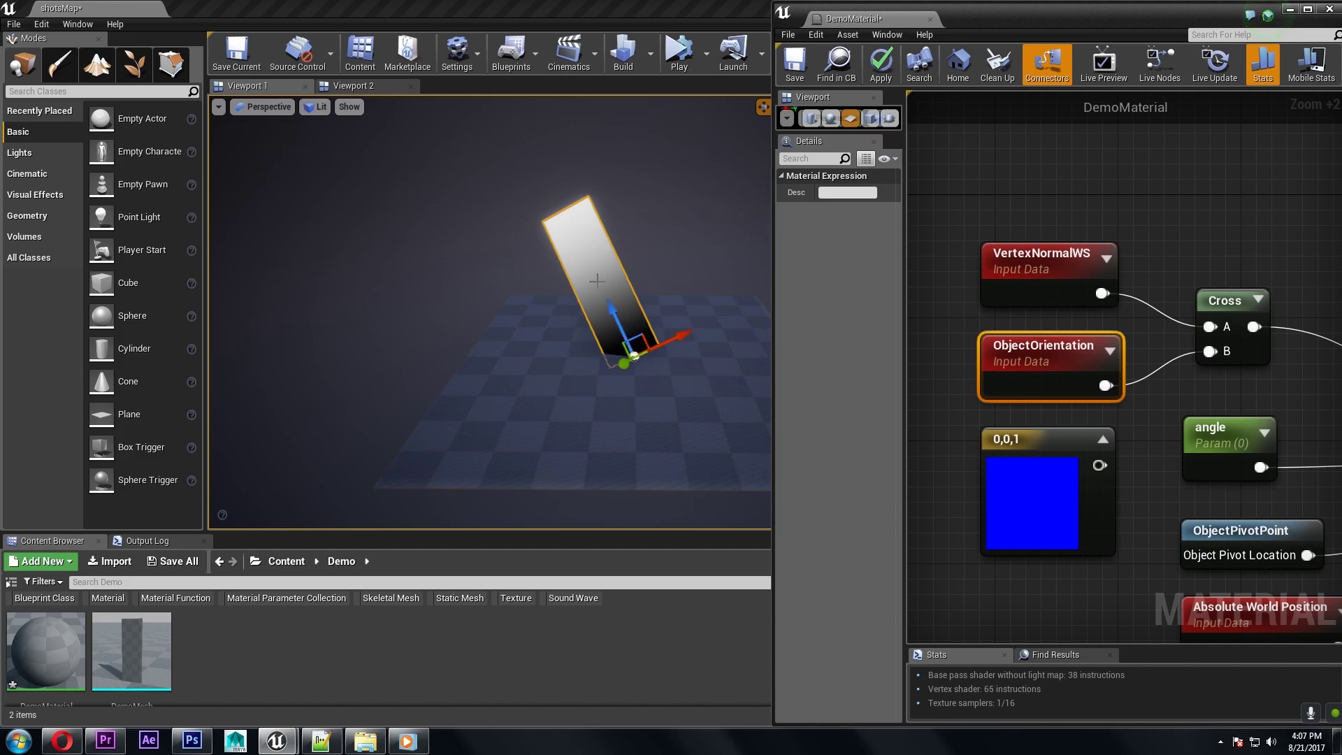
Step: Set the angle parameter's default to -0.01 in the graph that crosses VertexNormalWS with ObjectOrientation
click(1213, 434)
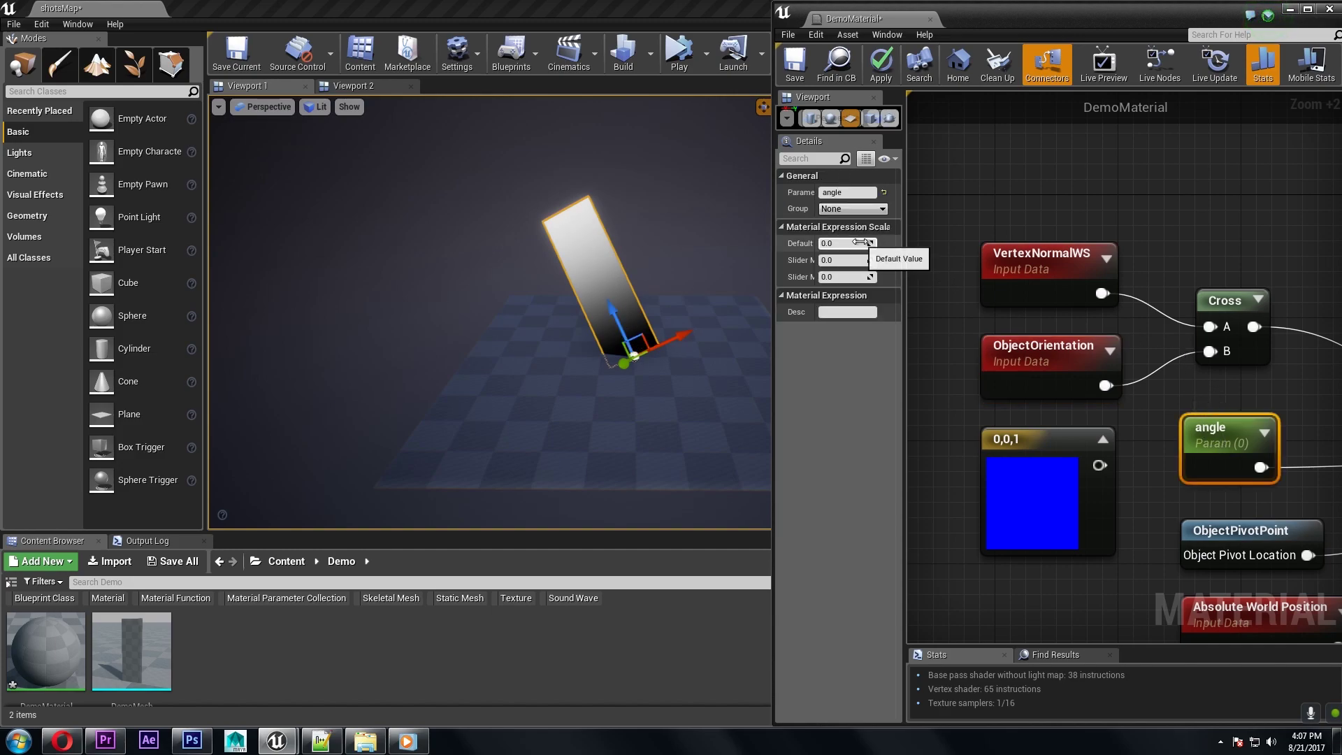
mouse_move(862, 243)
mouse_down()
mouse_move(908, 242)
mouse_move(864, 243)
mouse_up()
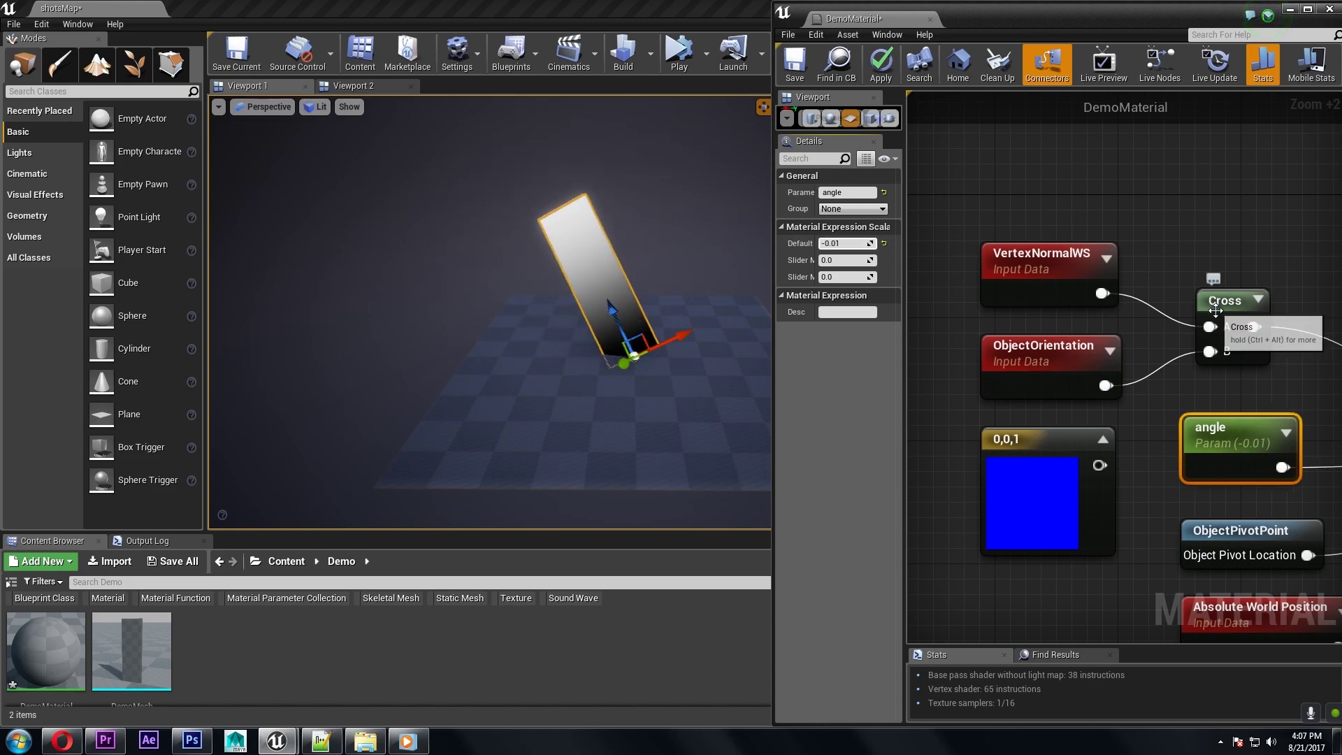
scroll(1236, 280, down, 3)
right_drag(1237, 287, 1092, 213)
scroll(1128, 363, down, 1)
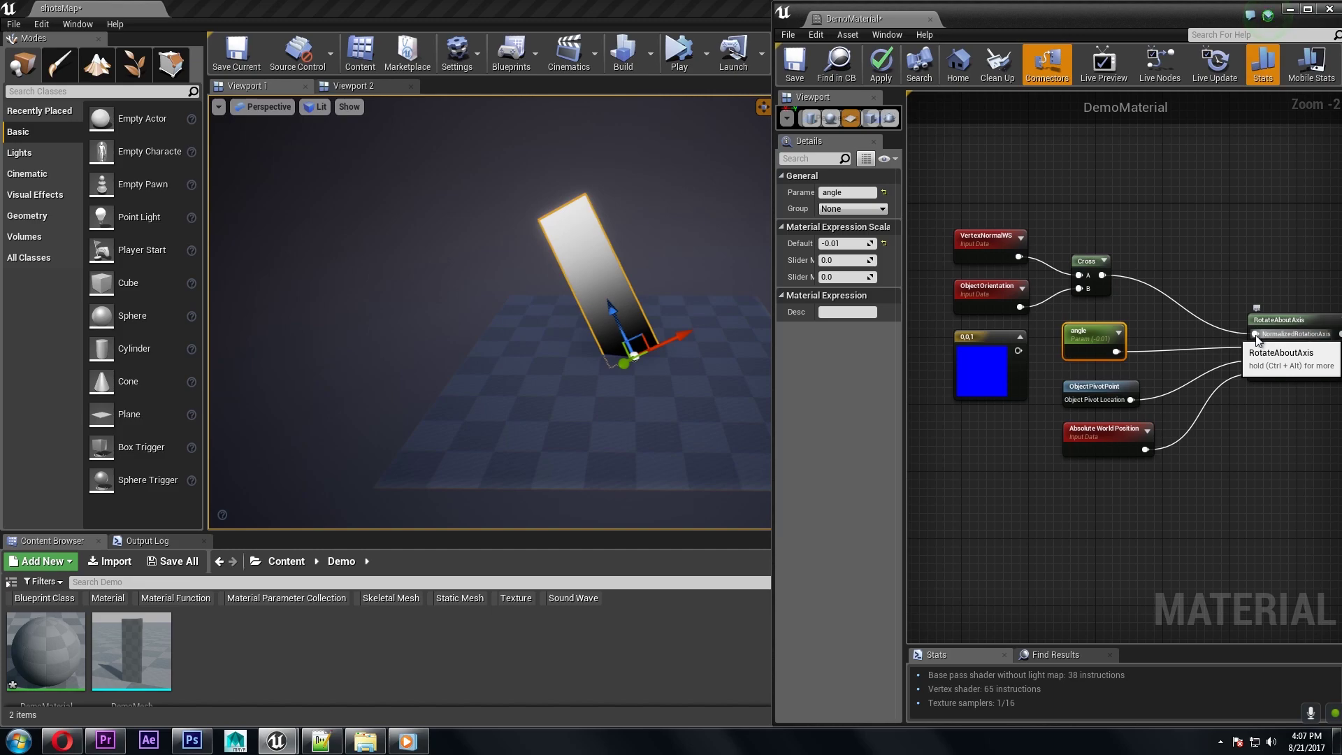
Step: Connect ObjectOrientation directly to NormalizedRotationAxis in place of the Cross output and set the angle parameter's default to 0.06
drag(1256, 333, 1021, 306)
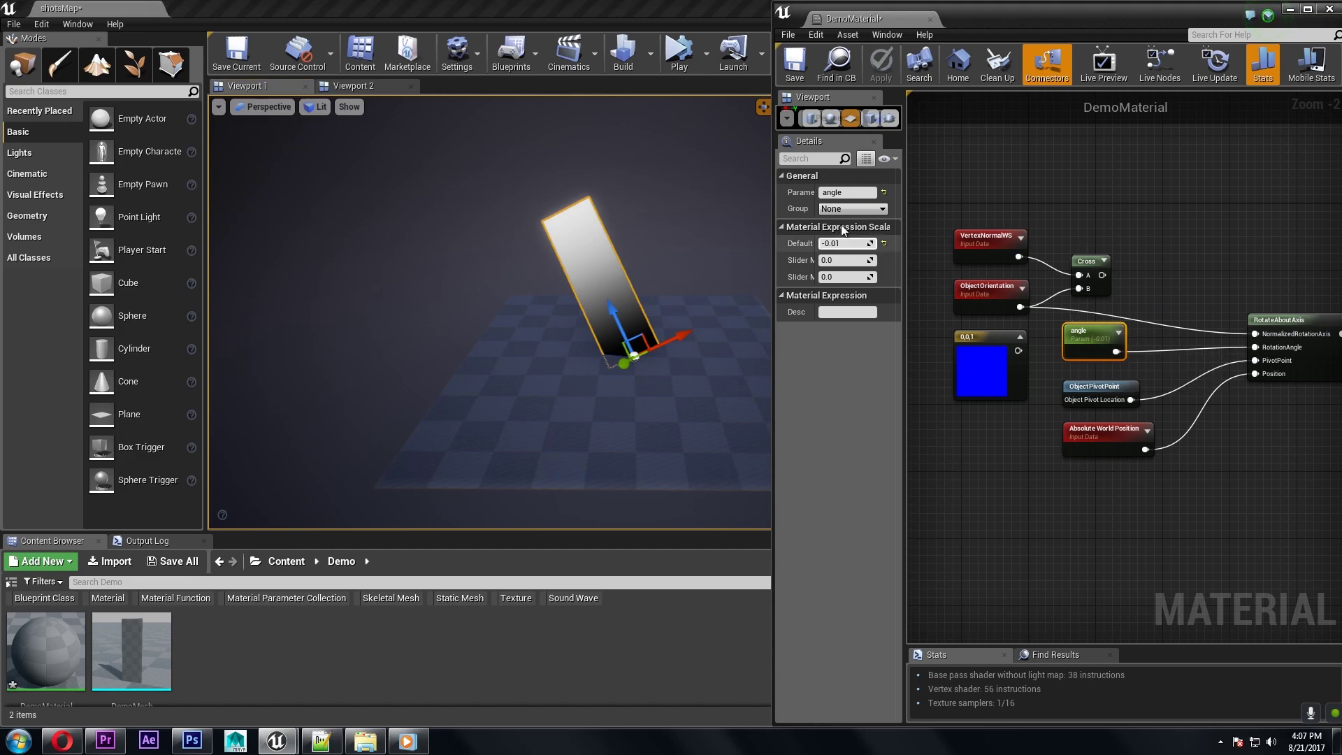
mouse_move(866, 244)
mouse_down()
mouse_move(827, 244)
mouse_move(867, 244)
mouse_up()
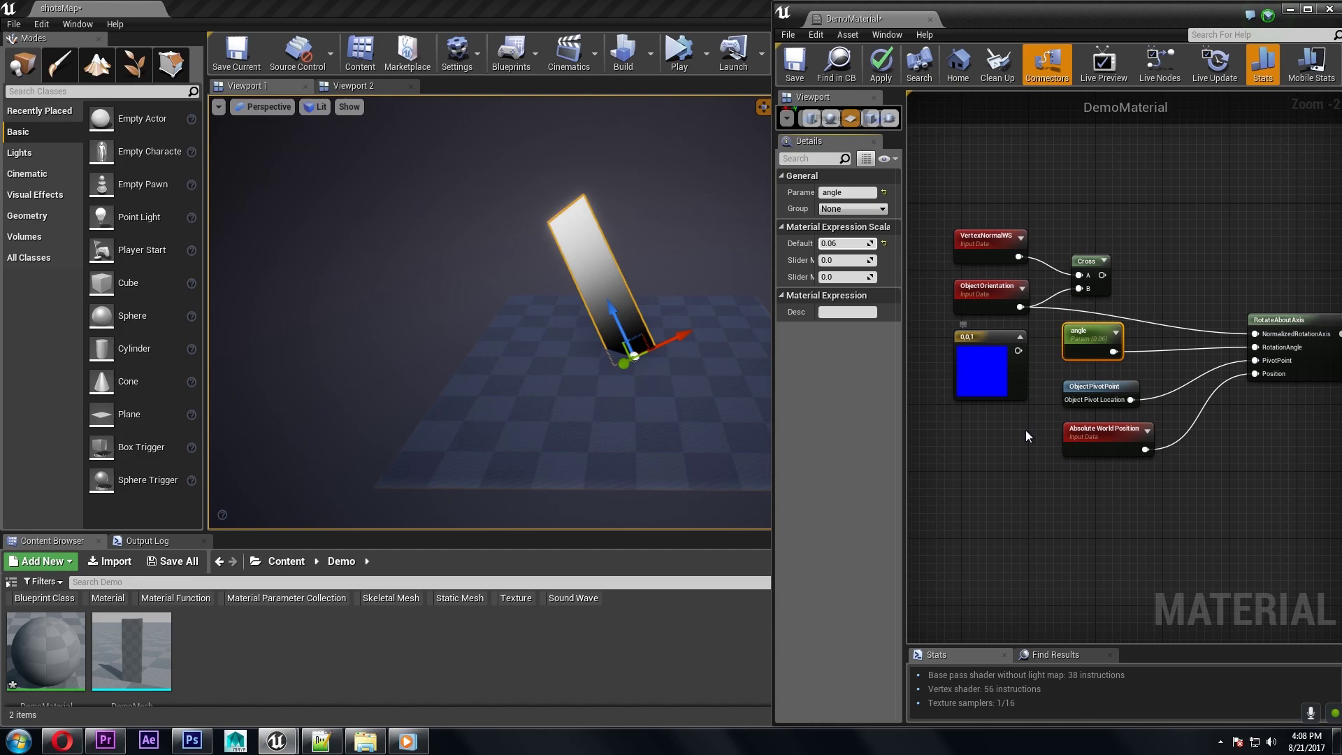
drag(1007, 453, 995, 413)
click(969, 362)
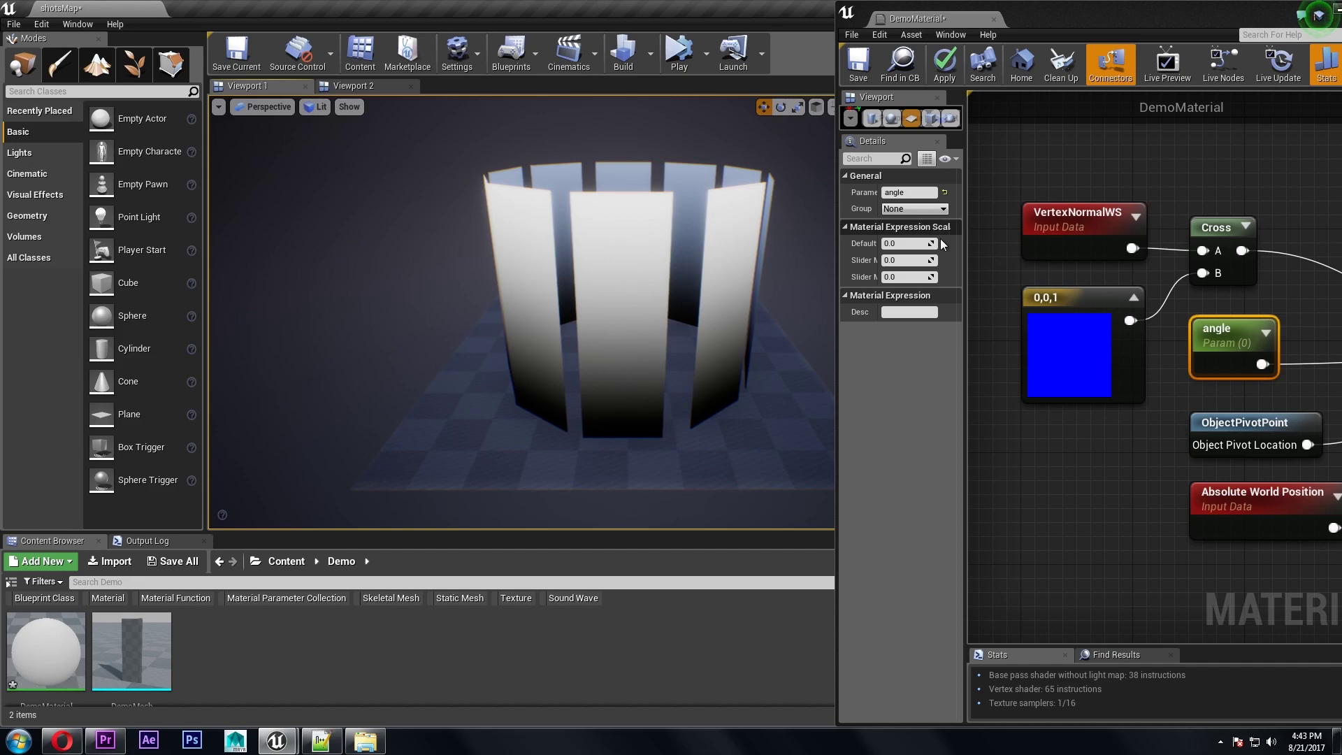
Step: Set the angle parameter's default to -0.12 and rotate the rear center plank of the ring about its vertical axis
mouse_move(934, 243)
mouse_down()
mouse_move(945, 243)
mouse_move(916, 242)
mouse_up()
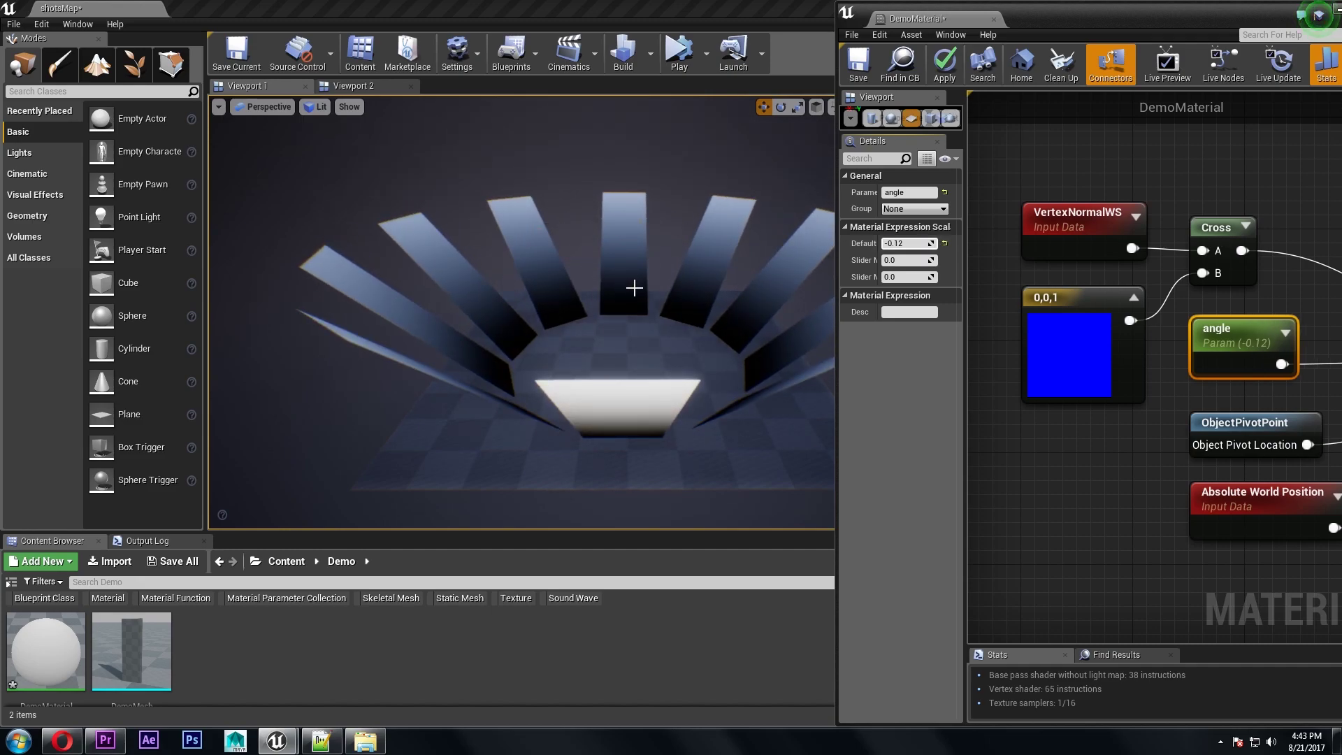
click(635, 288)
key(e)
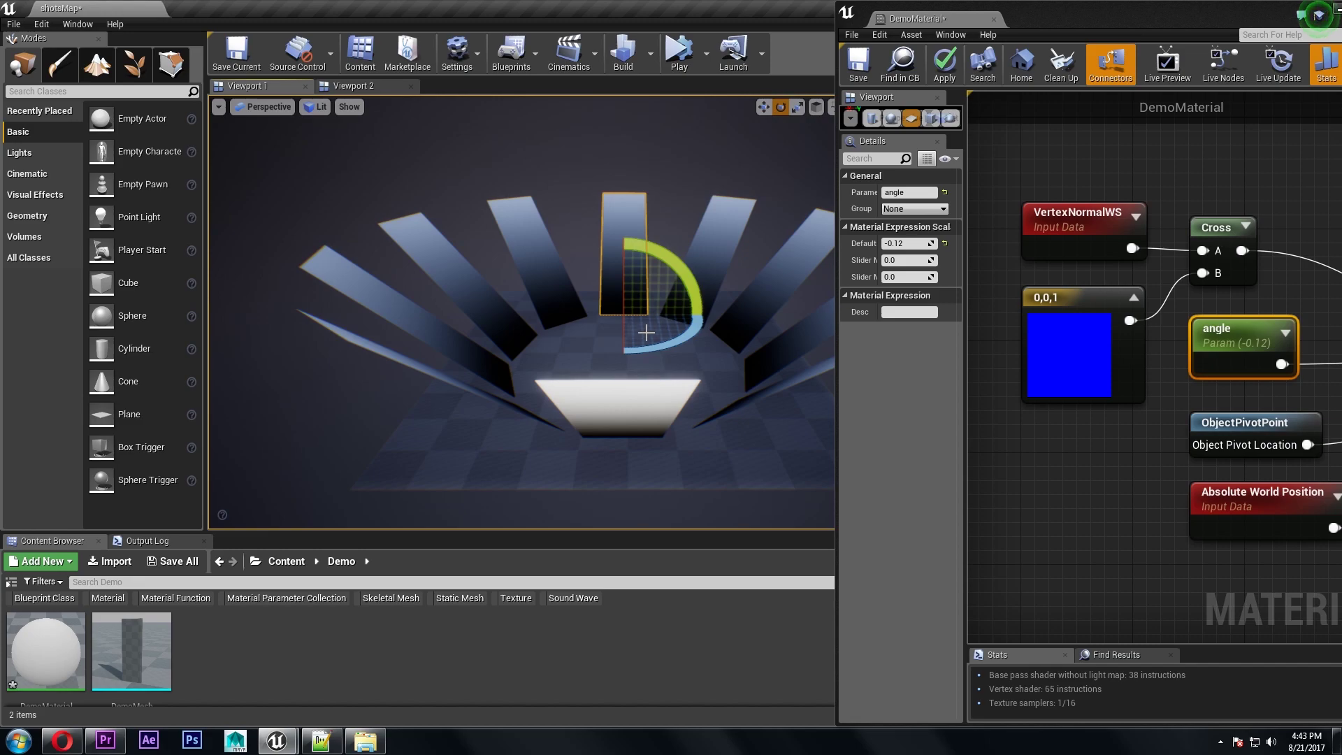
drag(660, 338, 535, 318)
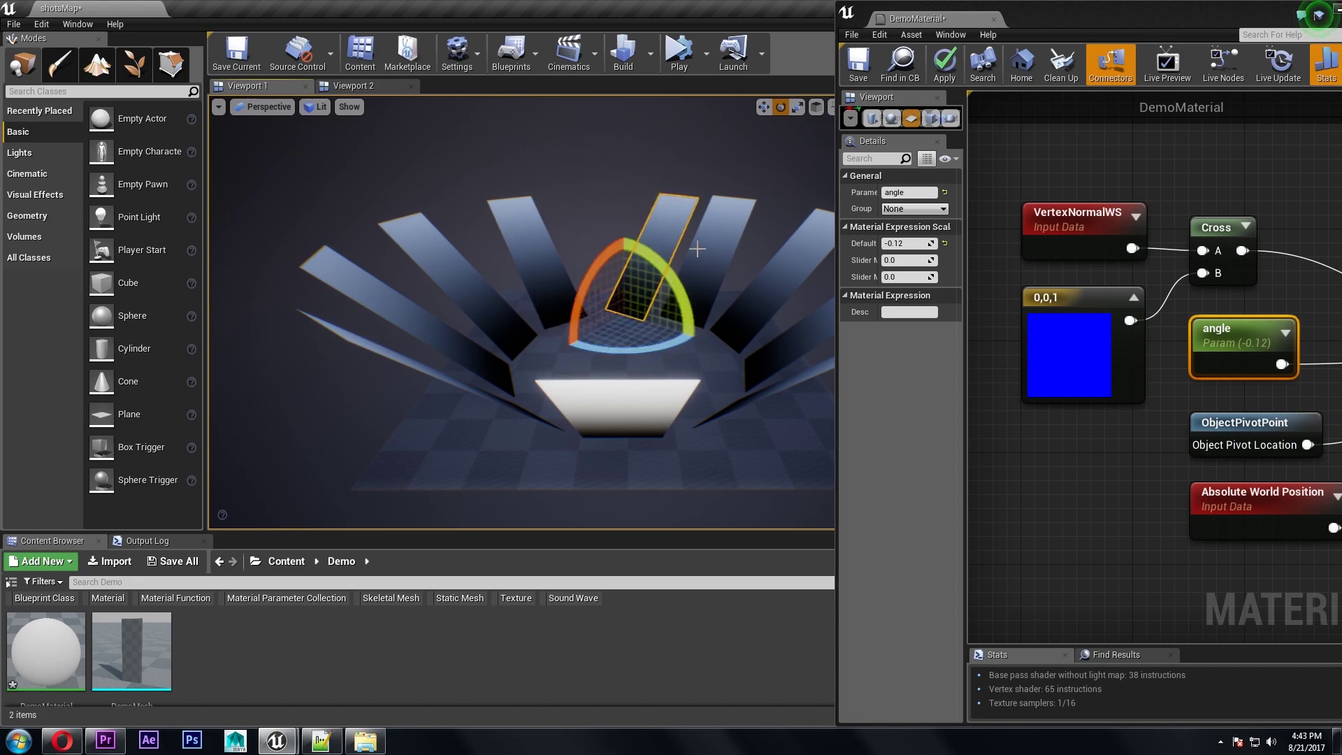
click(792, 283)
Step: Vary the angle parameter's default to compare the rotated rear plank's tilt with the rest of the ring
click(1057, 414)
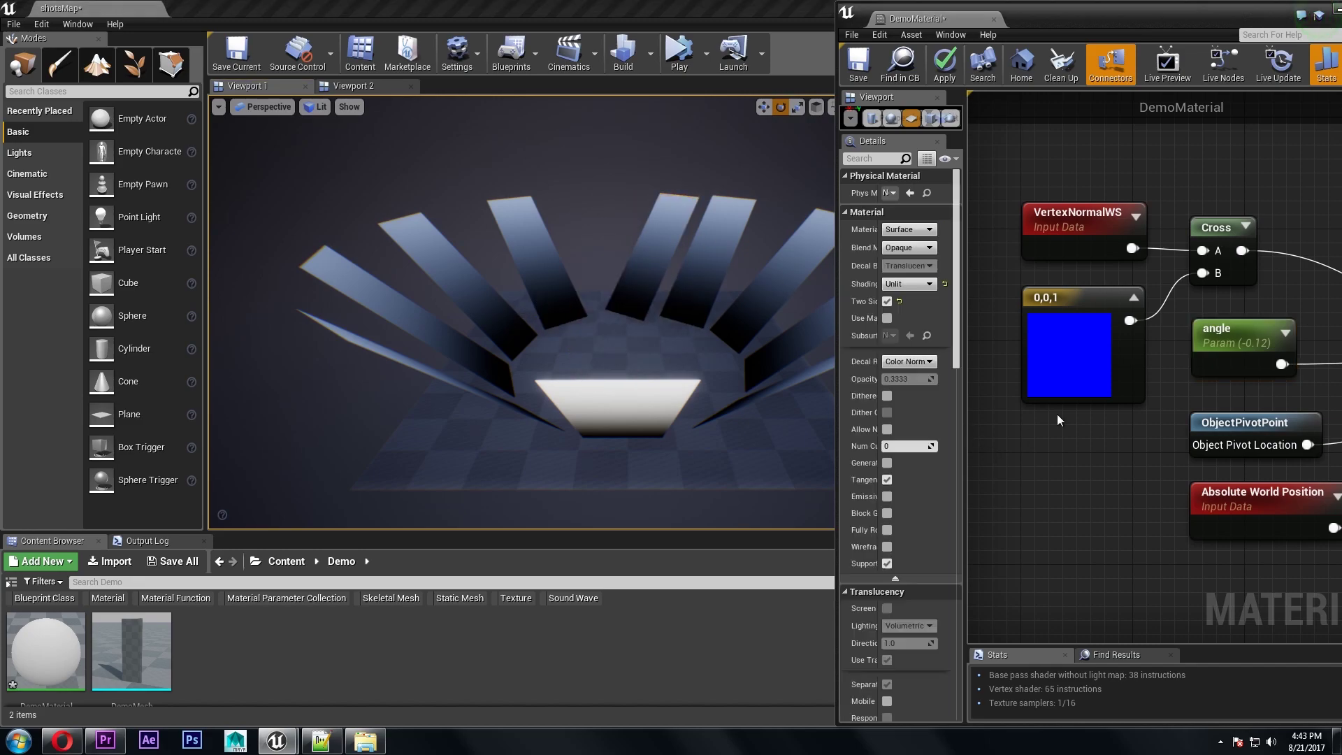
click(1234, 336)
mouse_move(932, 243)
mouse_down()
mouse_move(953, 243)
mouse_move(934, 243)
mouse_up()
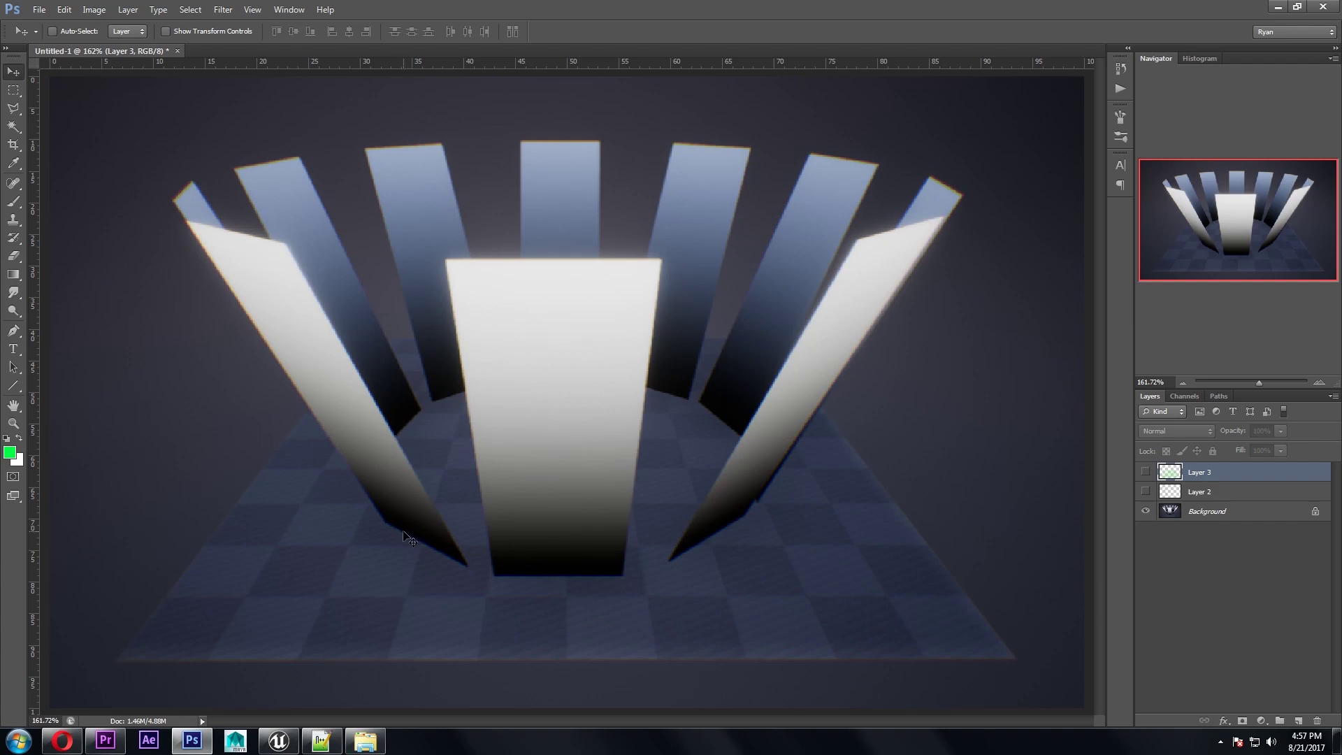
Step: In Photoshop, show Layer 2 and Layer 3 over the picture of the plank ring
click(1145, 491)
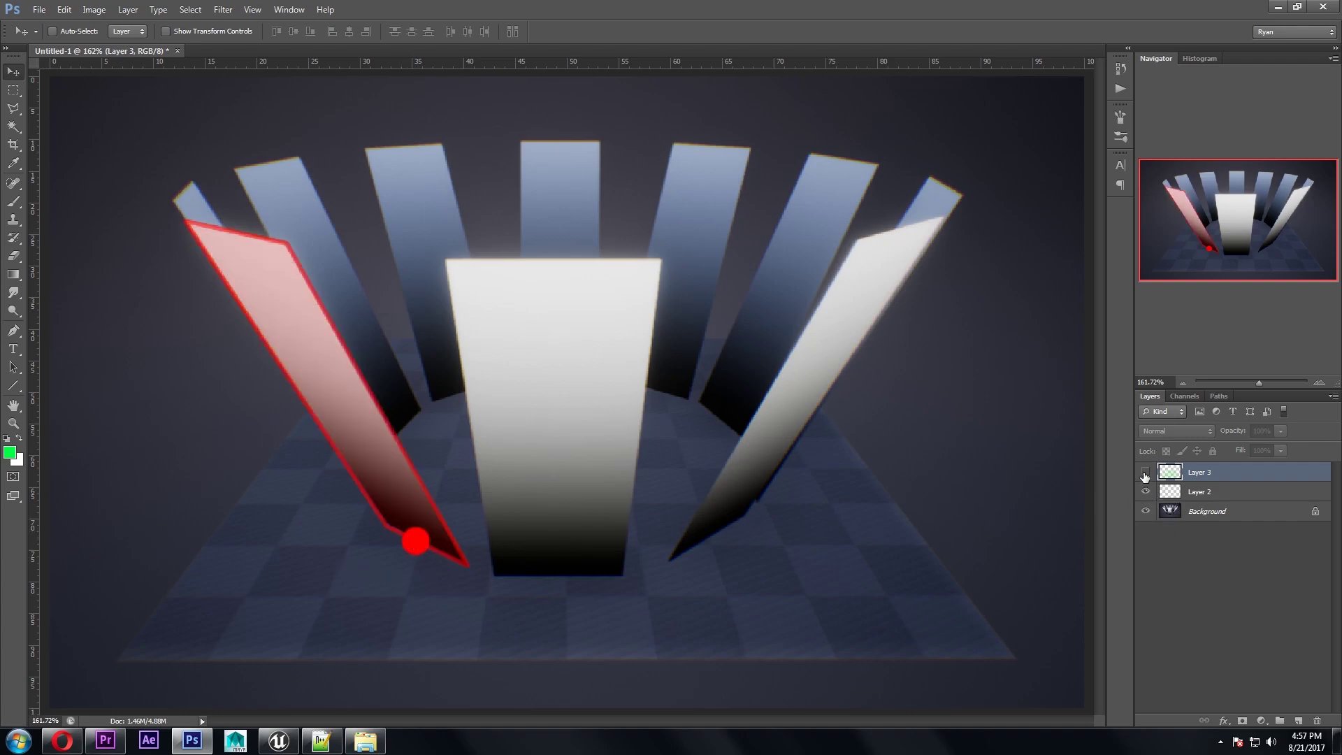
click(1145, 472)
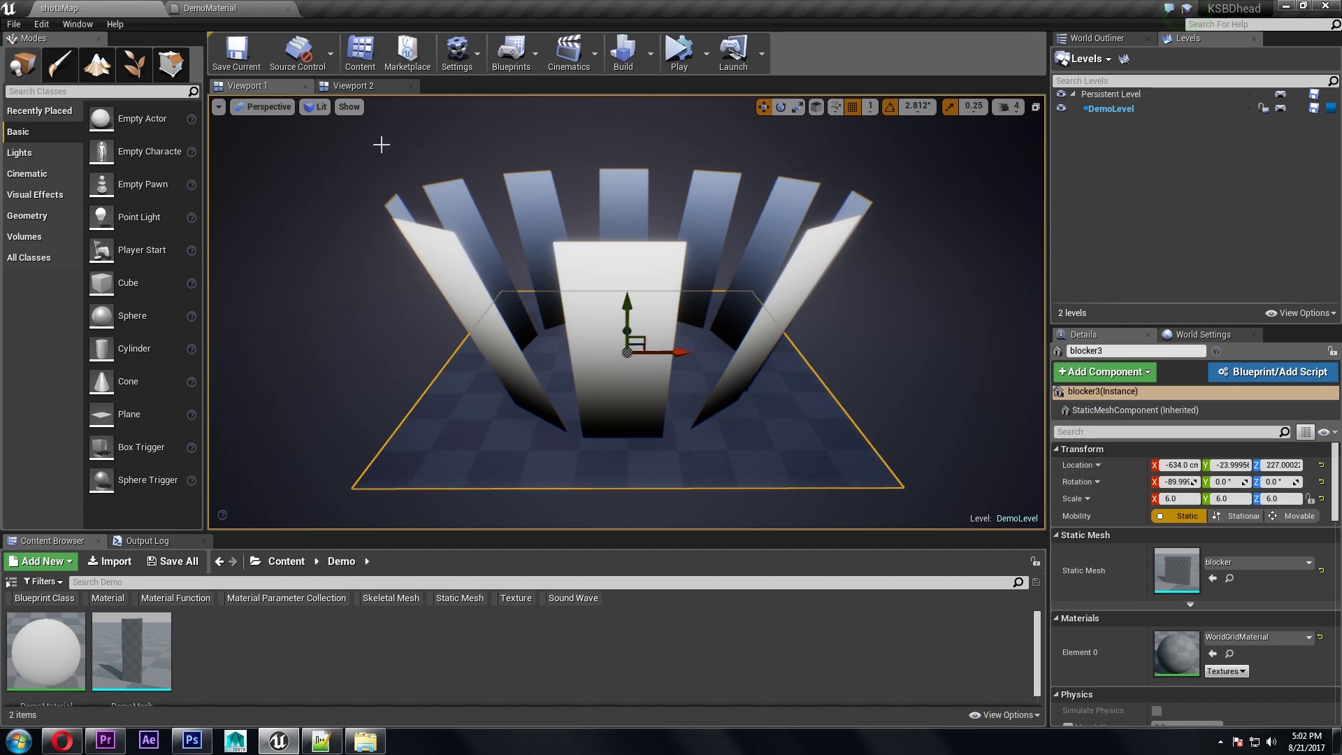
Step: In DemoMaterial, connect the Normalize output to Cross input A in place of VertexNormalWS, and apply the material to the level
click(223, 8)
drag(655, 260, 664, 409)
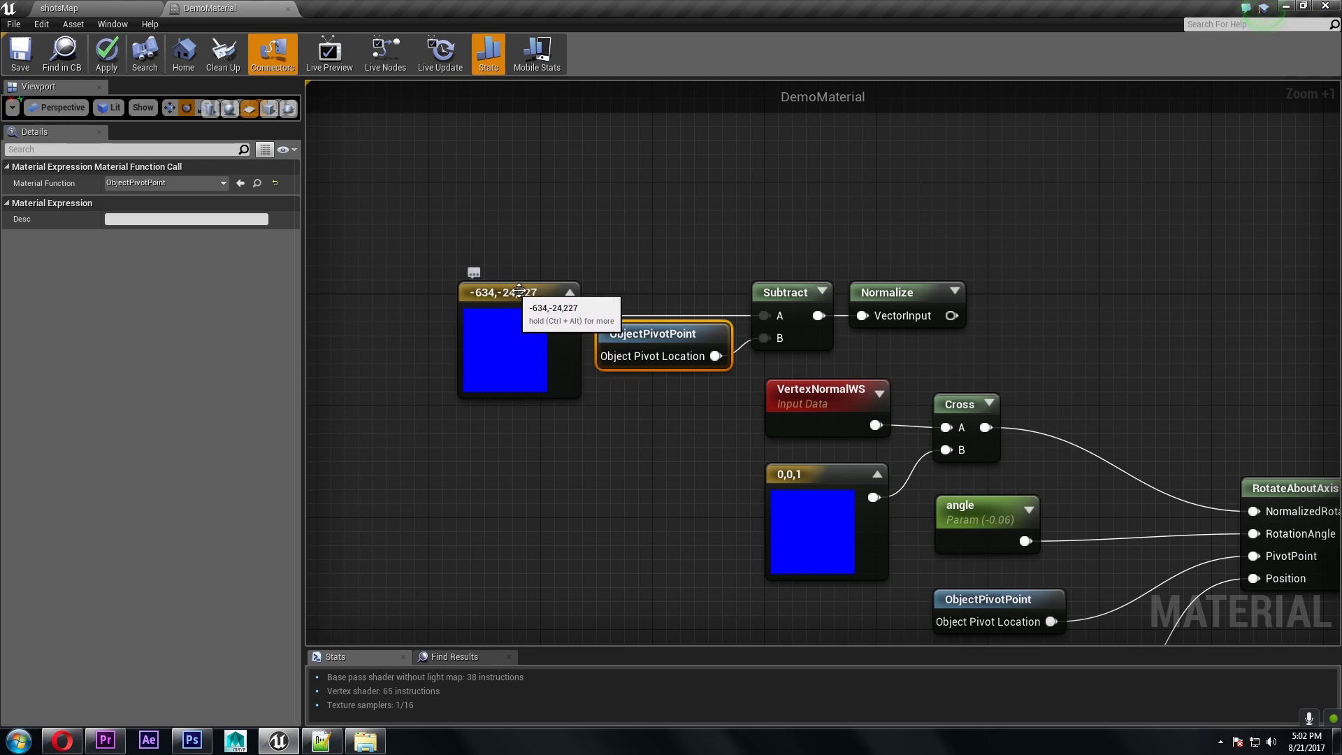
drag(944, 228, 921, 305)
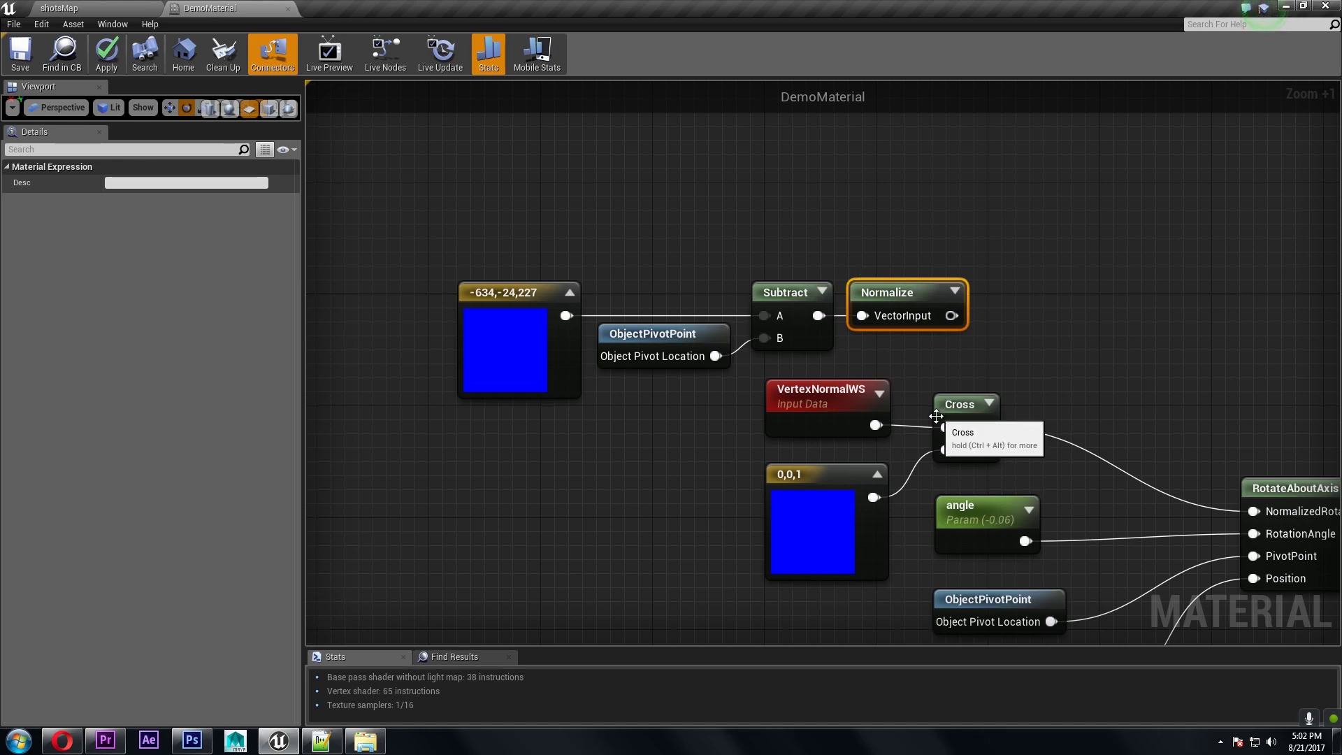
drag(942, 426, 951, 315)
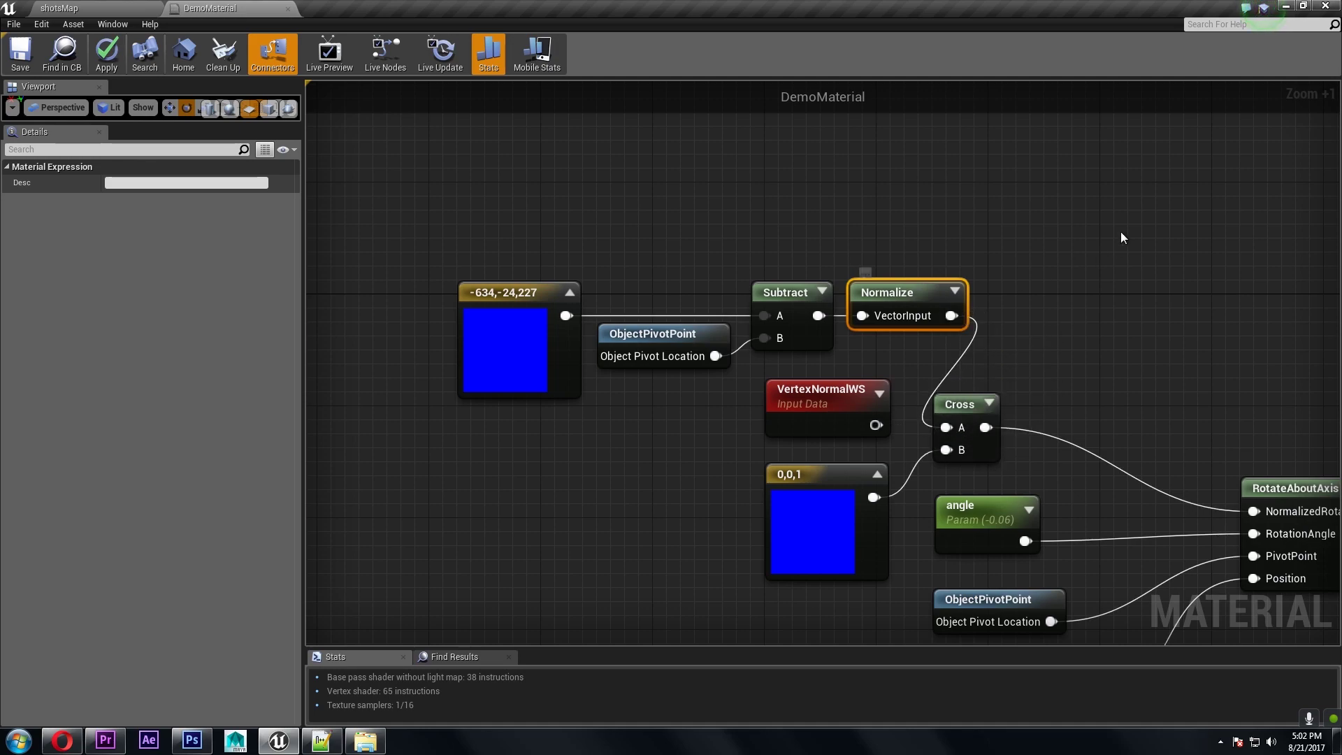
click(108, 52)
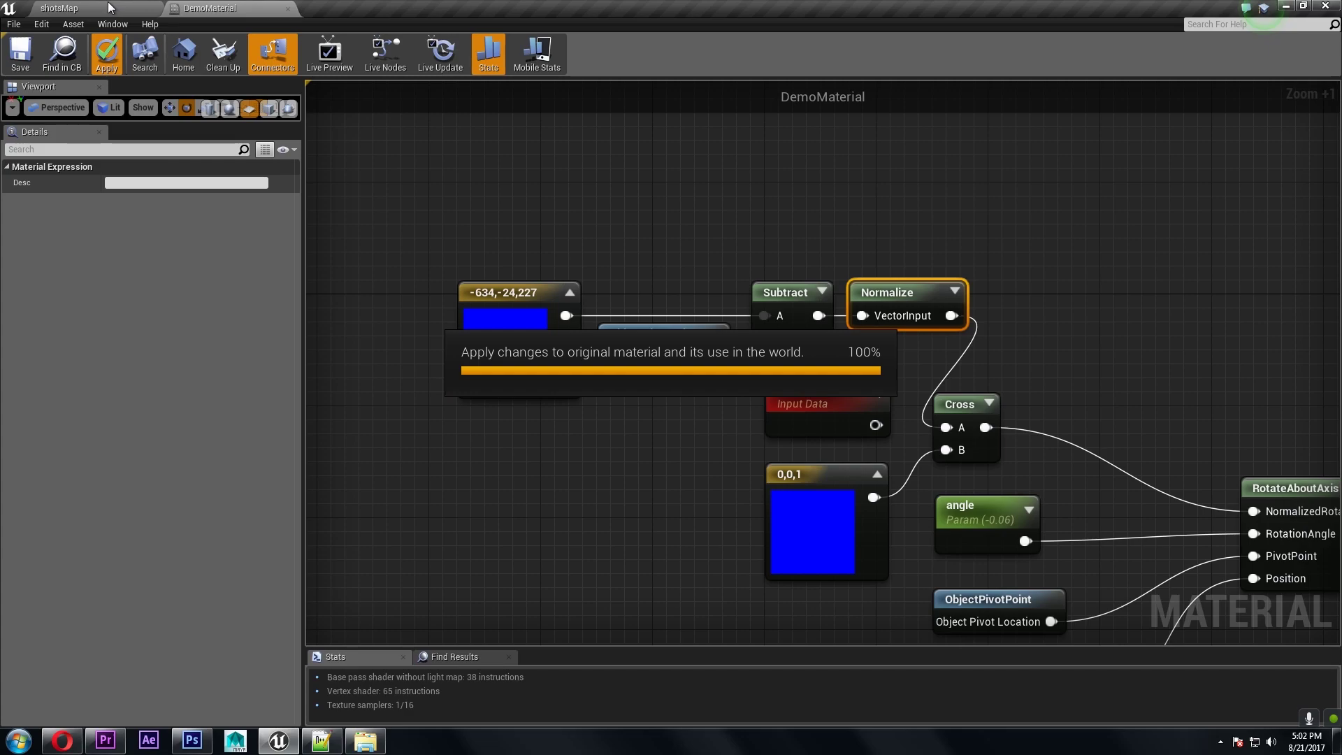
click(107, 3)
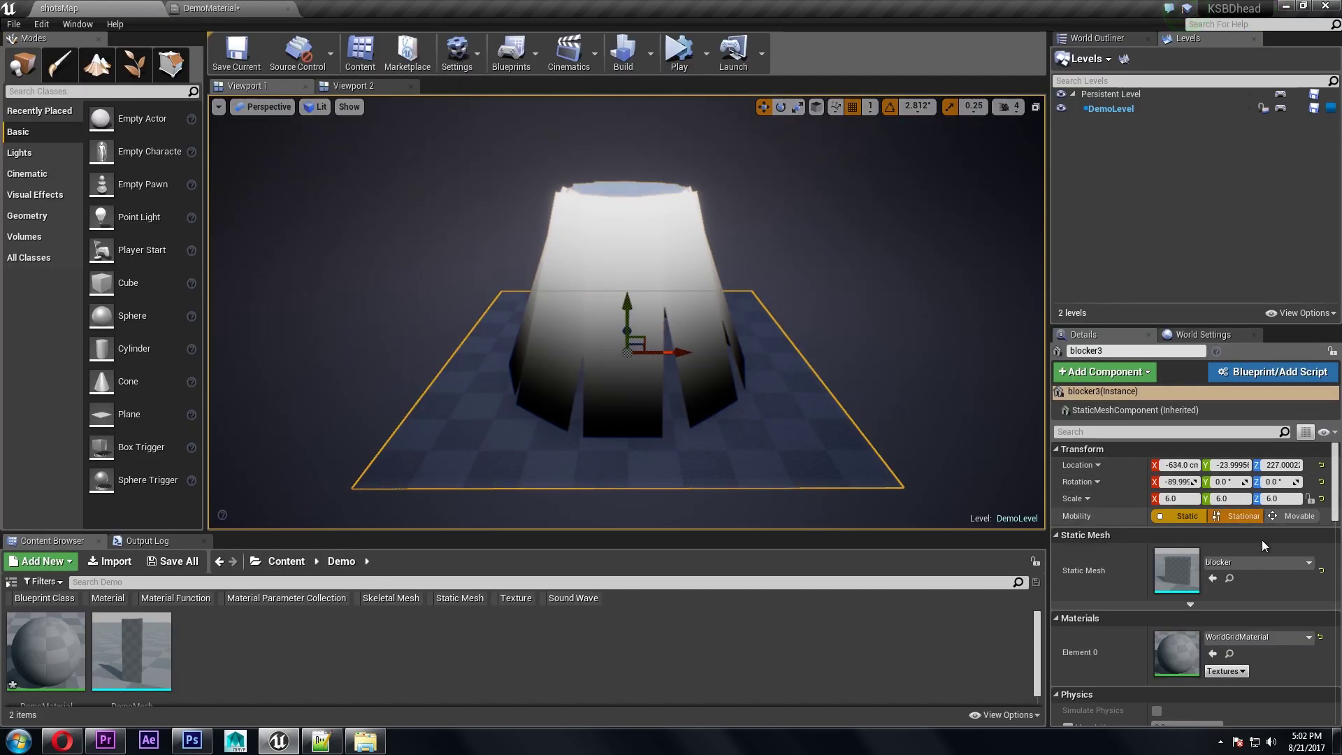
Step: Float the DemoMaterial editor beside the level view and set the angle parameter's default to 0.08
drag(210, 8, 957, 225)
scroll(1126, 379, down, 4)
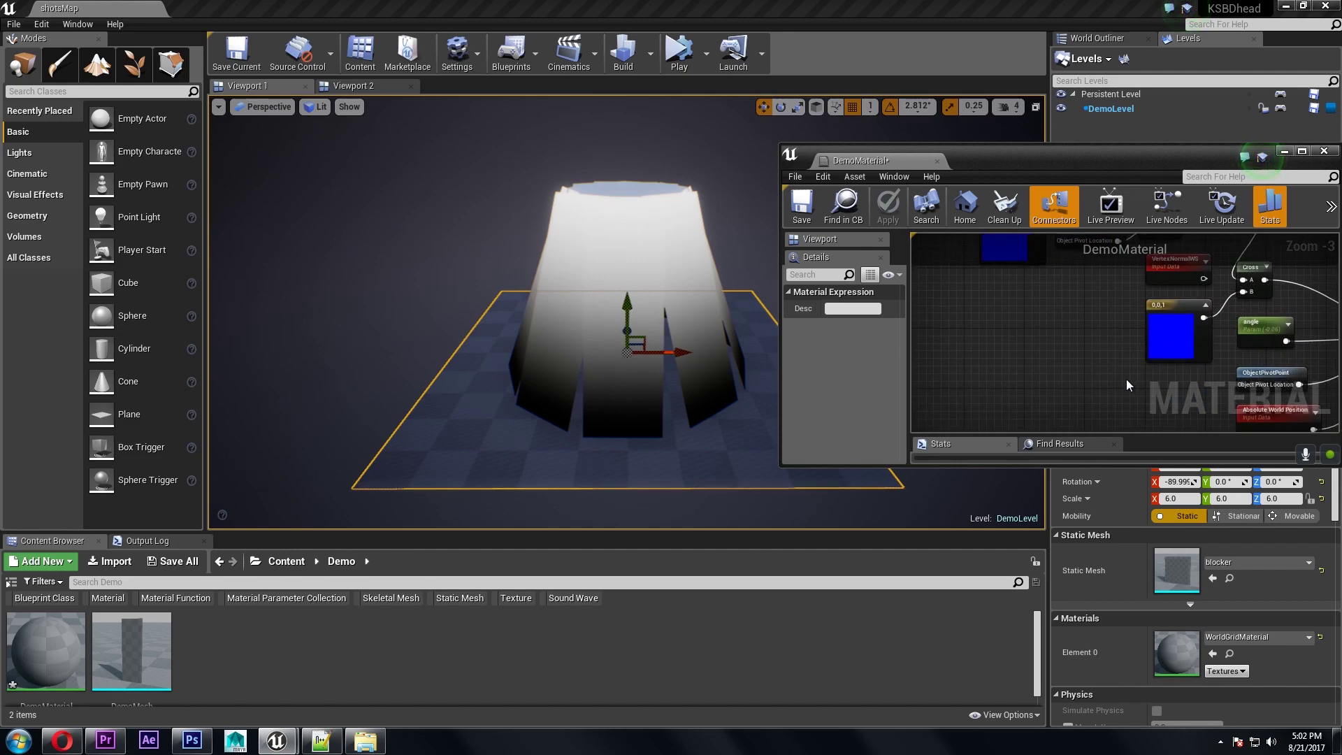
scroll(1126, 379, up, 3)
click(1167, 328)
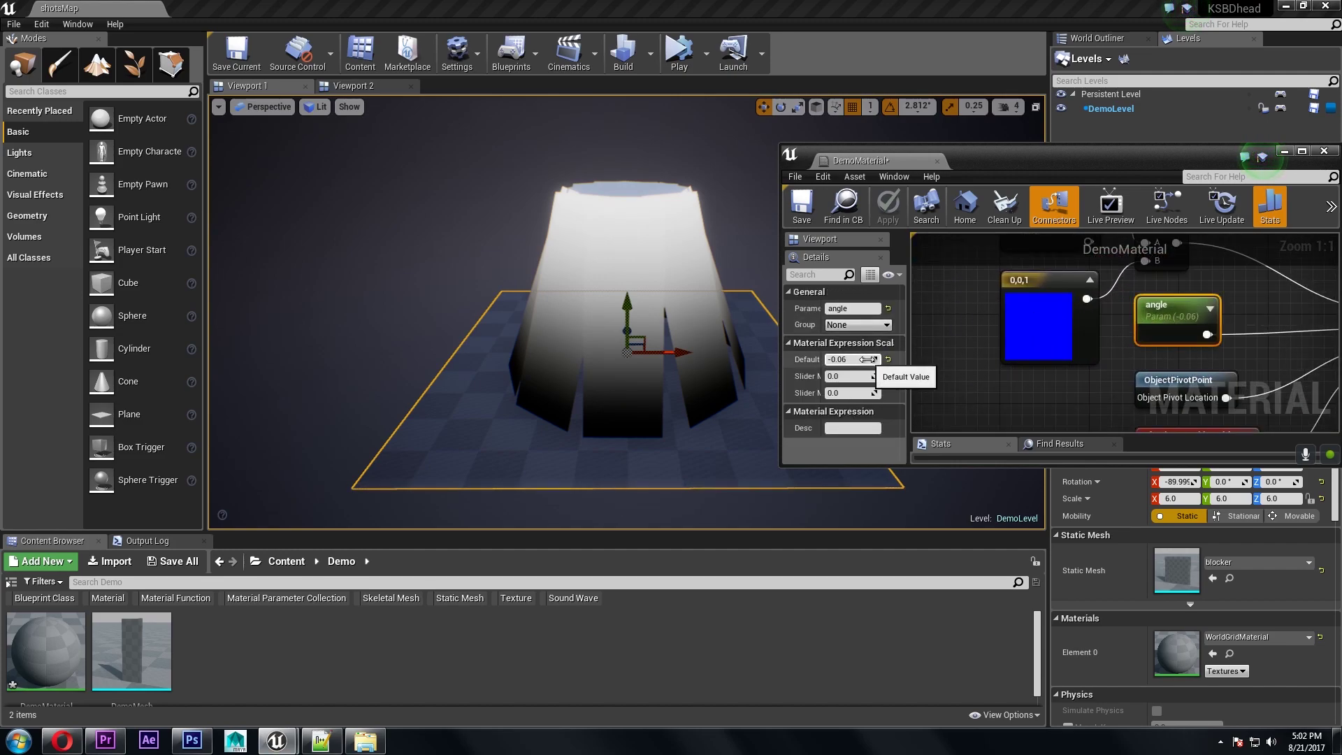
drag(868, 359, 887, 359)
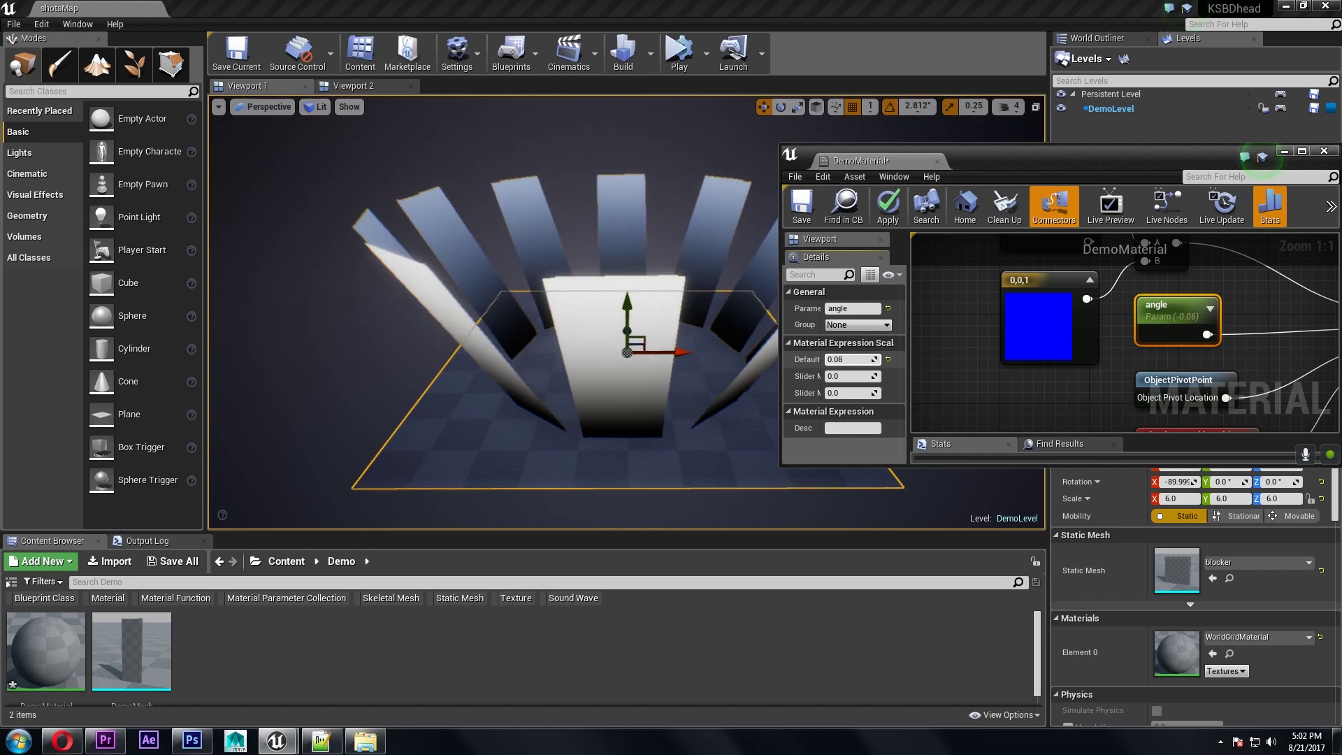
Step: Rotate a rear plank about its vertical axis and vary the angle's default to check that plank's tilt direction
click(518, 320)
key(e)
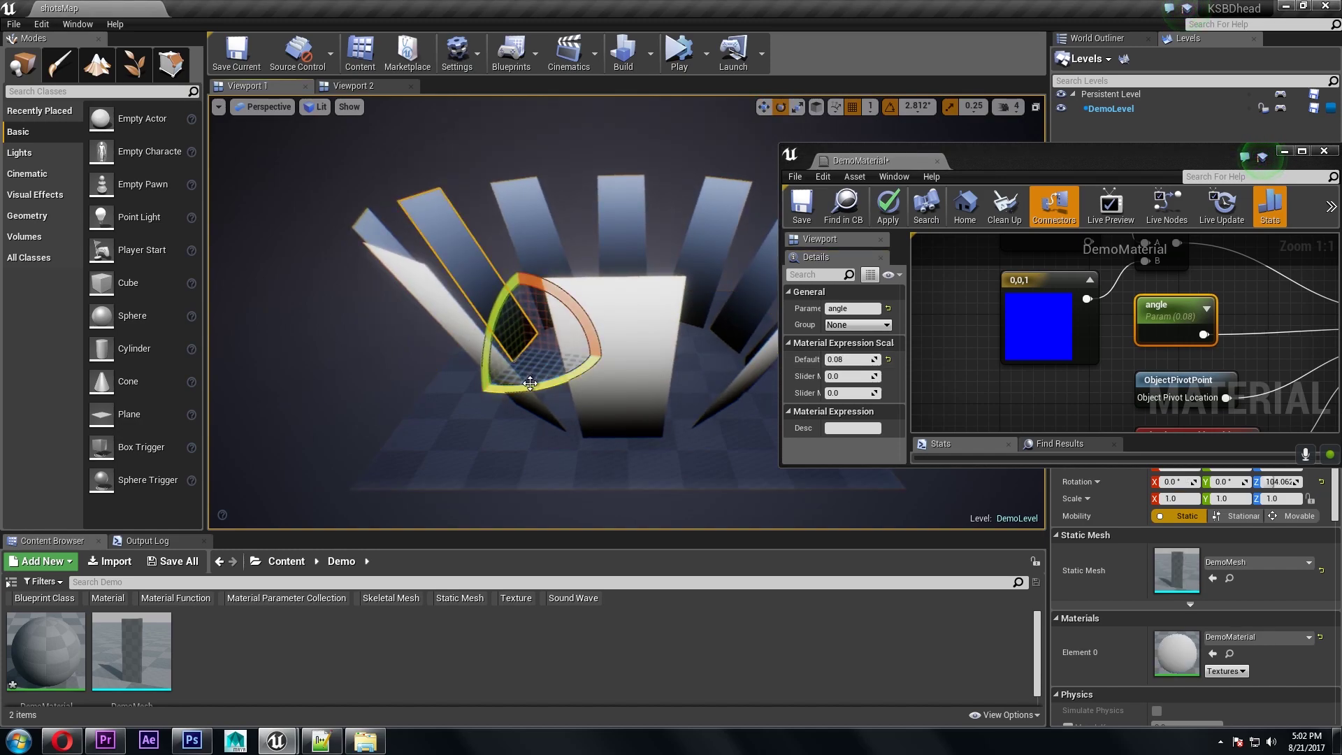
drag(531, 383, 580, 377)
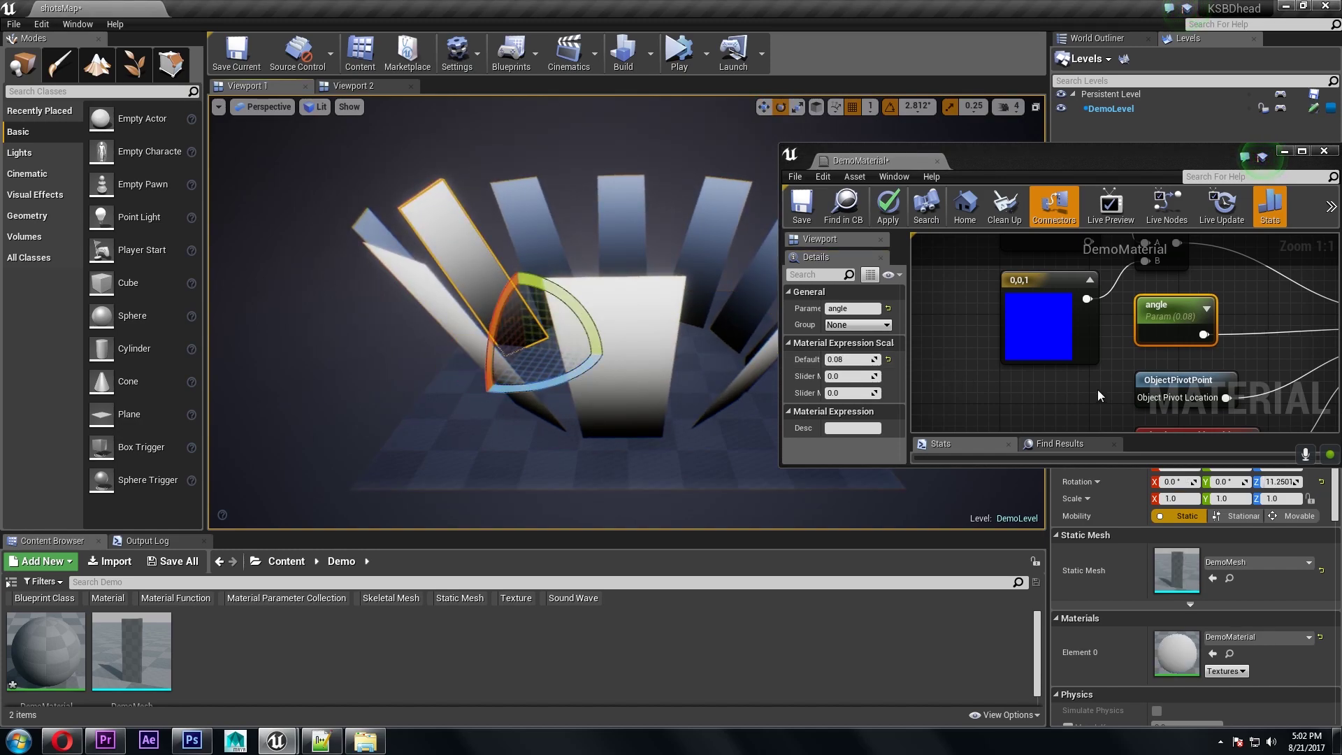
click(1175, 311)
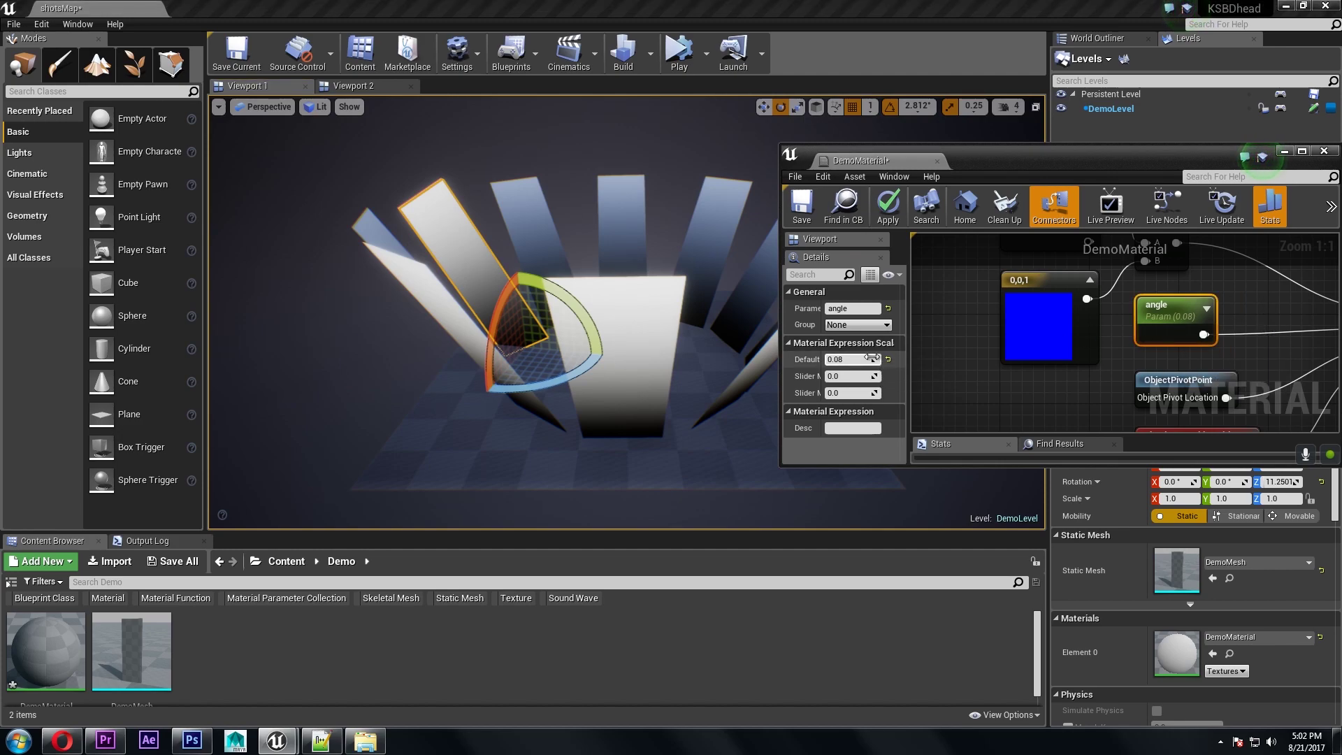
mouse_move(871, 357)
mouse_down()
mouse_move(937, 357)
mouse_move(872, 357)
mouse_up()
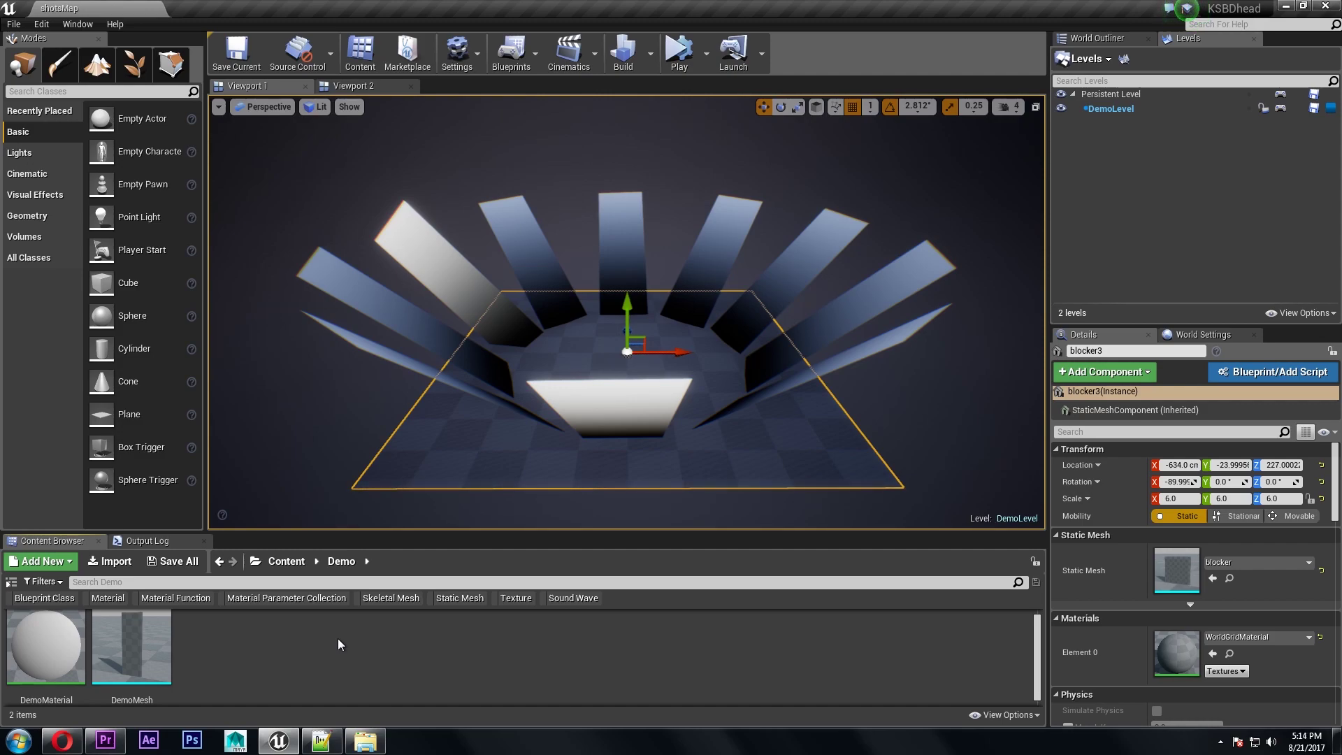
Step: Create a Material Parameter Collection named demo in the Demo folder
right_click(337, 639)
mouse_move(392, 557)
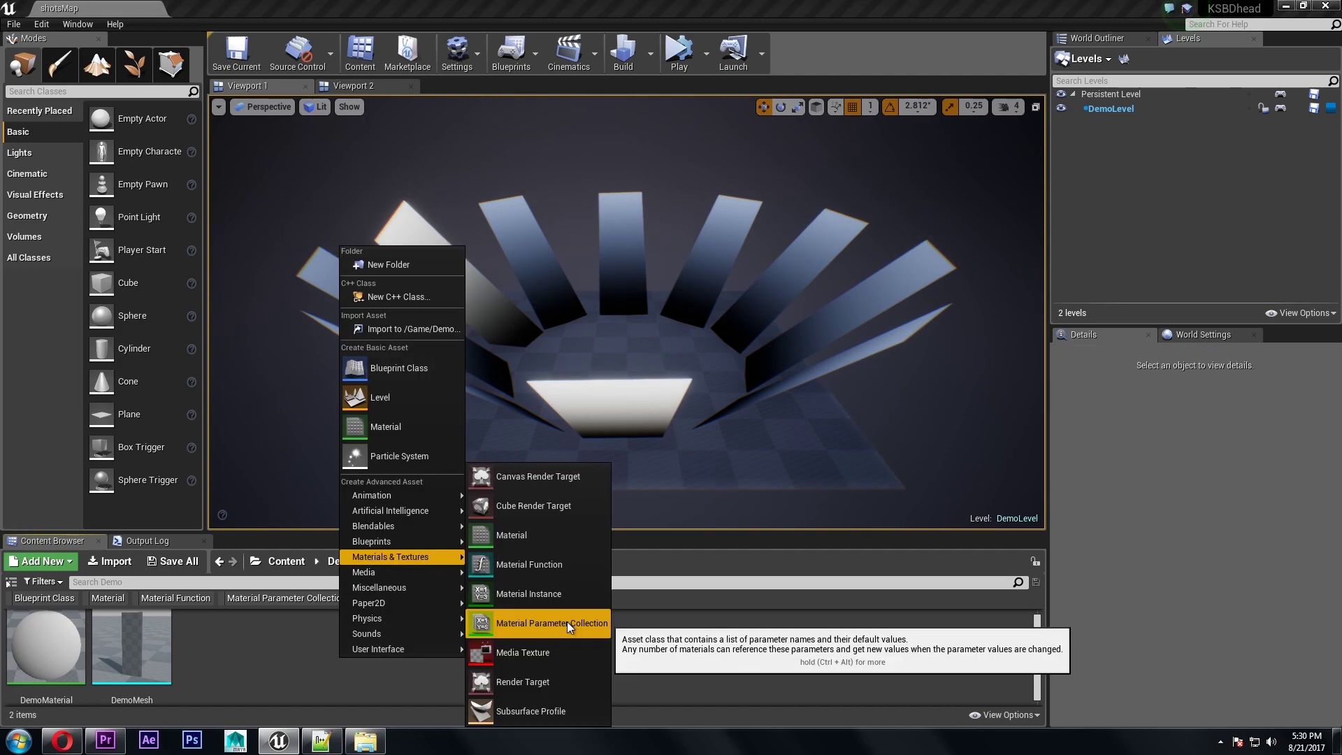
click(567, 622)
text(demo)
key(Return)
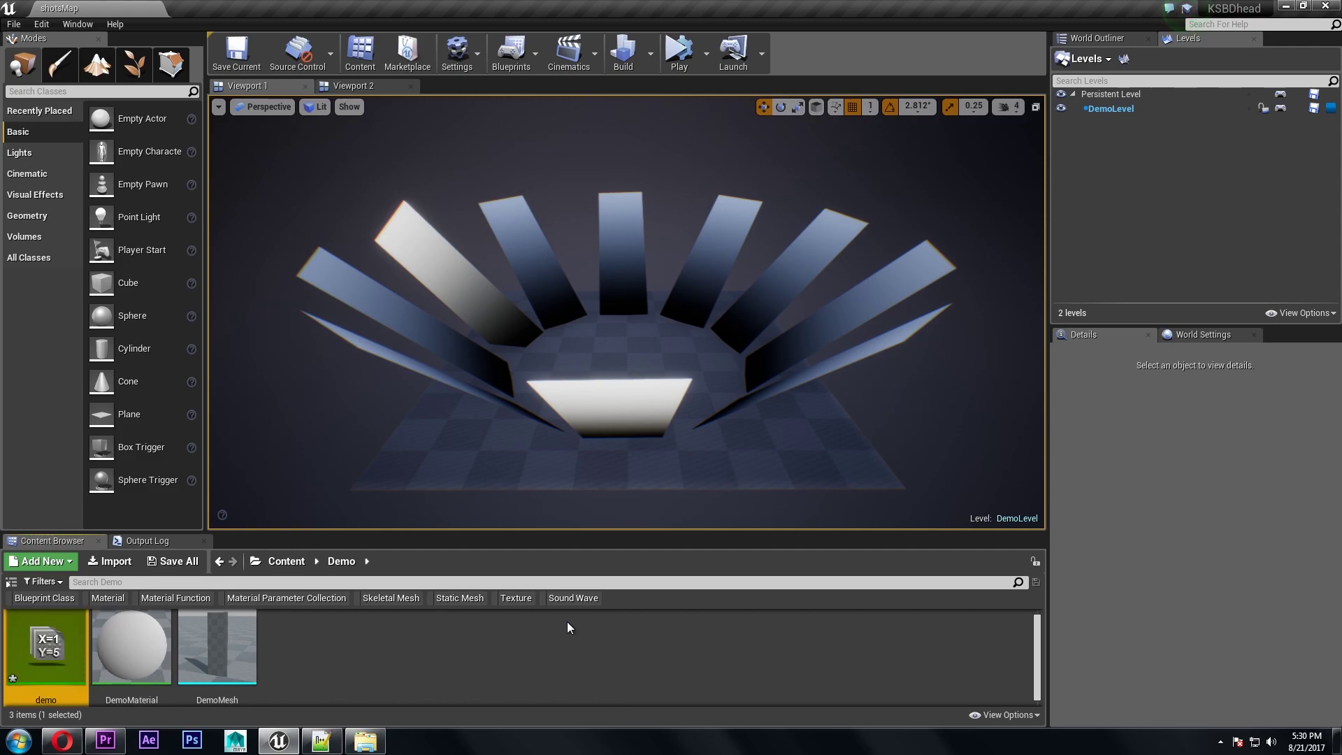
Step: Add a vector parameter to the demo collection, rename it as the center point, and close the collection
double_click(67, 634)
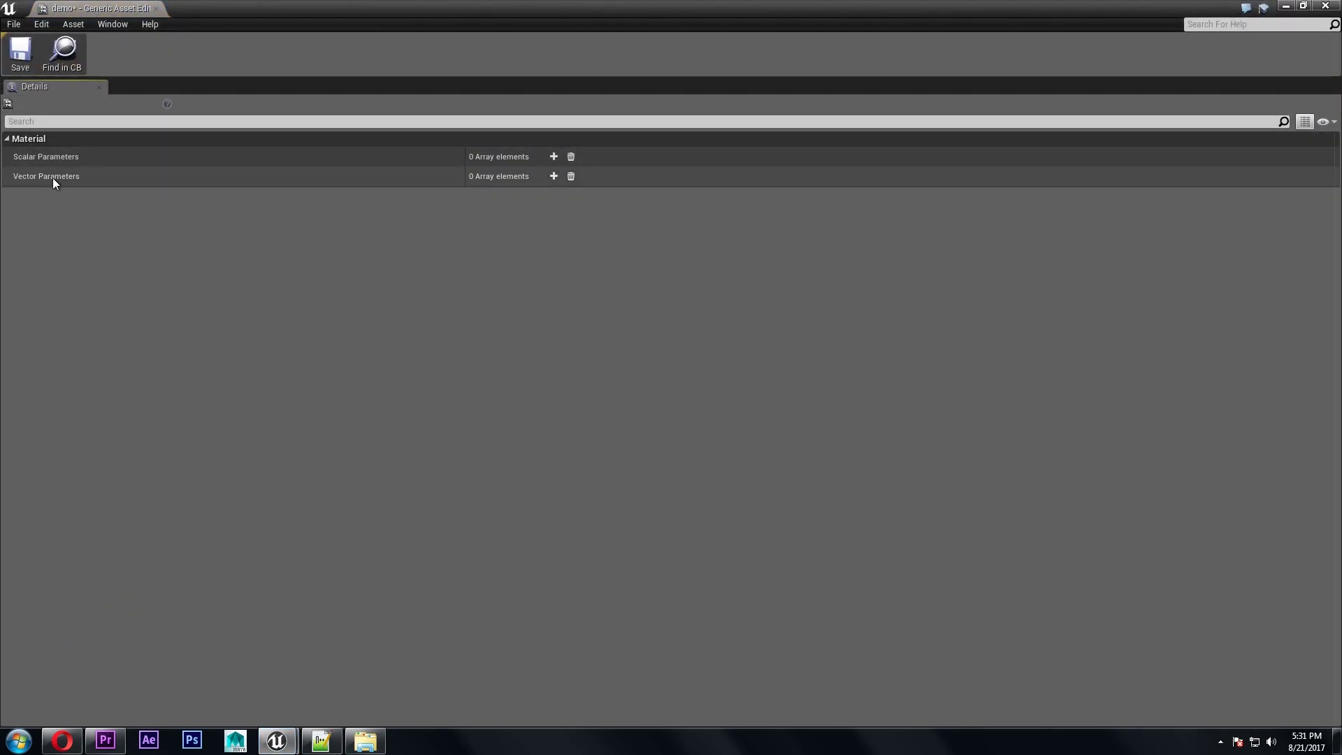
click(554, 176)
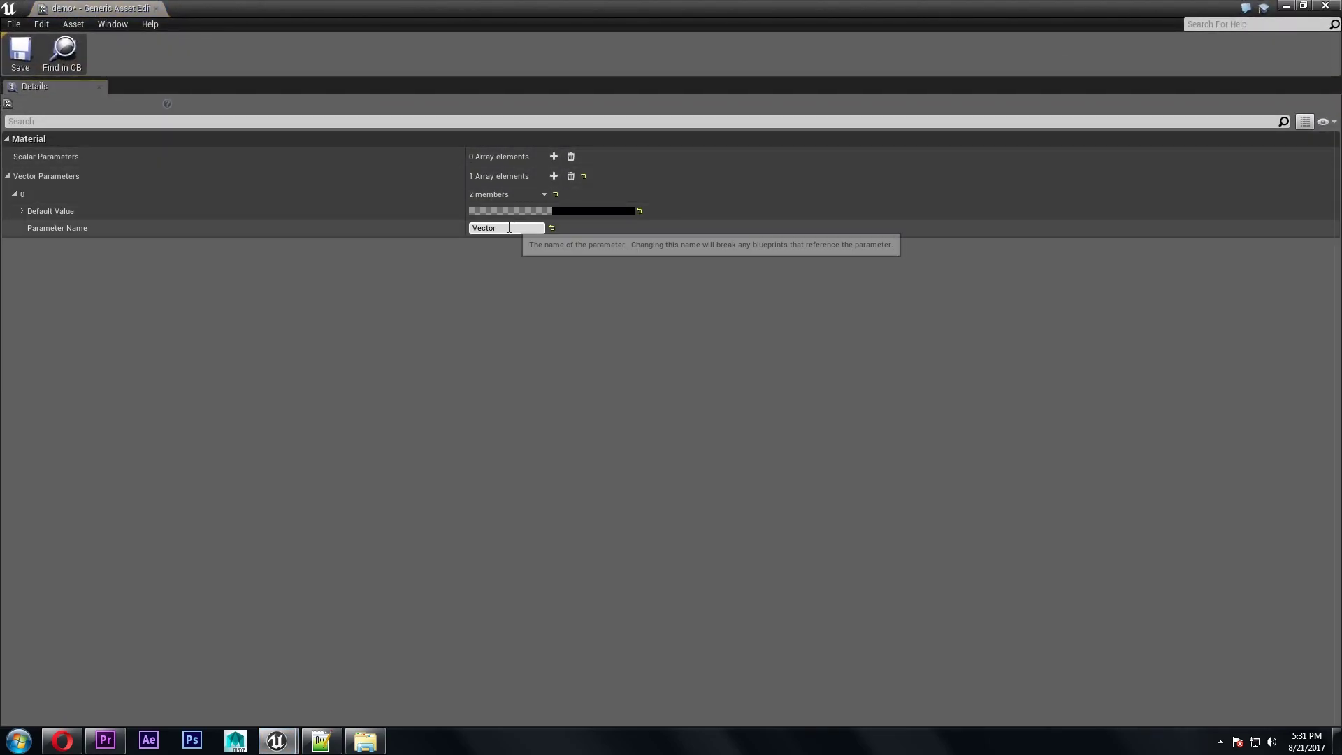
click(509, 228)
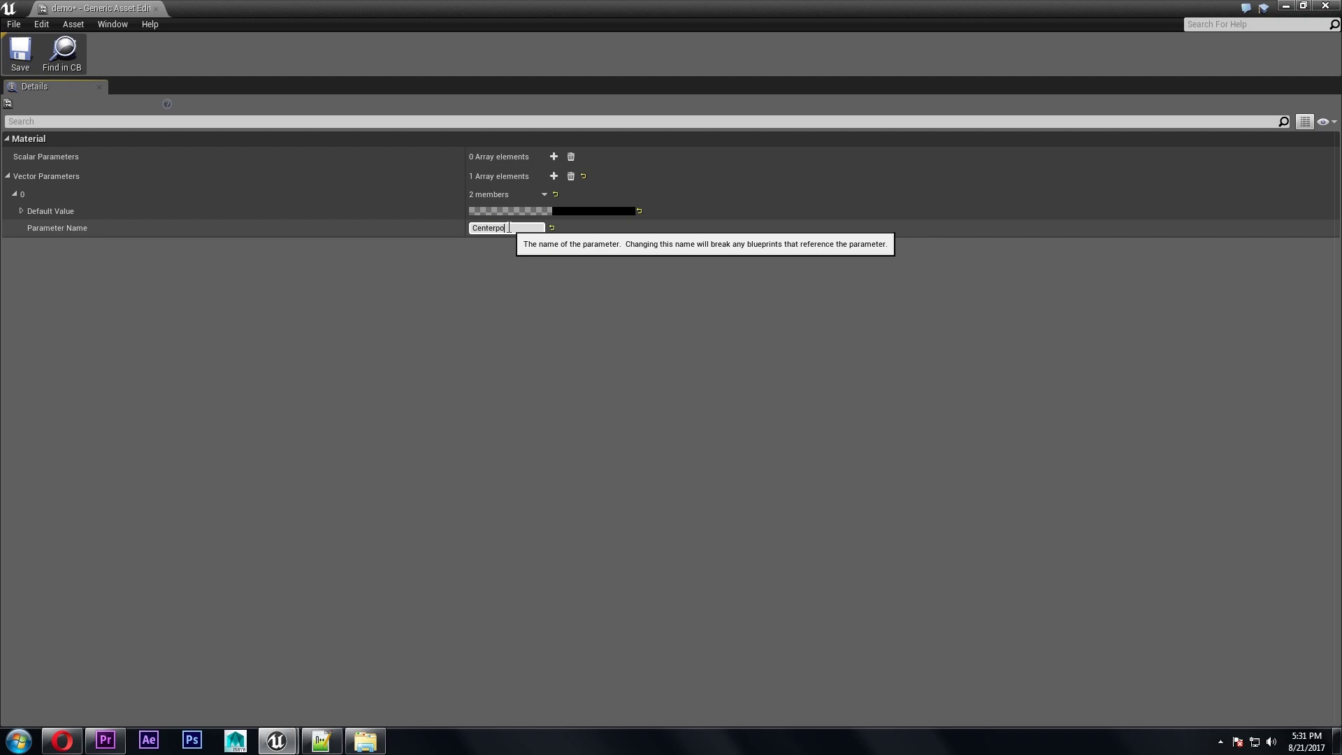
click(156, 9)
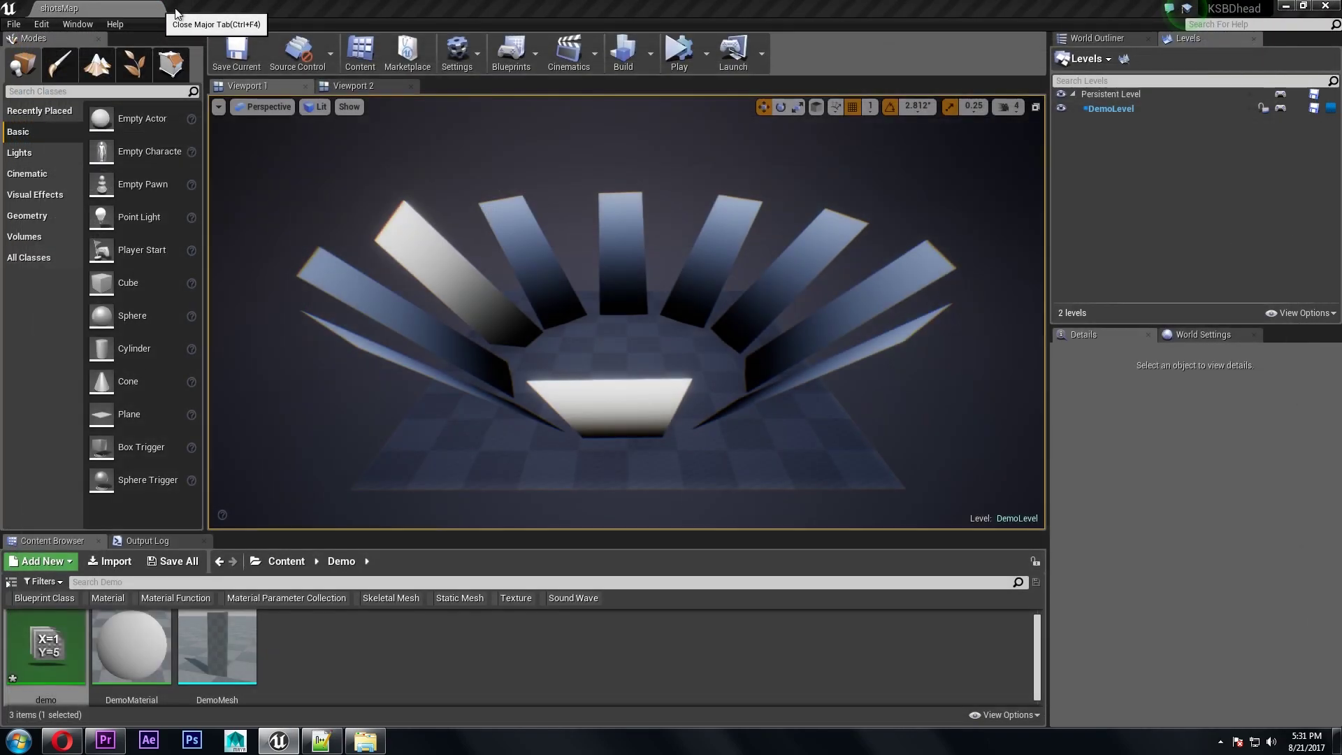
Step: Create a Blueprint Class in the Demo folder with Actor as its parent and name it demoBP
right_click(348, 679)
click(402, 384)
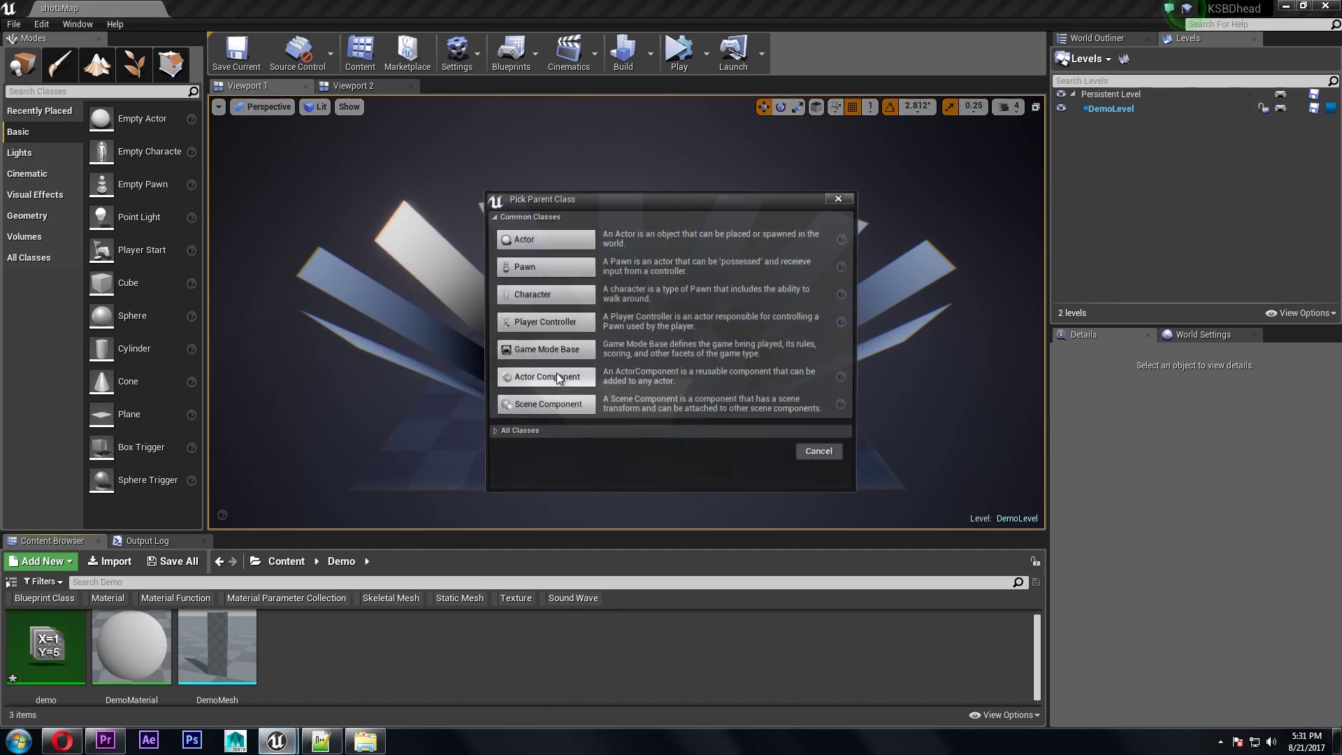
click(572, 241)
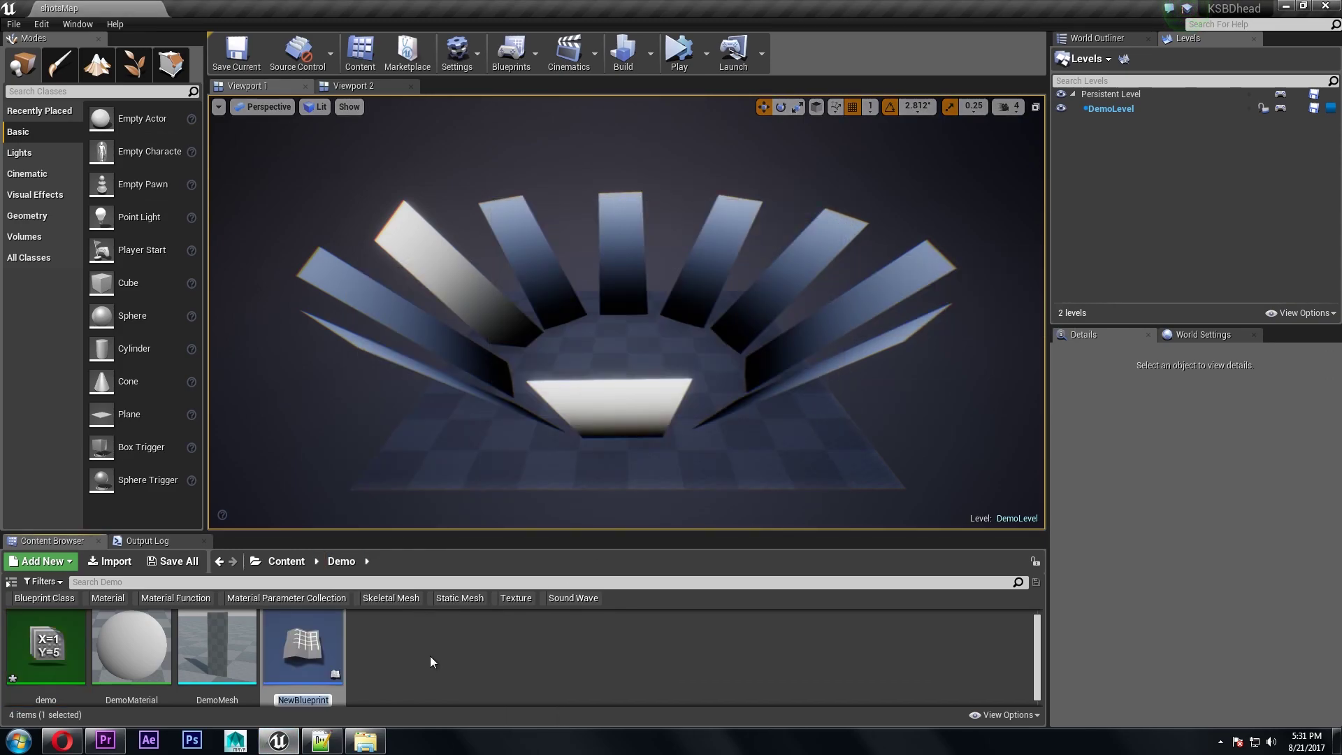
text(demoBP)
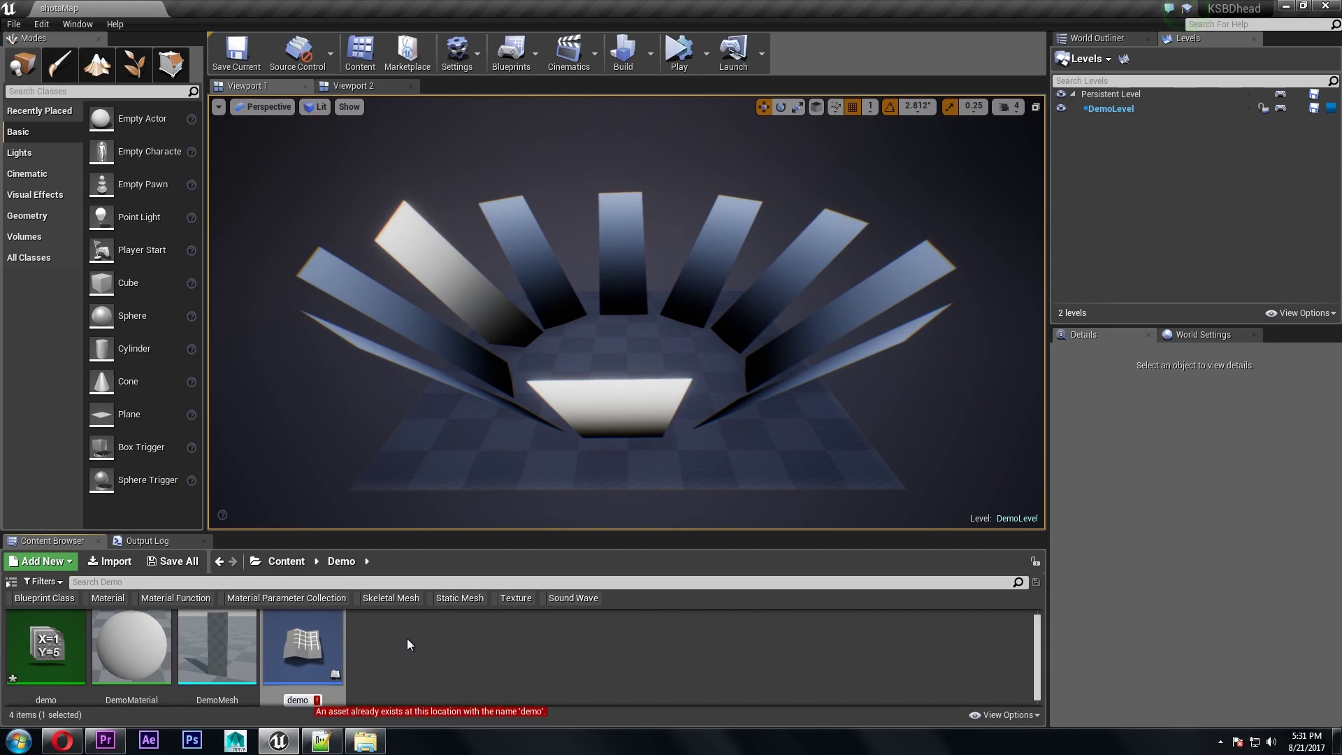
key(Return)
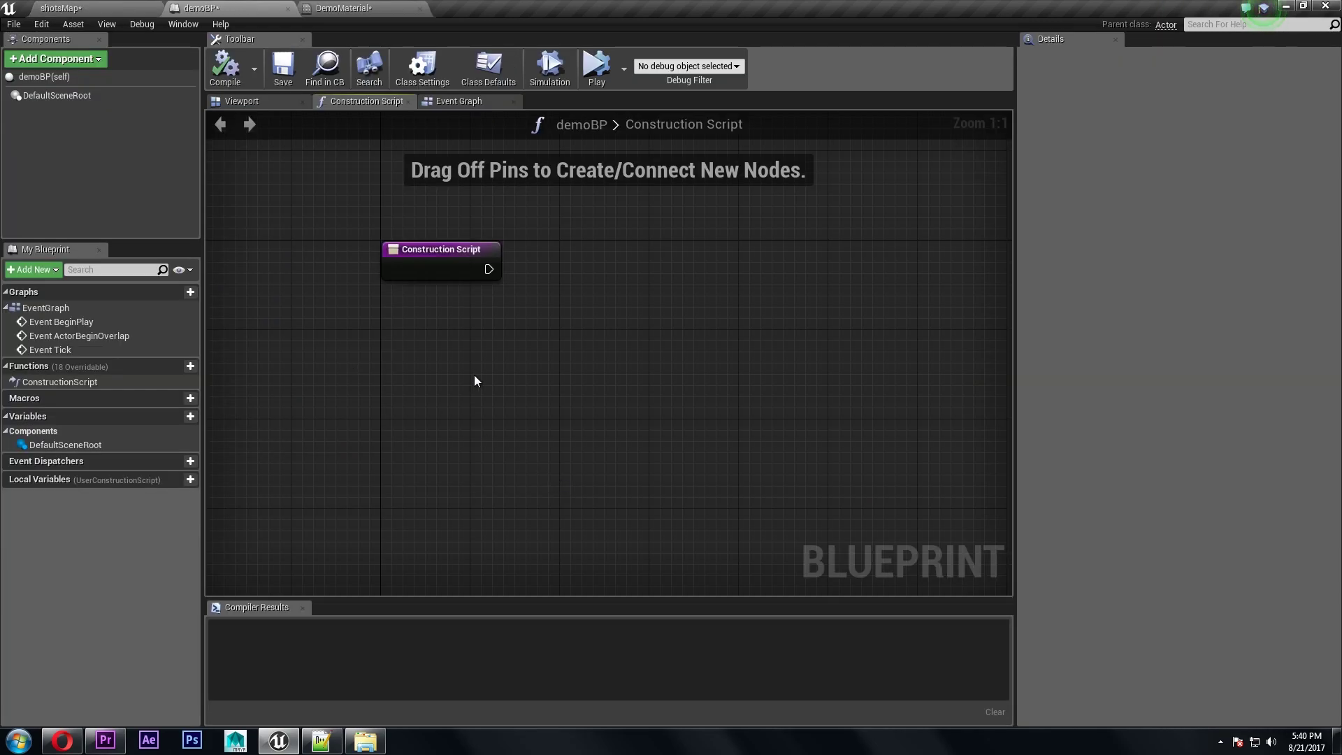
Step: Add a GetActorLocation node to demoBP's Construction Script and place it below the entry node
right_click(473, 376)
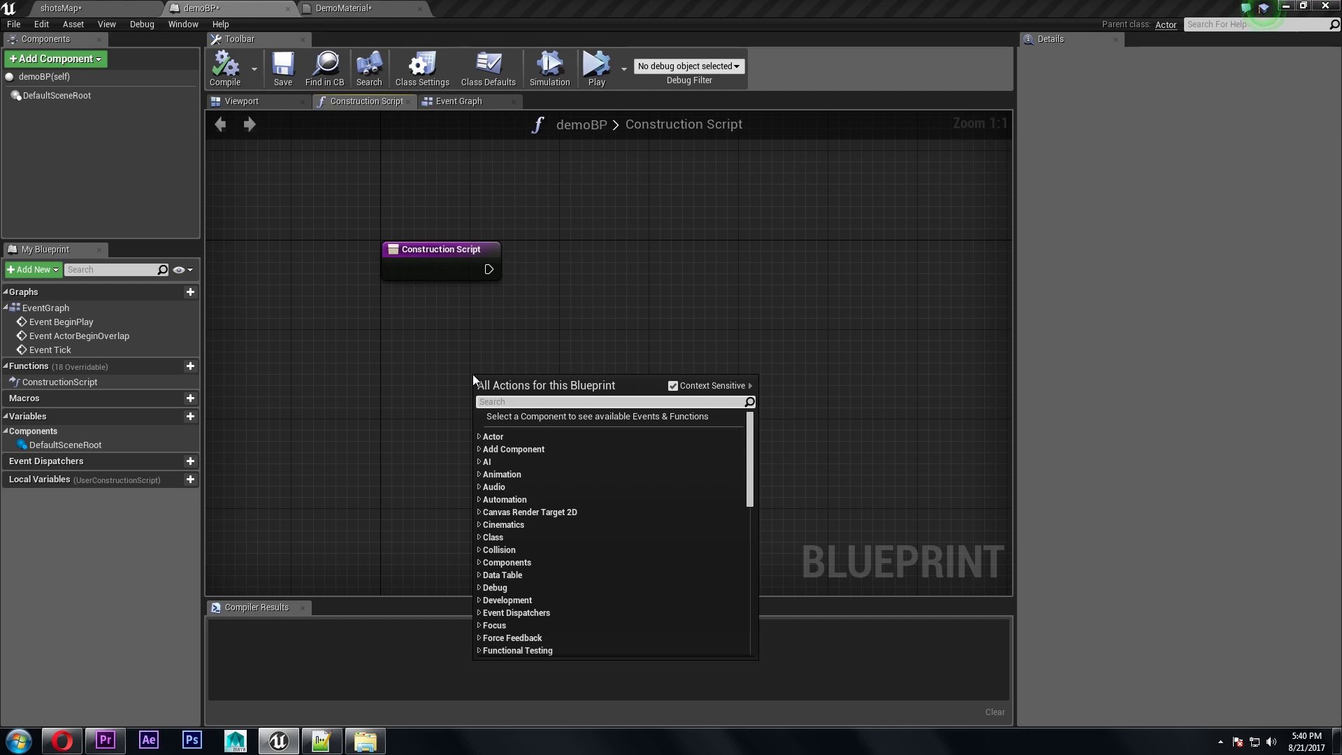
text(getactor loc)
key(Return)
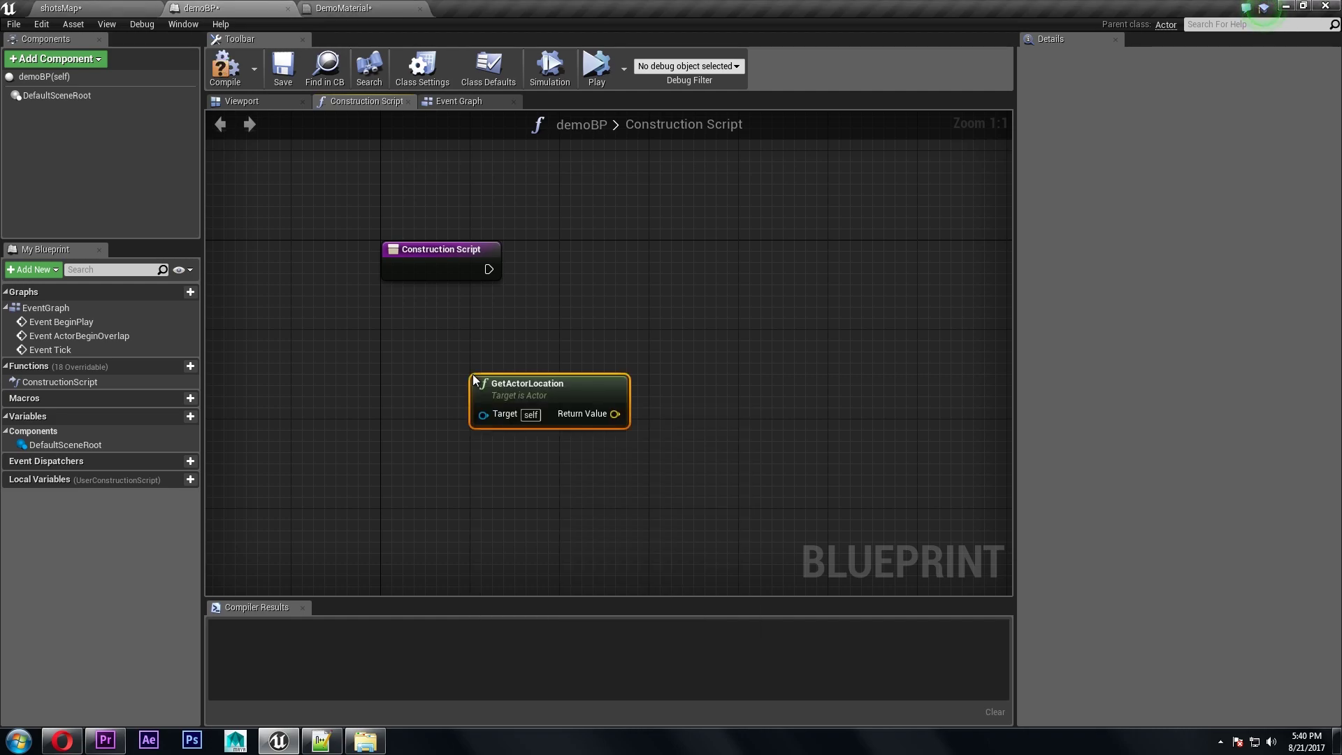
drag(536, 428, 469, 428)
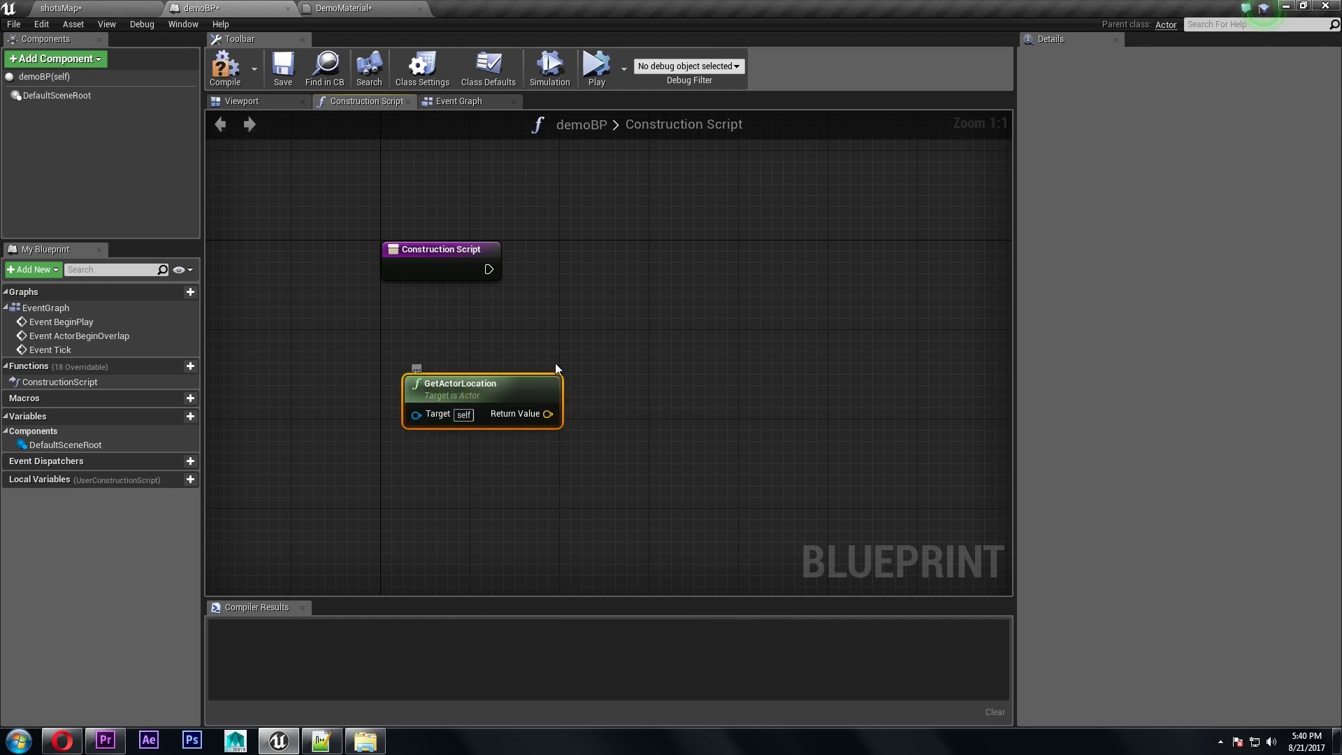
Step: Add a Set Vector Parameter Value node with demo as its collection and Centerpoint as the parameter name
right_click(594, 333)
text(set vector)
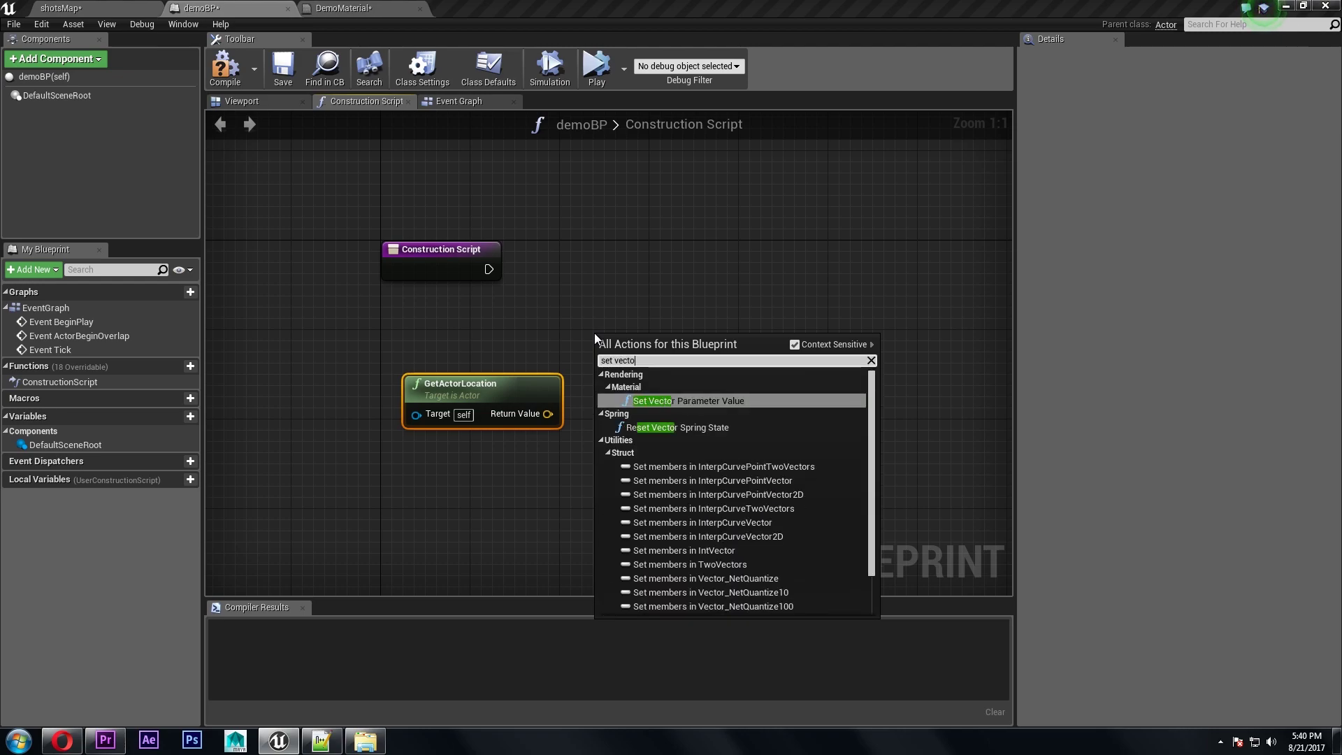
key(Return)
click(663, 389)
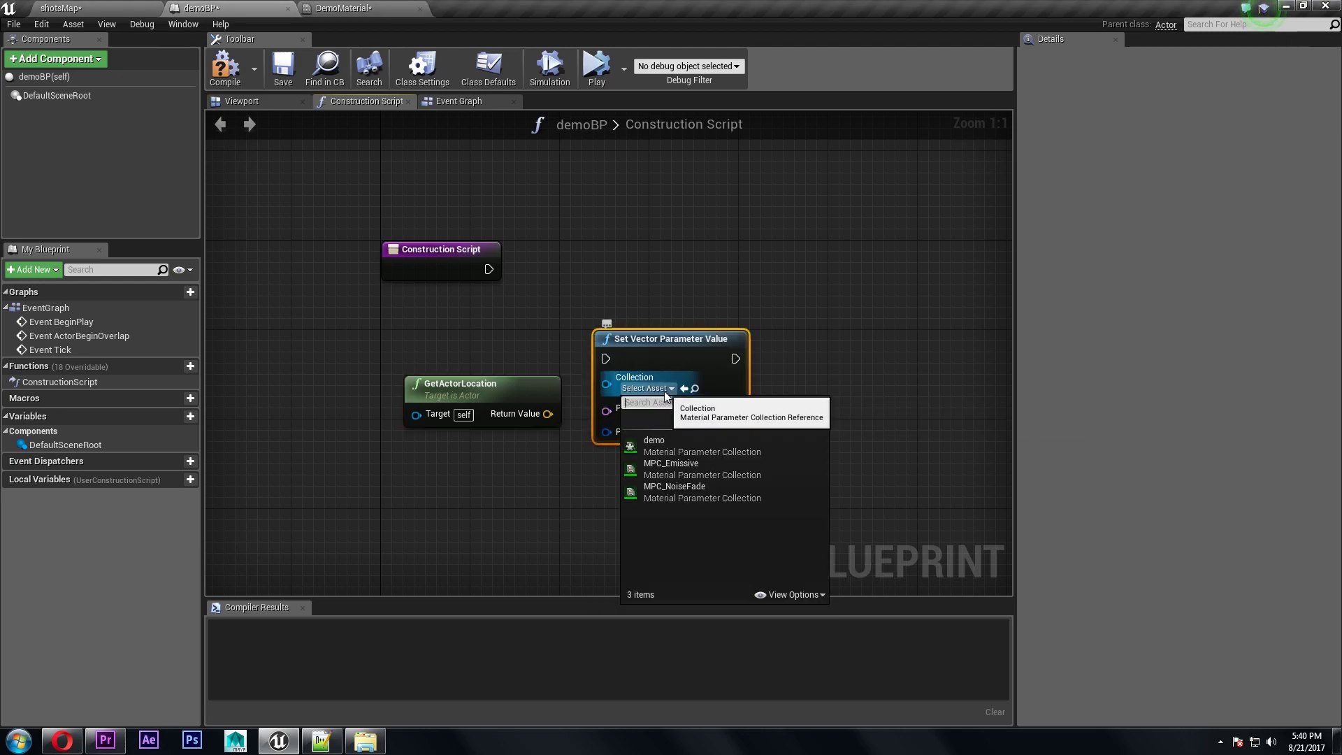
click(672, 450)
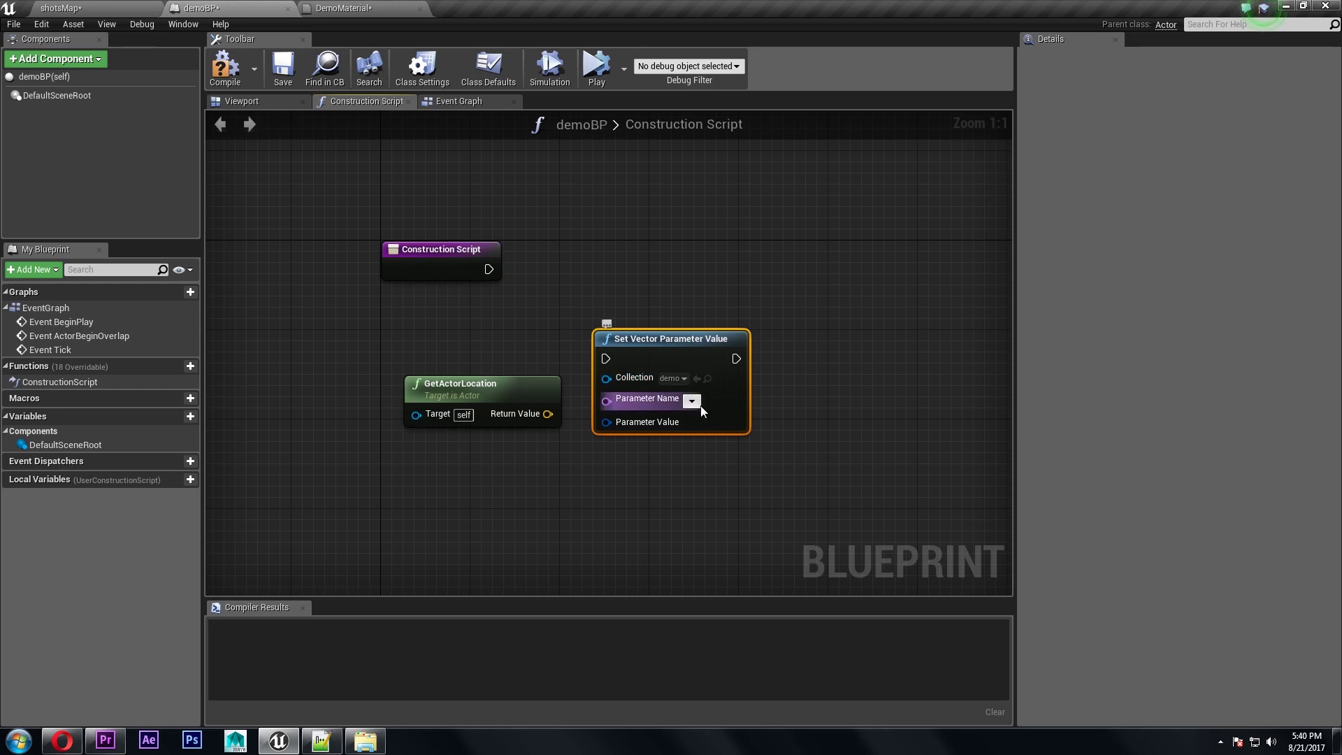
click(696, 403)
click(718, 417)
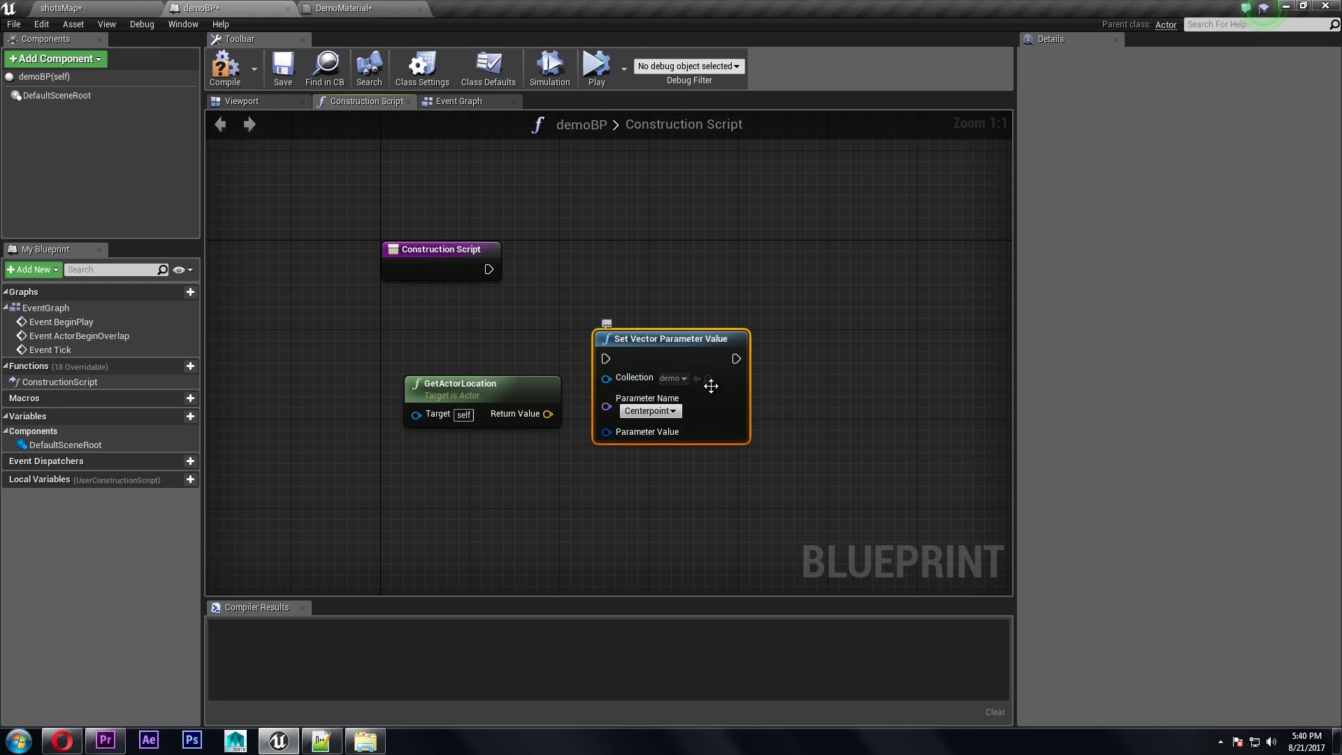
Step: Wire GetActorLocation into the Parameter Value input, connect the Construction Script execution to Set Vector Parameter Value, and compile demoBP
drag(664, 339, 708, 306)
drag(655, 401, 455, 355)
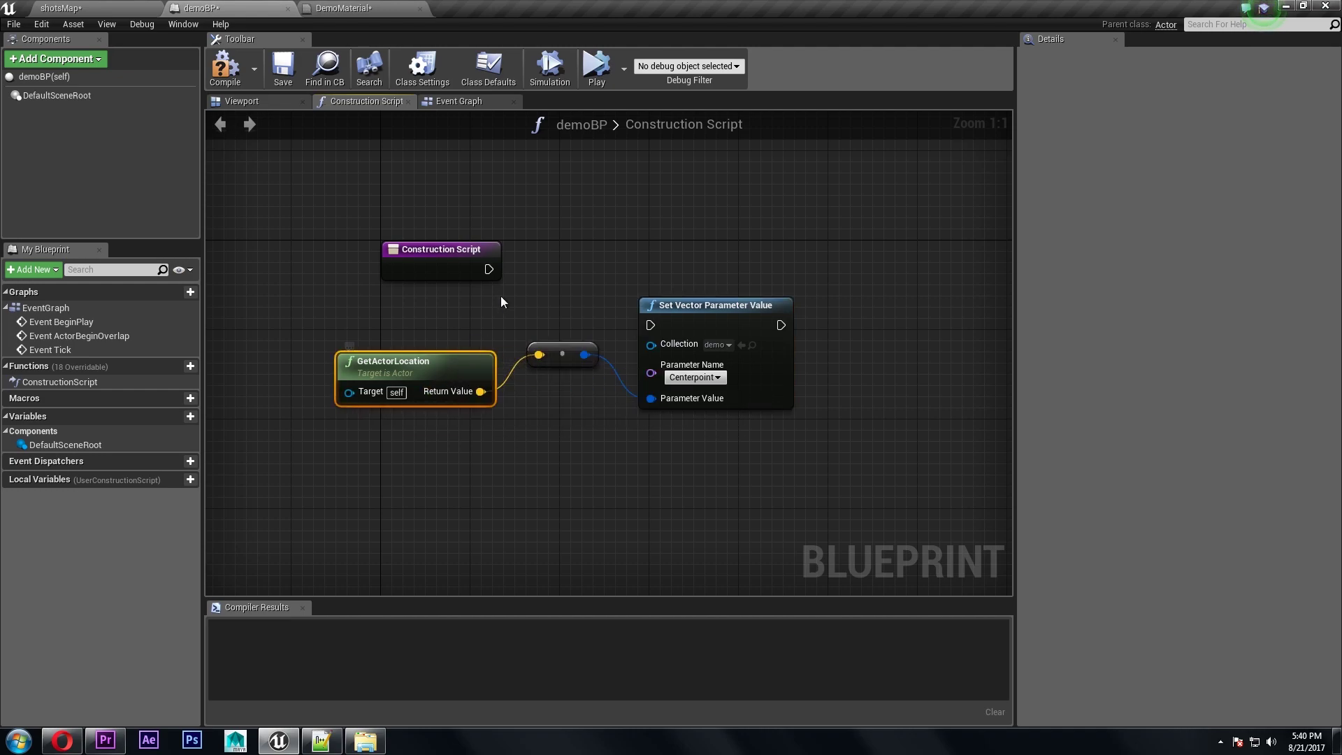
drag(491, 269, 649, 325)
drag(563, 354, 565, 377)
click(218, 69)
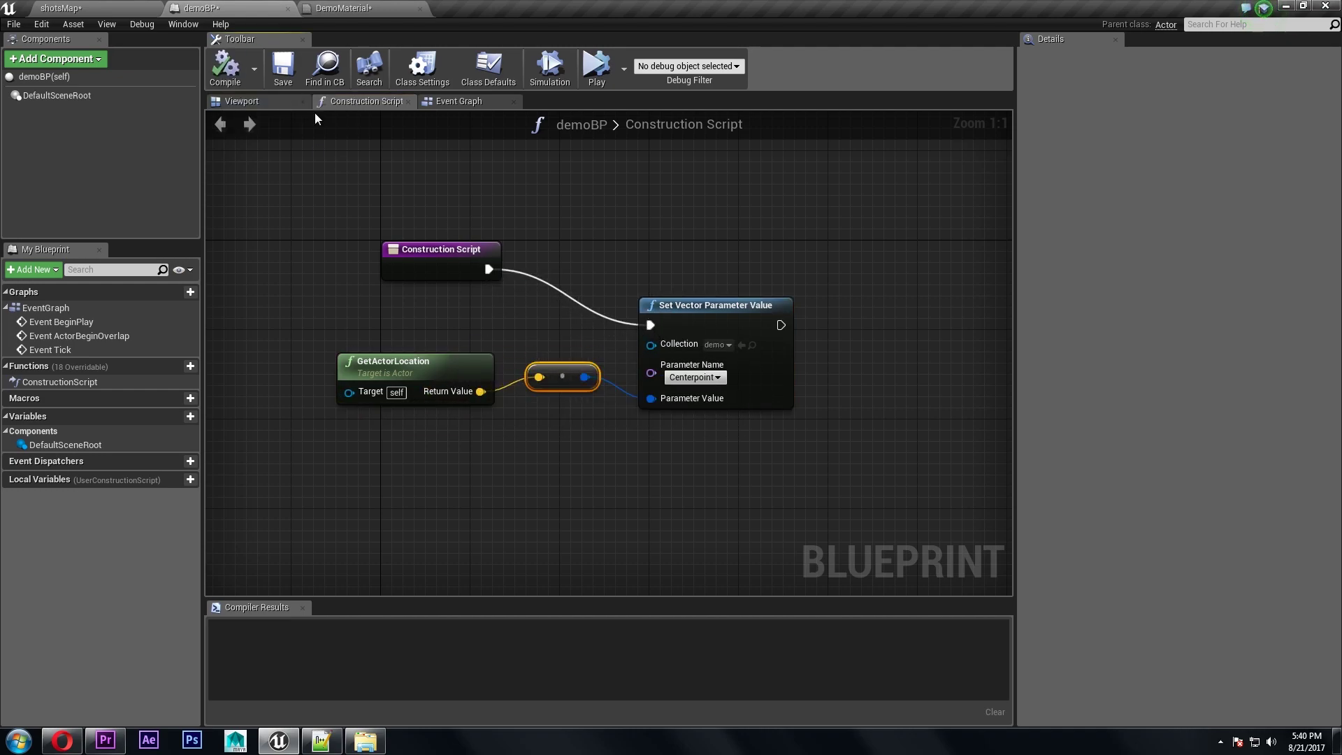
Step: In DemoMaterial, add a Collection Parameter node that uses the demo collection and its Centerpoint parameter
click(361, 9)
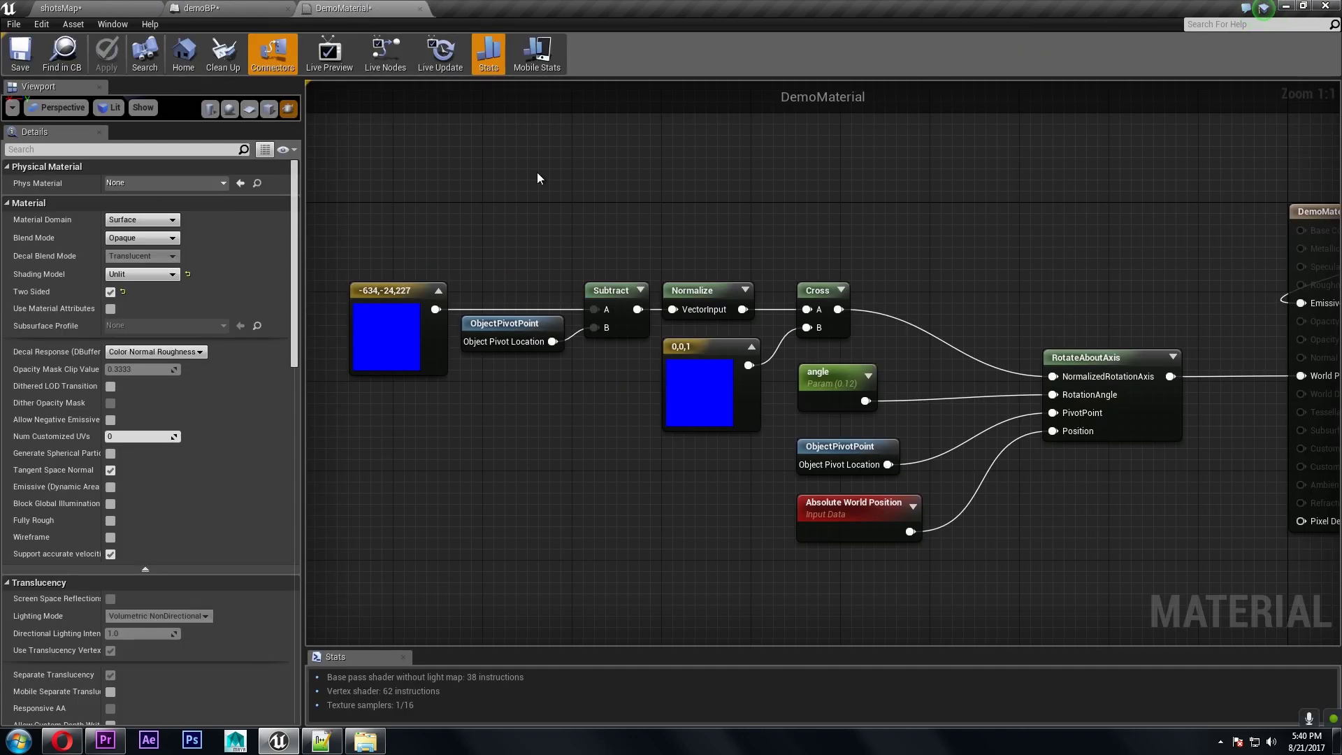
right_drag(423, 147, 494, 208)
right_click(493, 209)
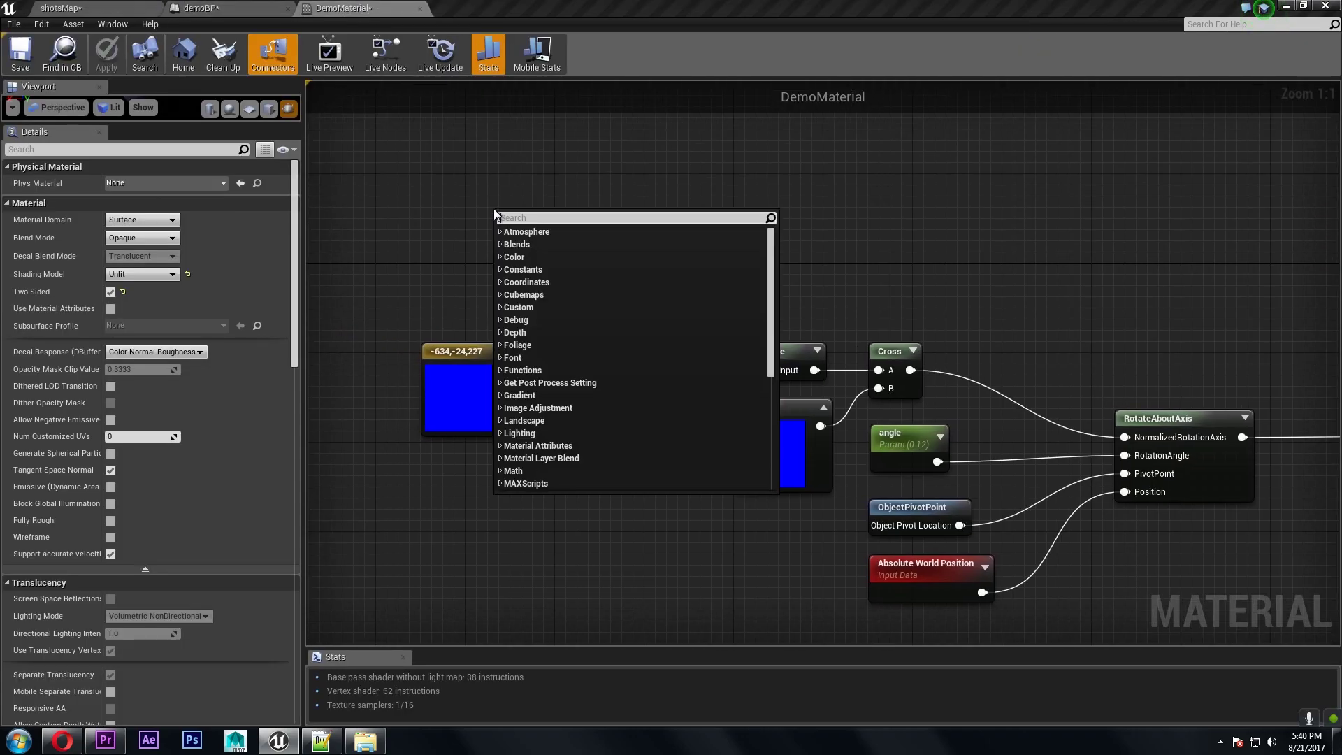
text(parameter)
key(Return)
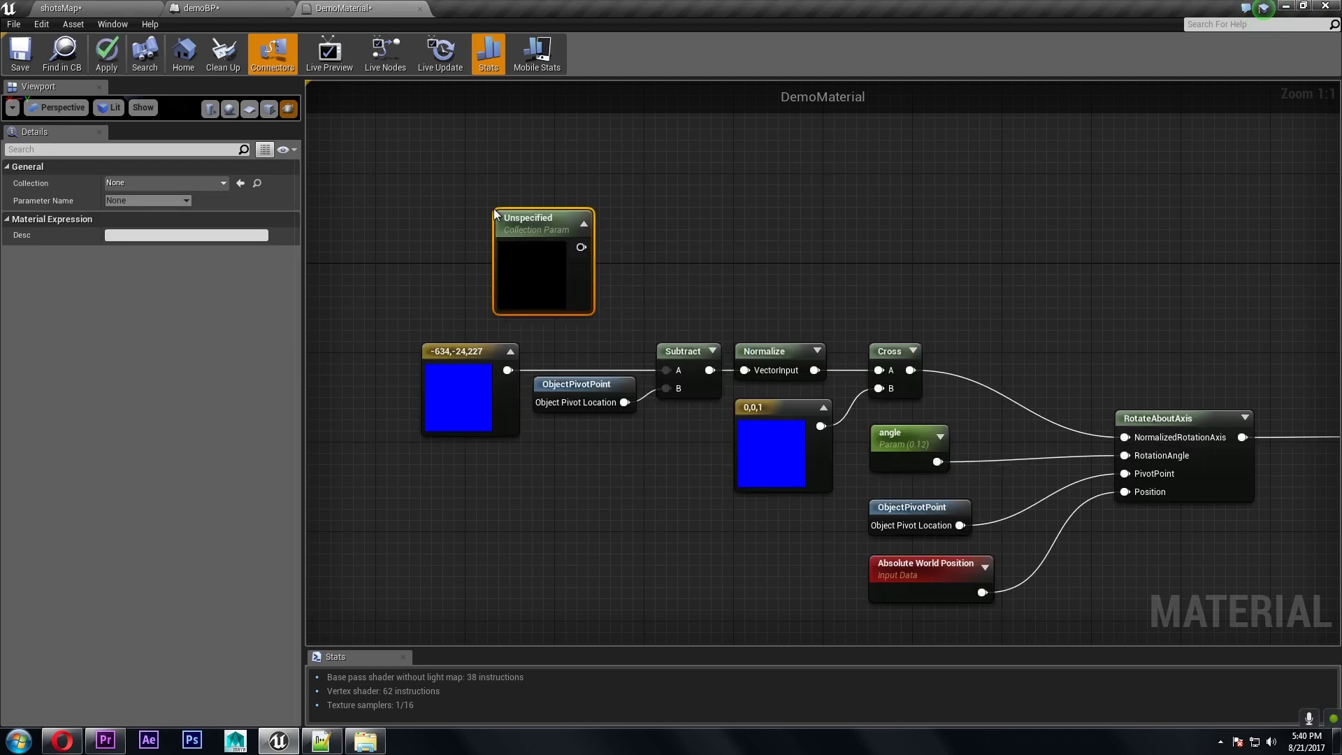
click(179, 182)
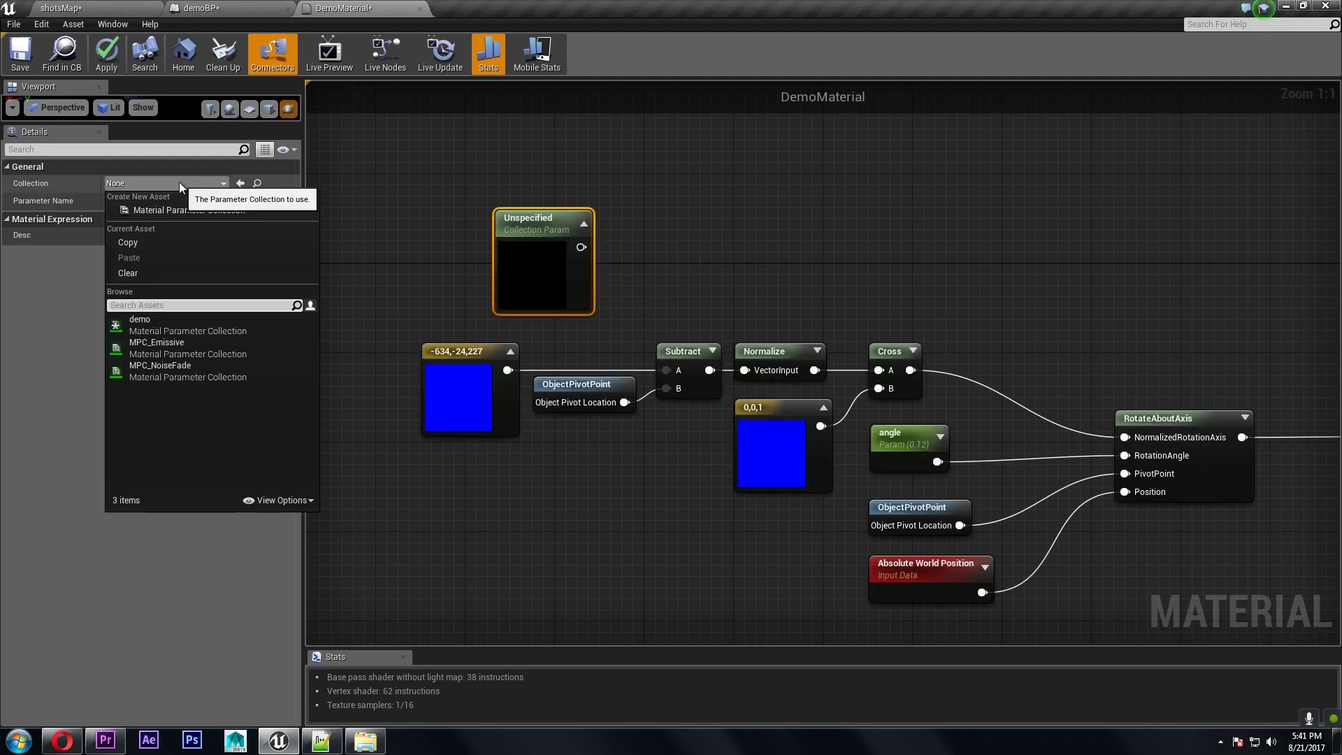
click(176, 324)
click(152, 202)
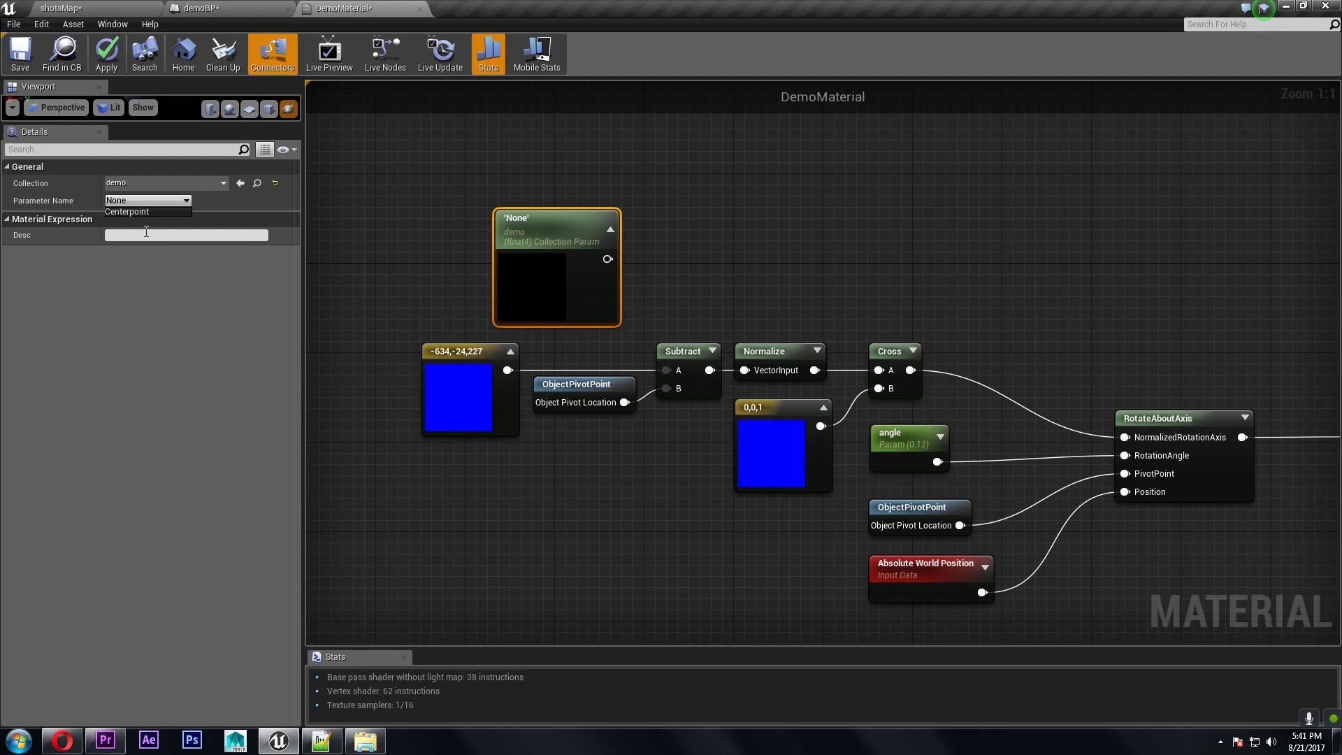
click(141, 212)
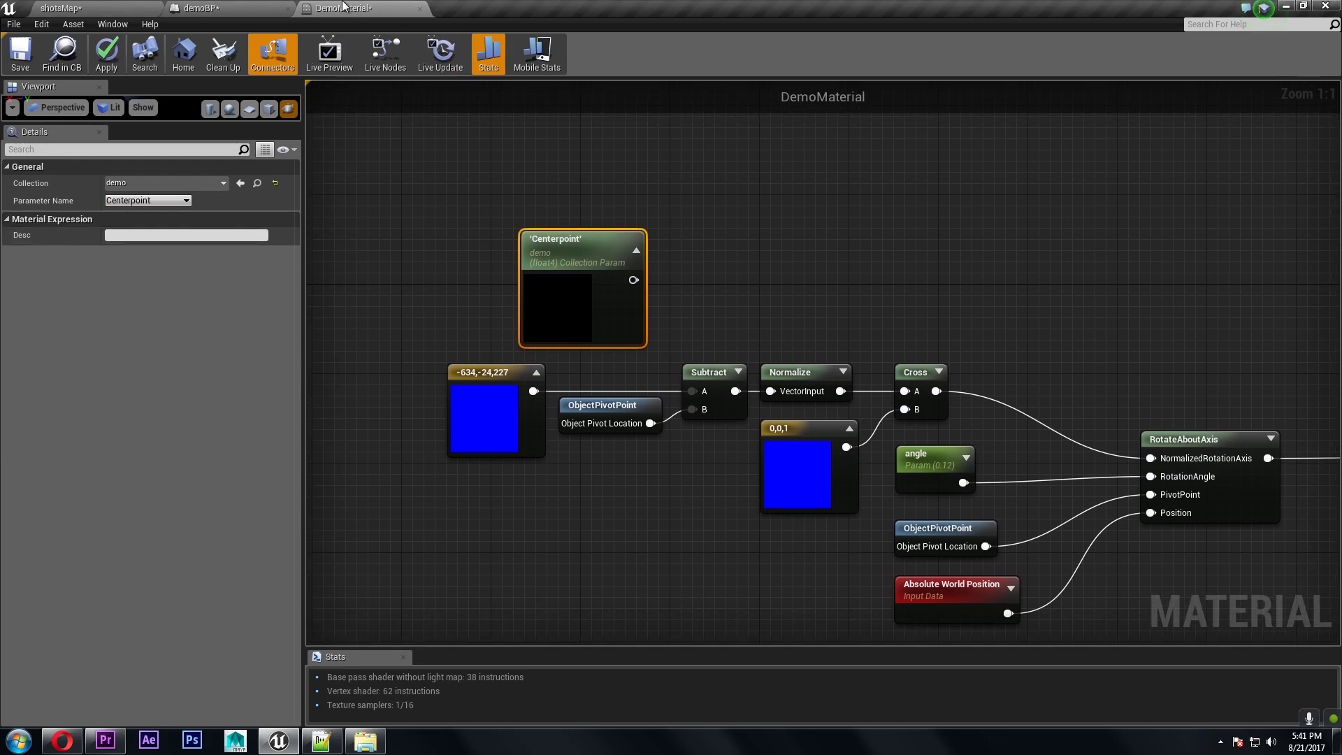
click(260, 8)
drag(824, 274, 631, 340)
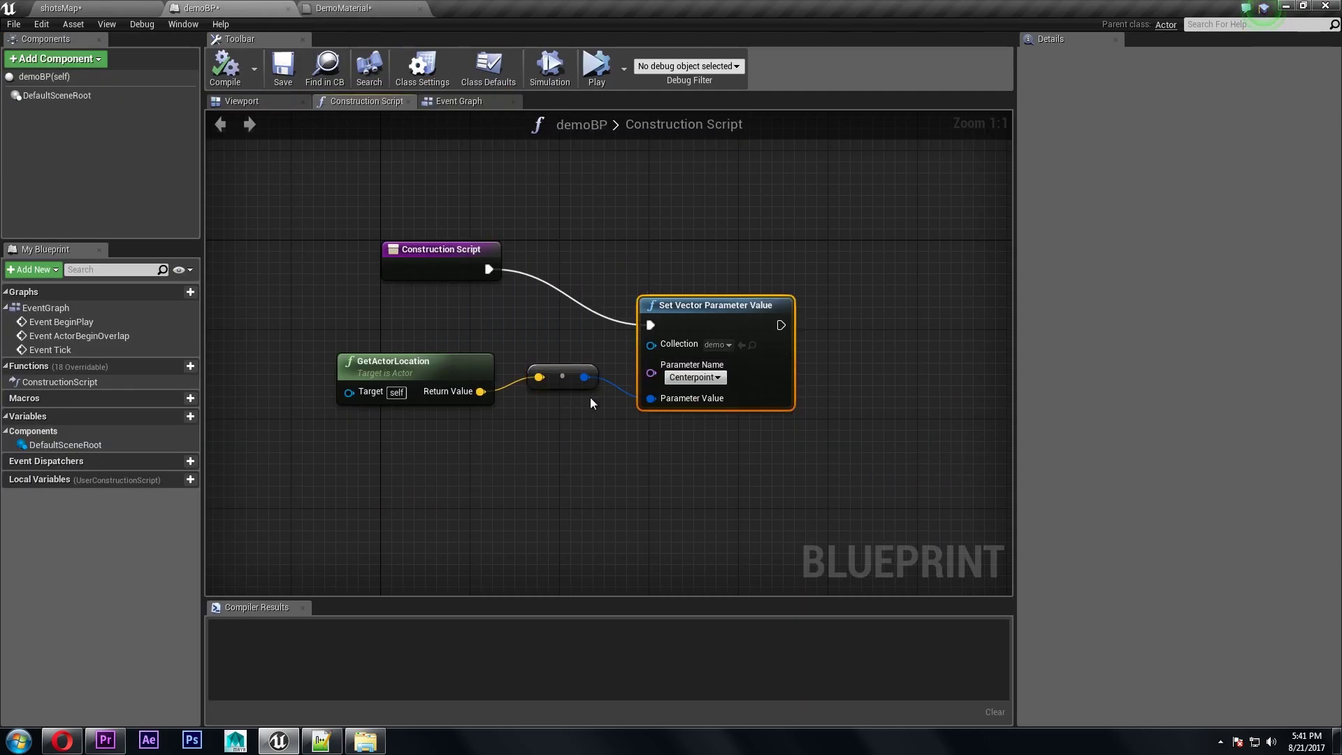
click(343, 8)
Step: Route the Centerpoint node through a ComponentMask with R, G and B enabled into Subtract's A input, replacing the constant vector
click(636, 250)
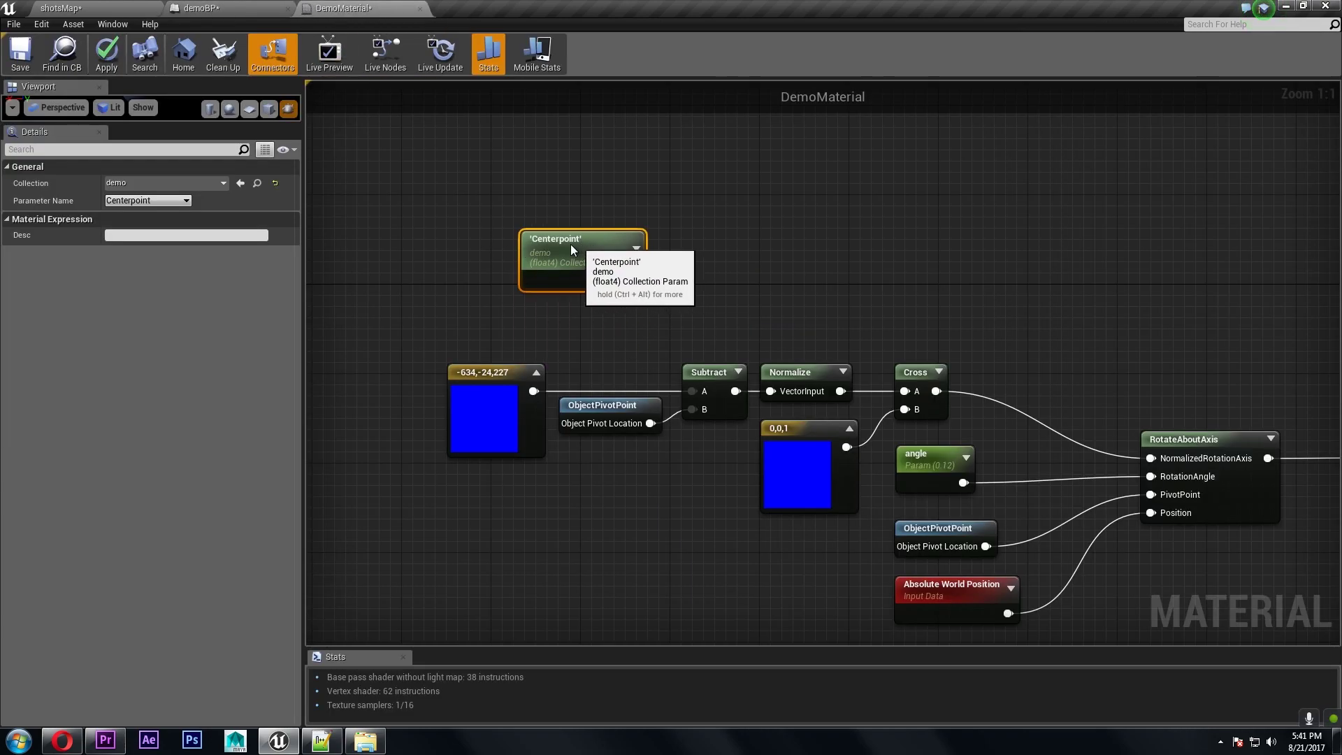
drag(571, 244, 497, 244)
drag(560, 278, 635, 266)
text(mask)
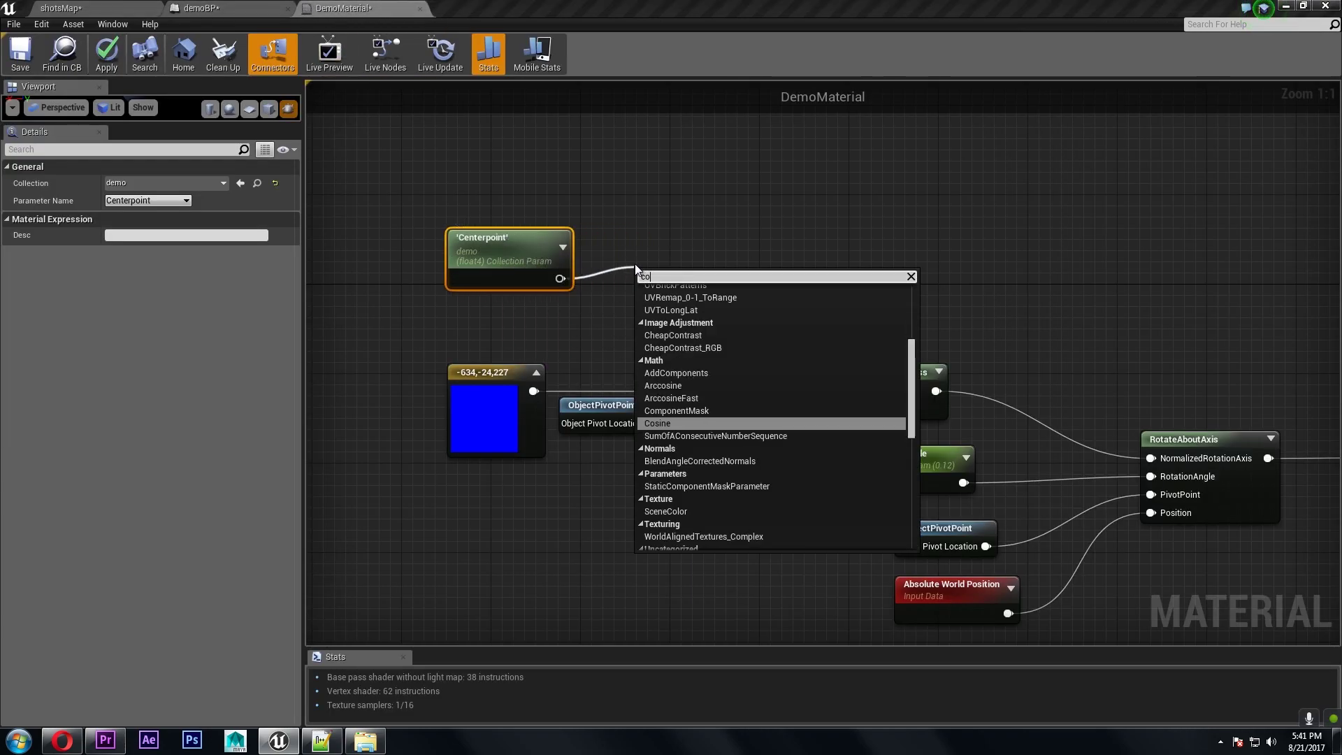
key(Return)
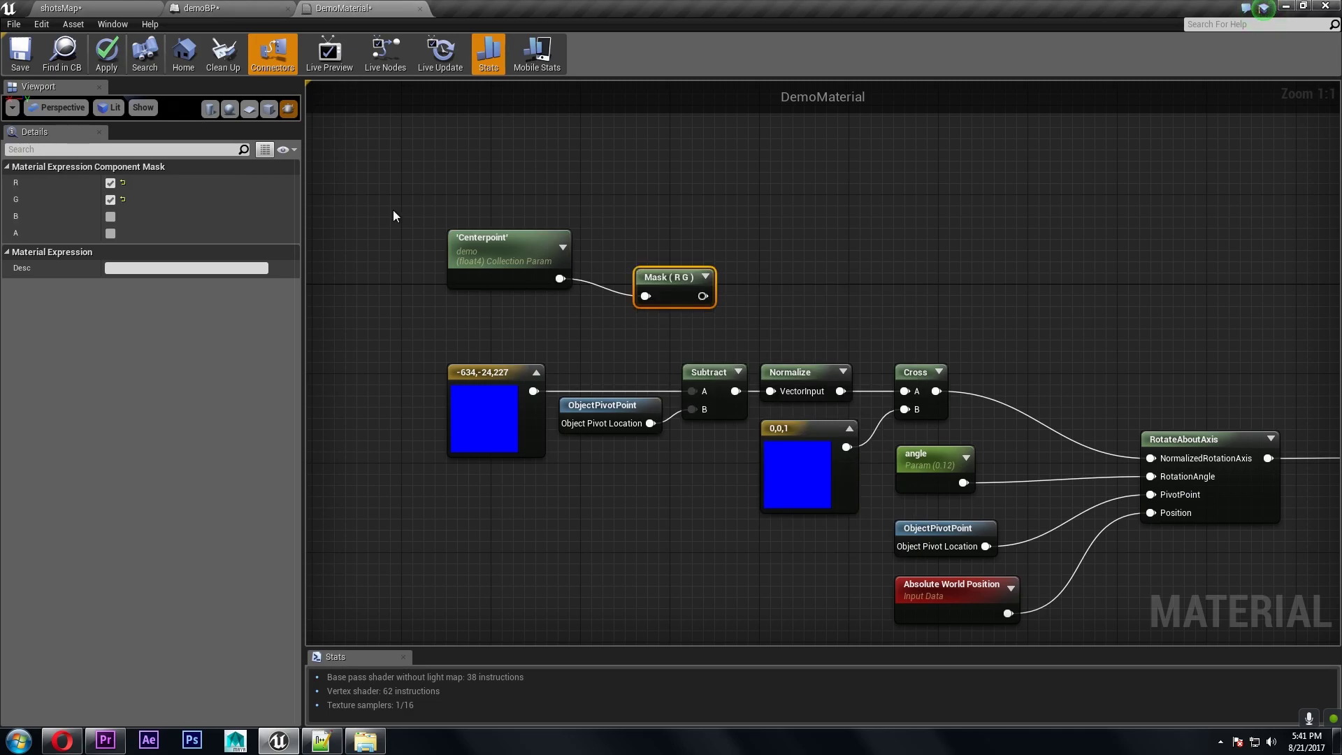
click(111, 216)
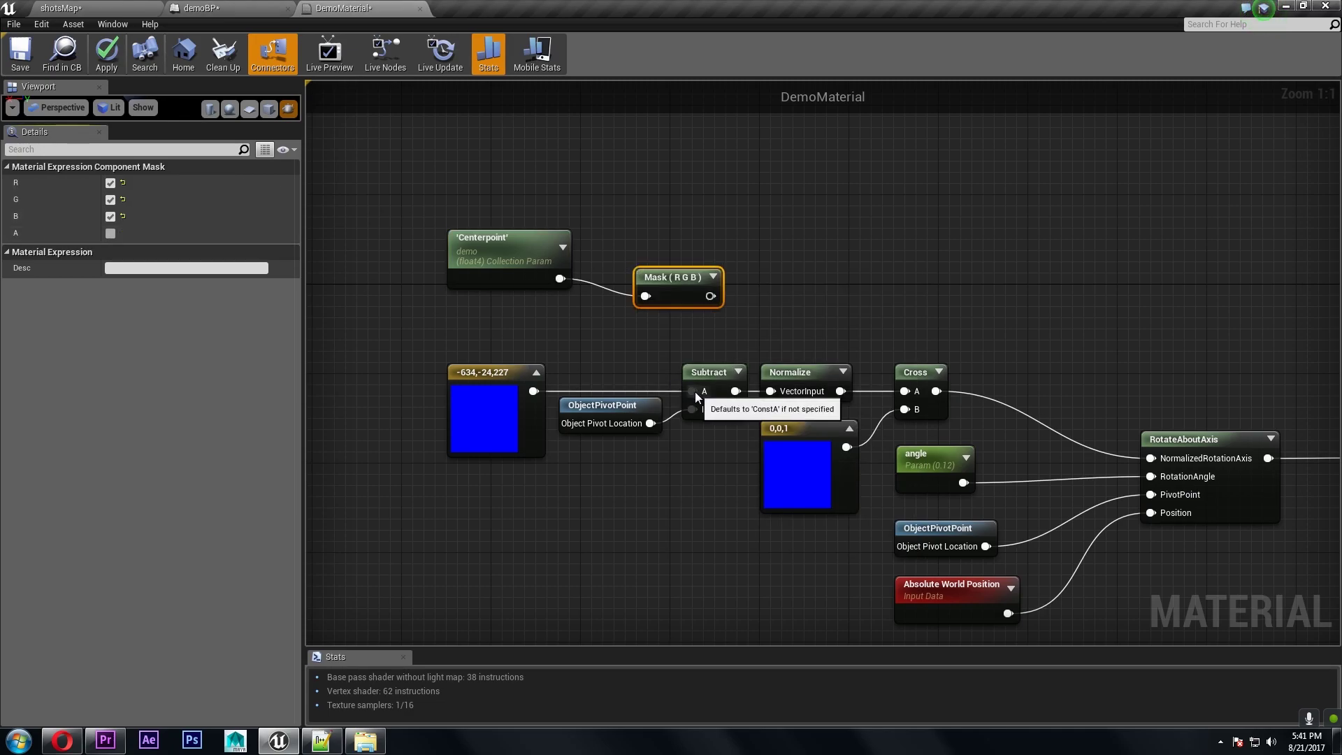
drag(692, 391, 711, 296)
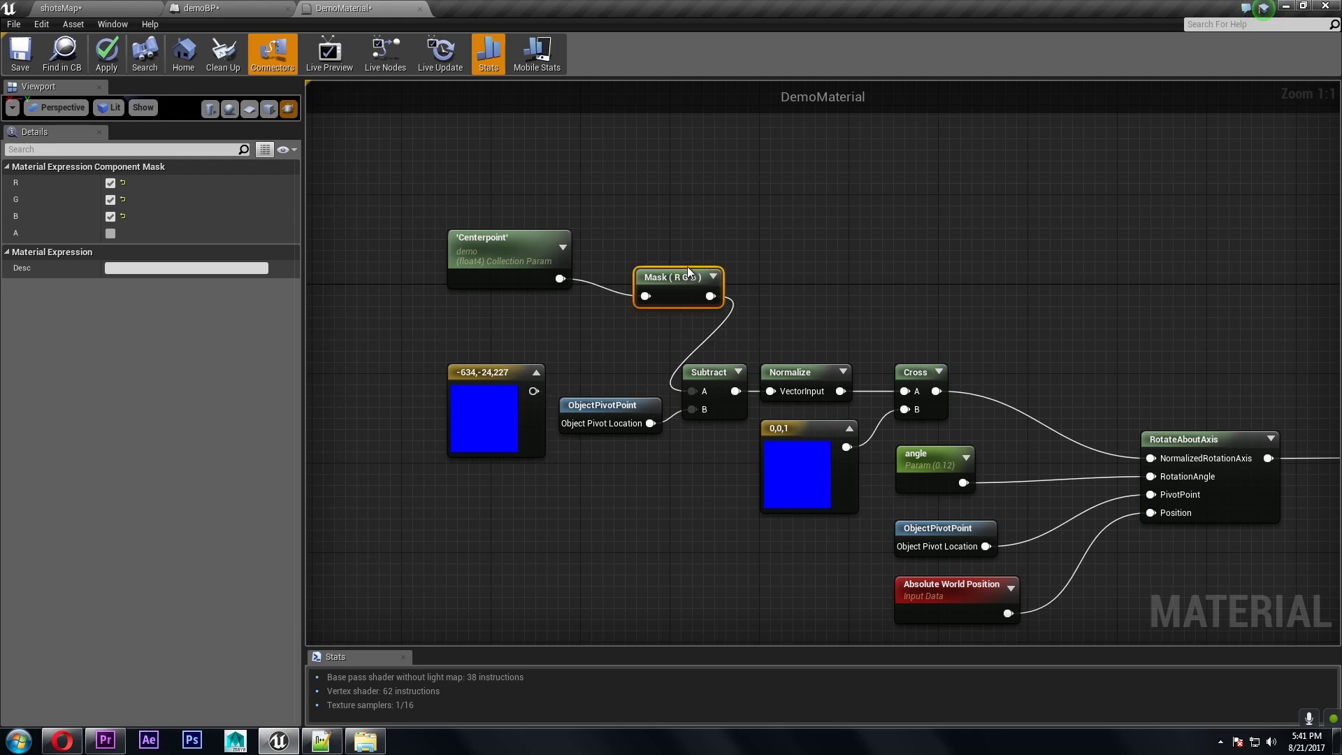
drag(512, 258, 476, 301)
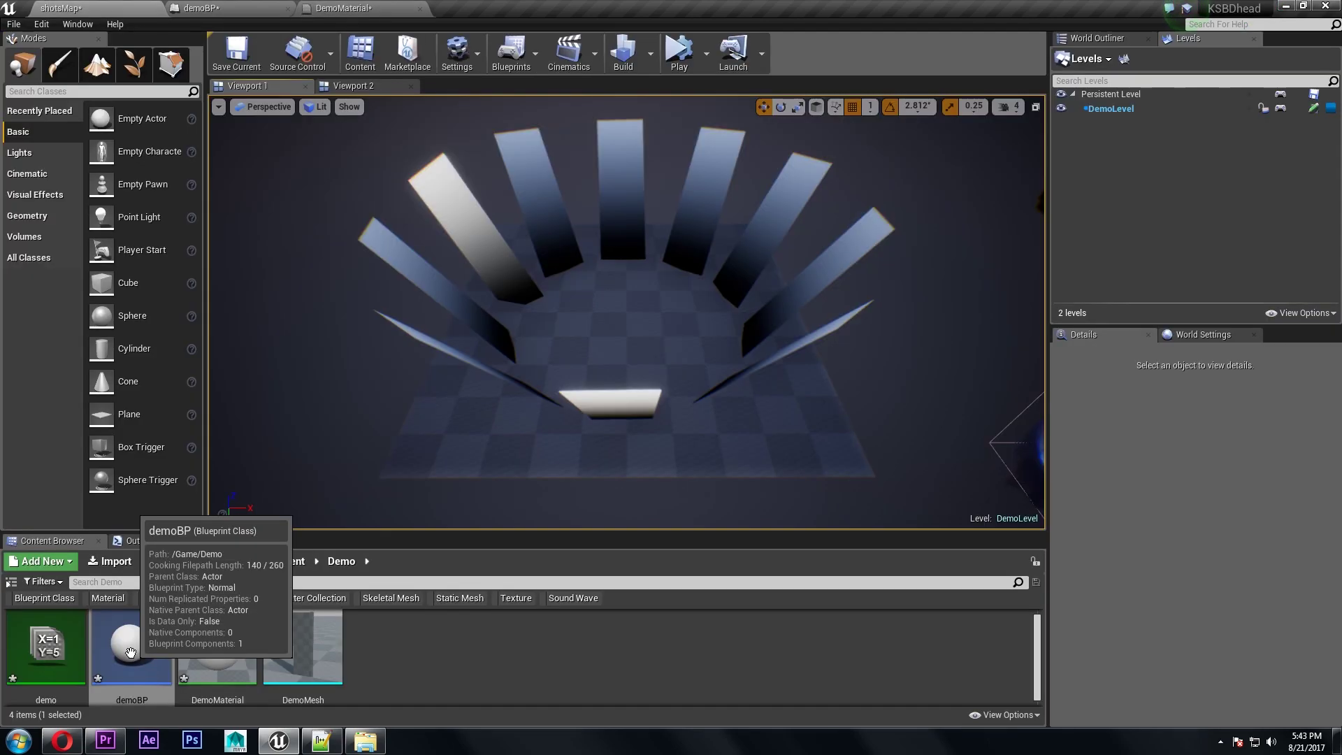
Step: Place a demoBP actor in the level and move it into the middle of the ring of meshes
drag(131, 652, 629, 227)
drag(628, 178, 624, 246)
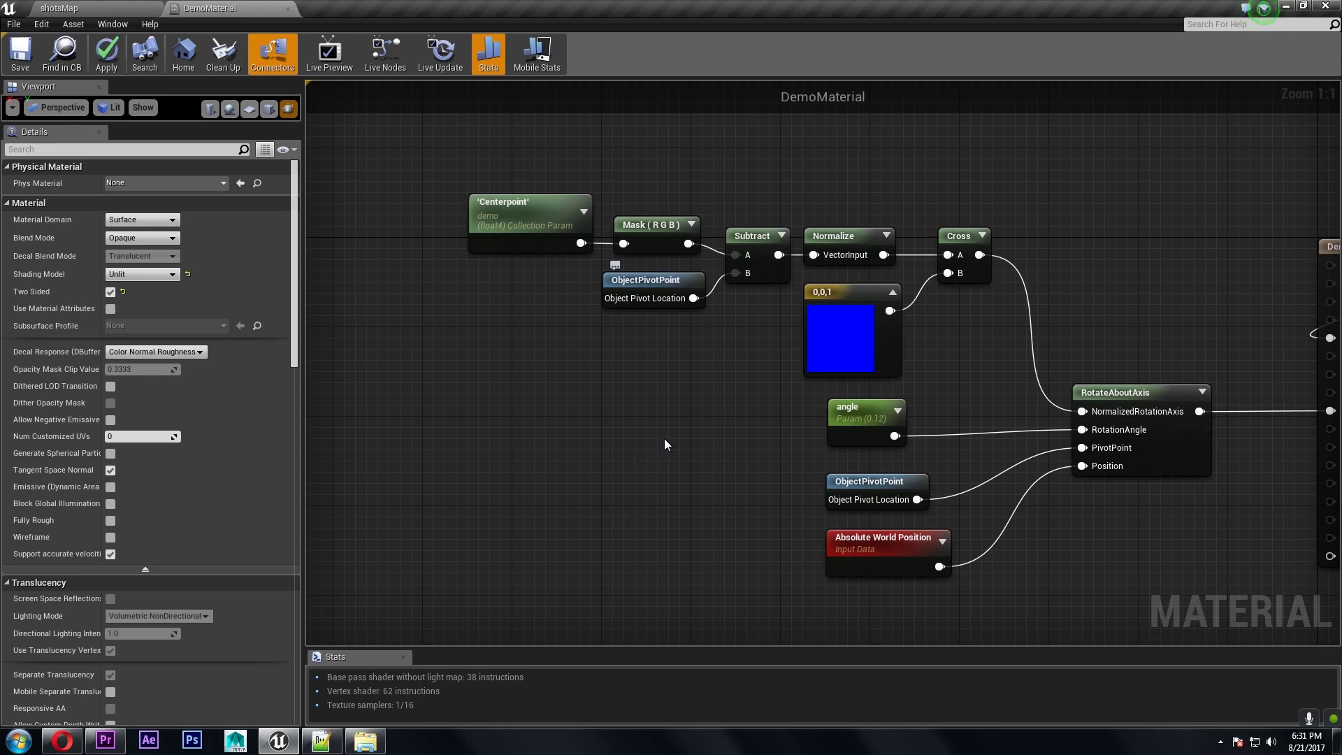
Step: Insert a Multiply node between the angle parameter and RotateAboutAxis's RotationAngle input, with angle feeding input A
click(856, 423)
drag(856, 423, 553, 419)
click(635, 469)
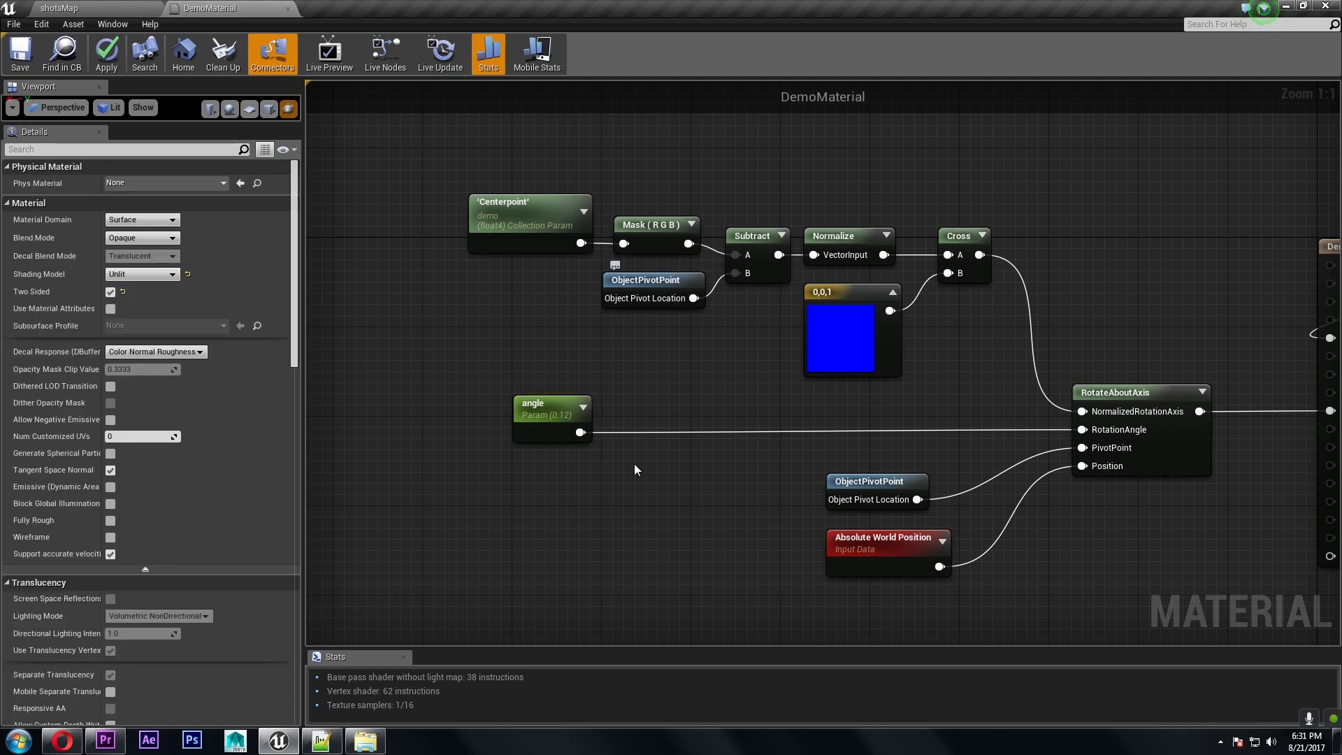
right_click(548, 485)
key(Escape)
click(548, 484)
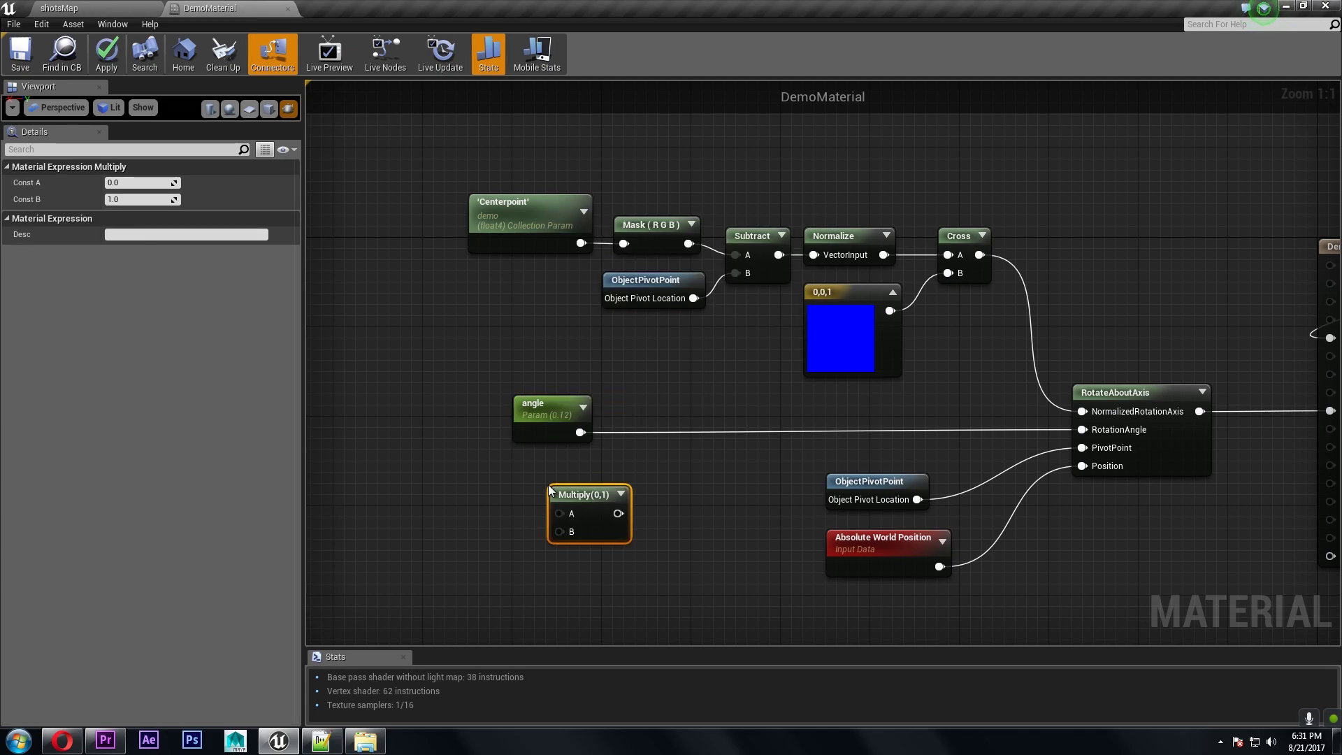
drag(591, 505, 685, 437)
drag(580, 432, 1082, 430)
drag(684, 432, 870, 408)
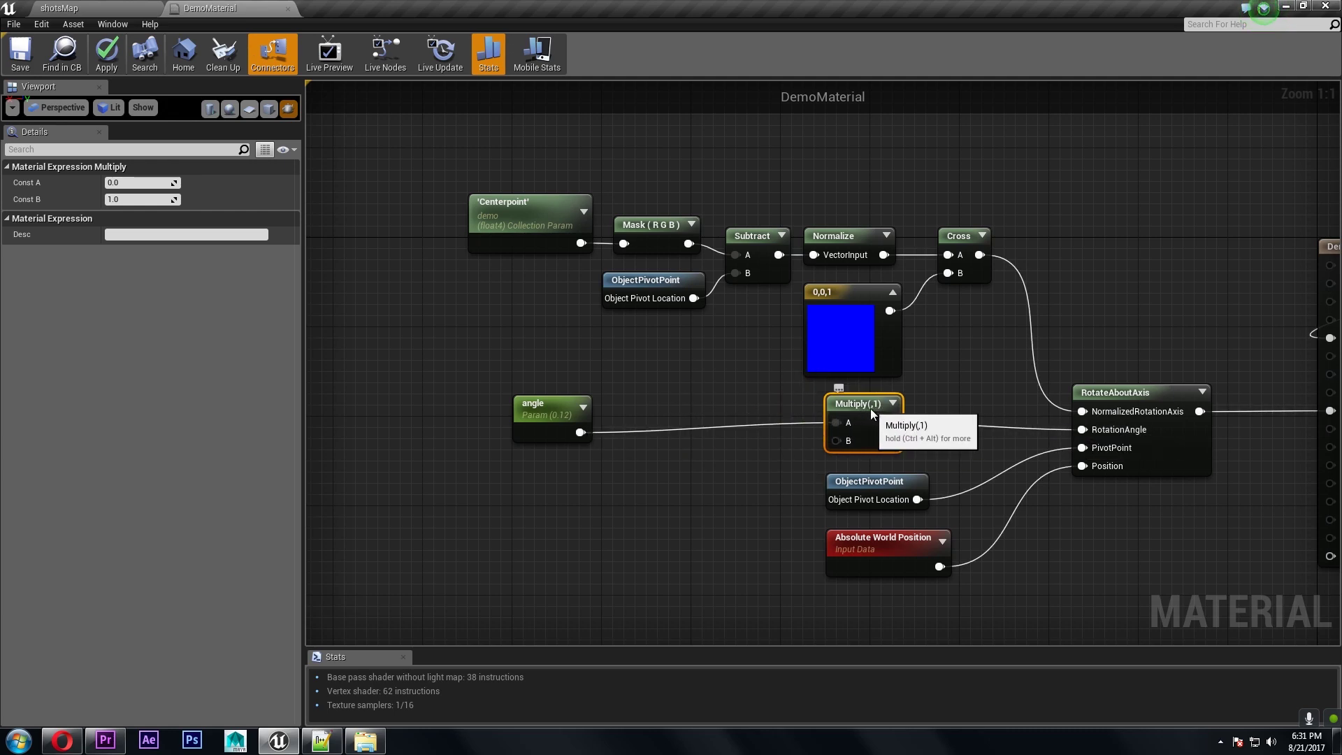
drag(532, 419, 709, 384)
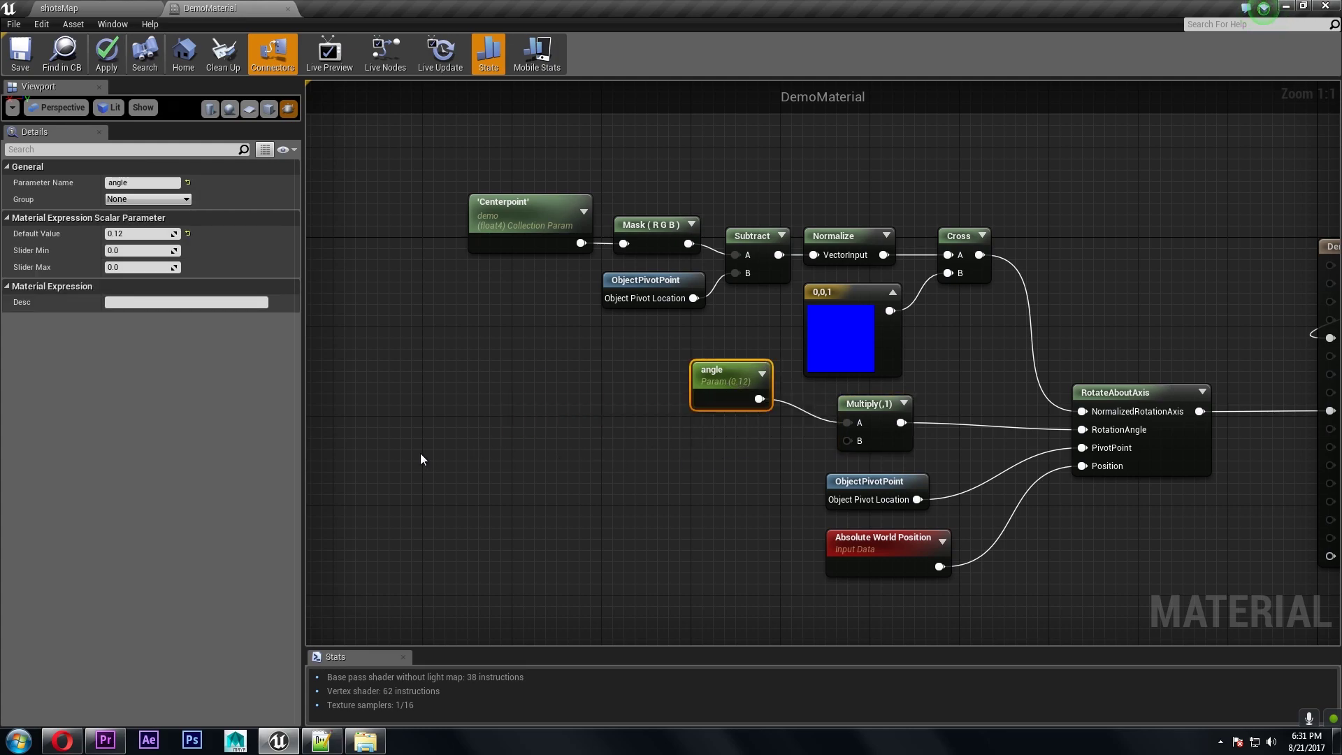
Step: Add a TexCoord node and connect it to a new ComponentMask that keeps only the G channel
click(447, 444)
click(439, 445)
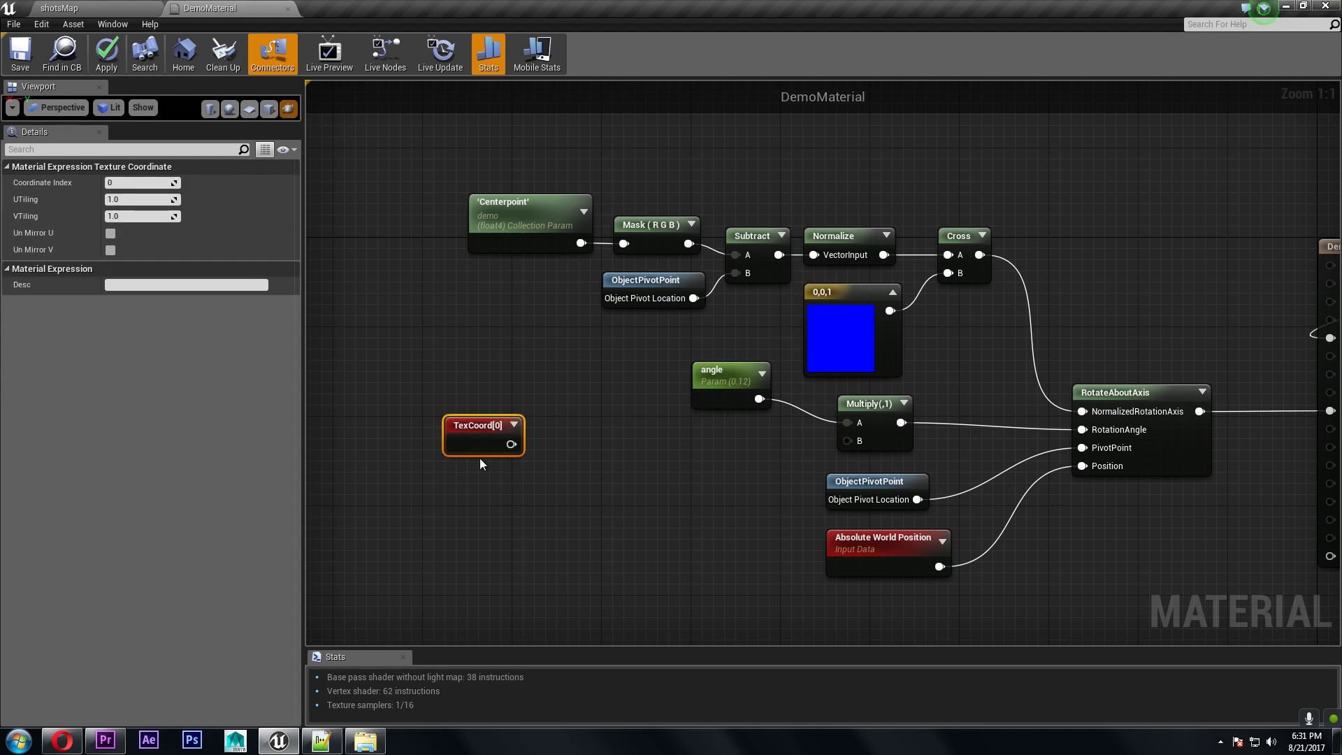
drag(501, 467, 566, 467)
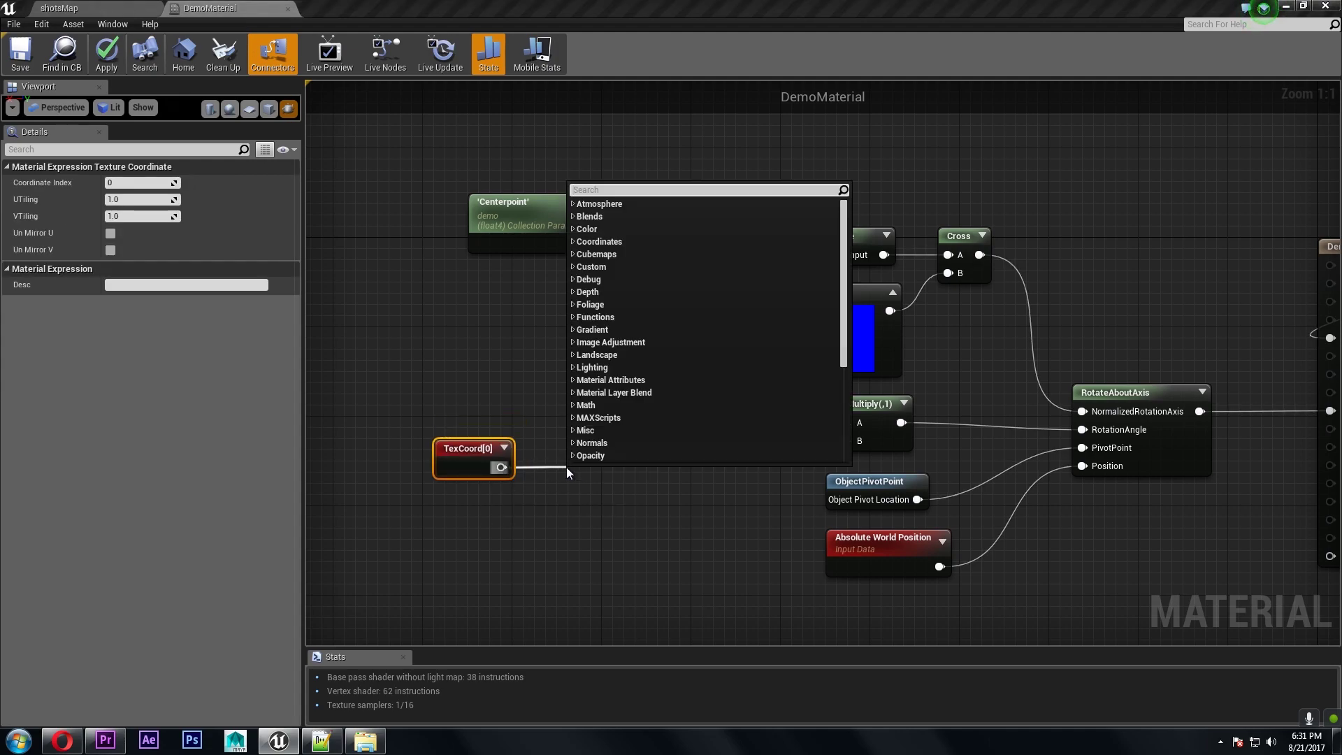
text(comp)
key(Return)
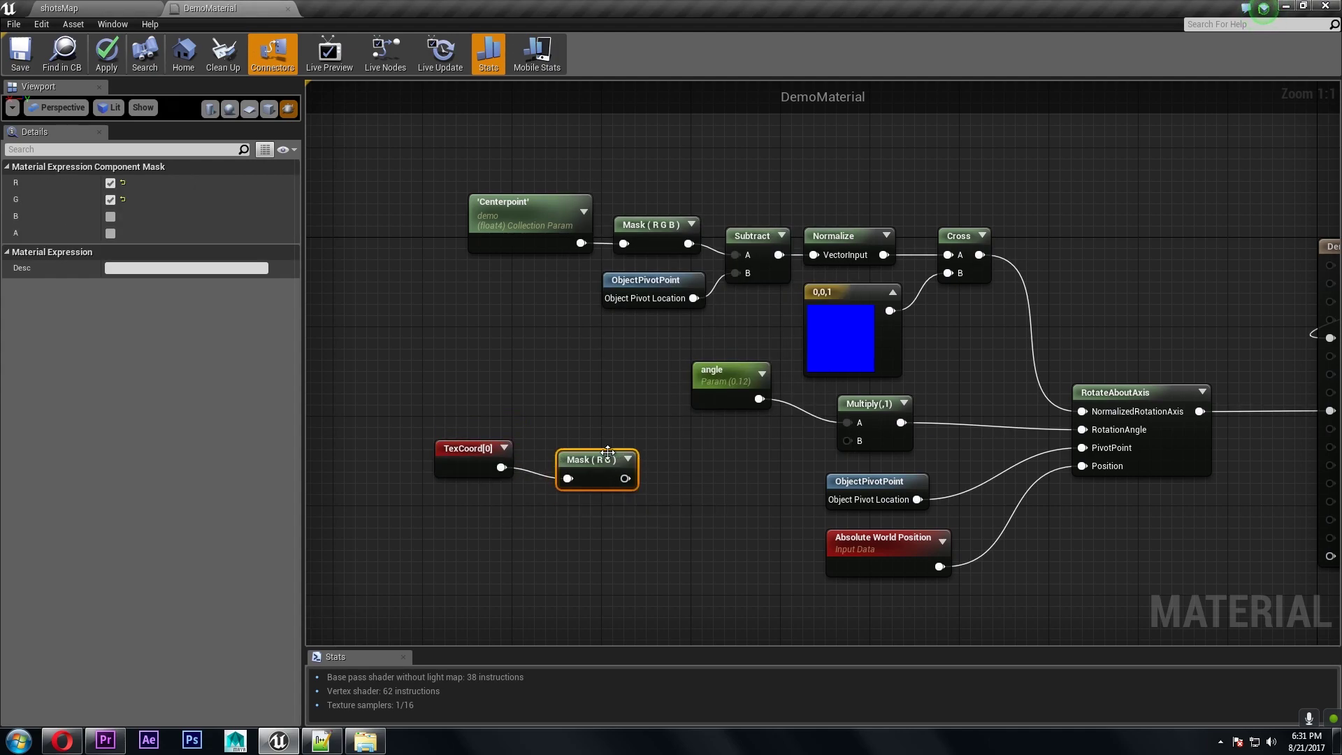
click(110, 182)
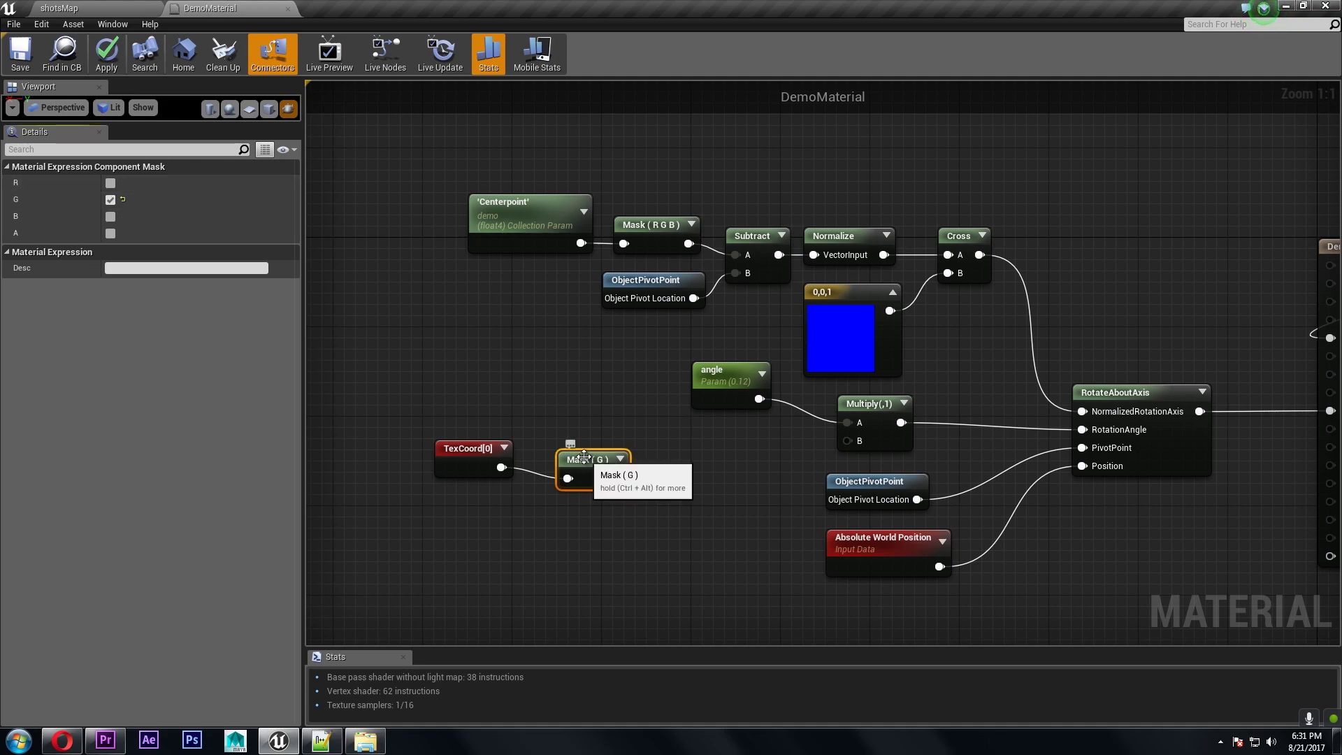
Step: Connect the G mask to Multiply's B input, line up TexCoord and the mask beside it, and apply the material
drag(595, 467, 848, 441)
ctrl+click(466, 452)
drag(466, 452, 622, 441)
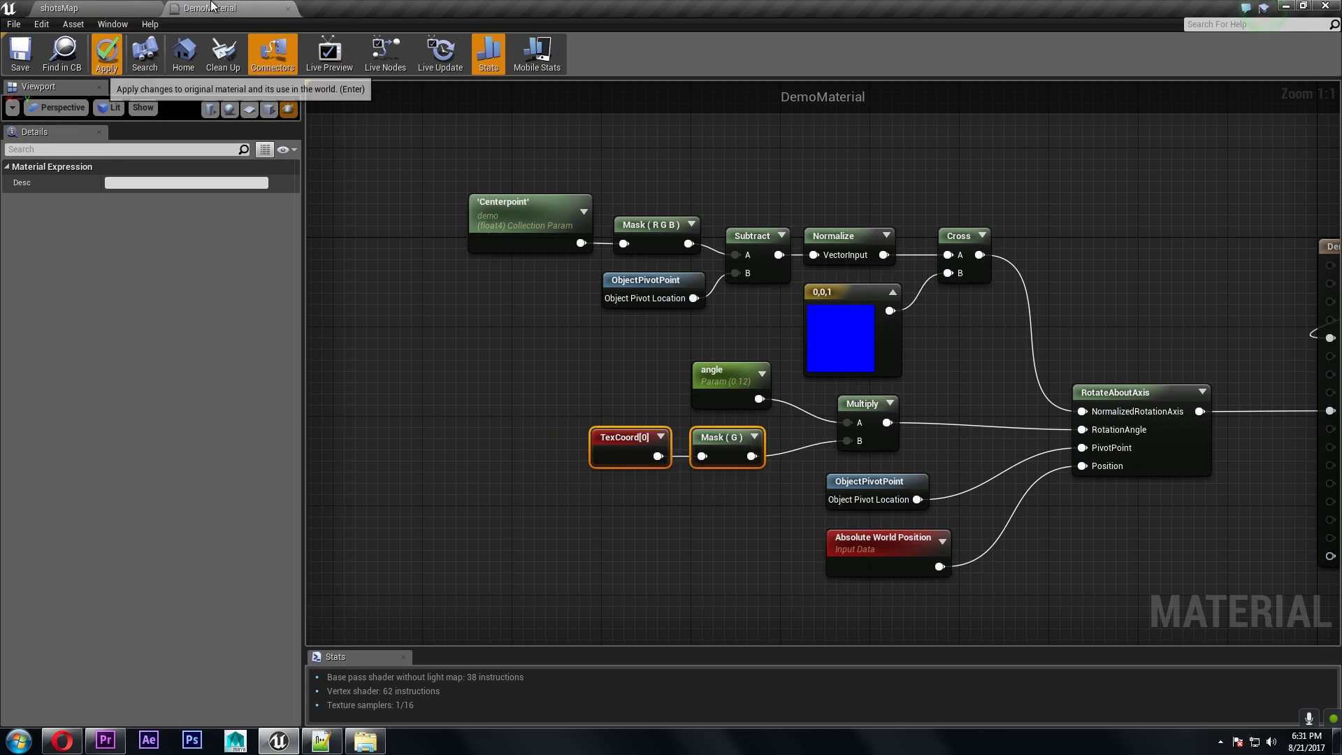
click(105, 53)
Step: Float the DemoMaterial editor beside the level viewport and set the angle parameter's default value to 0.1
drag(210, 7, 954, 201)
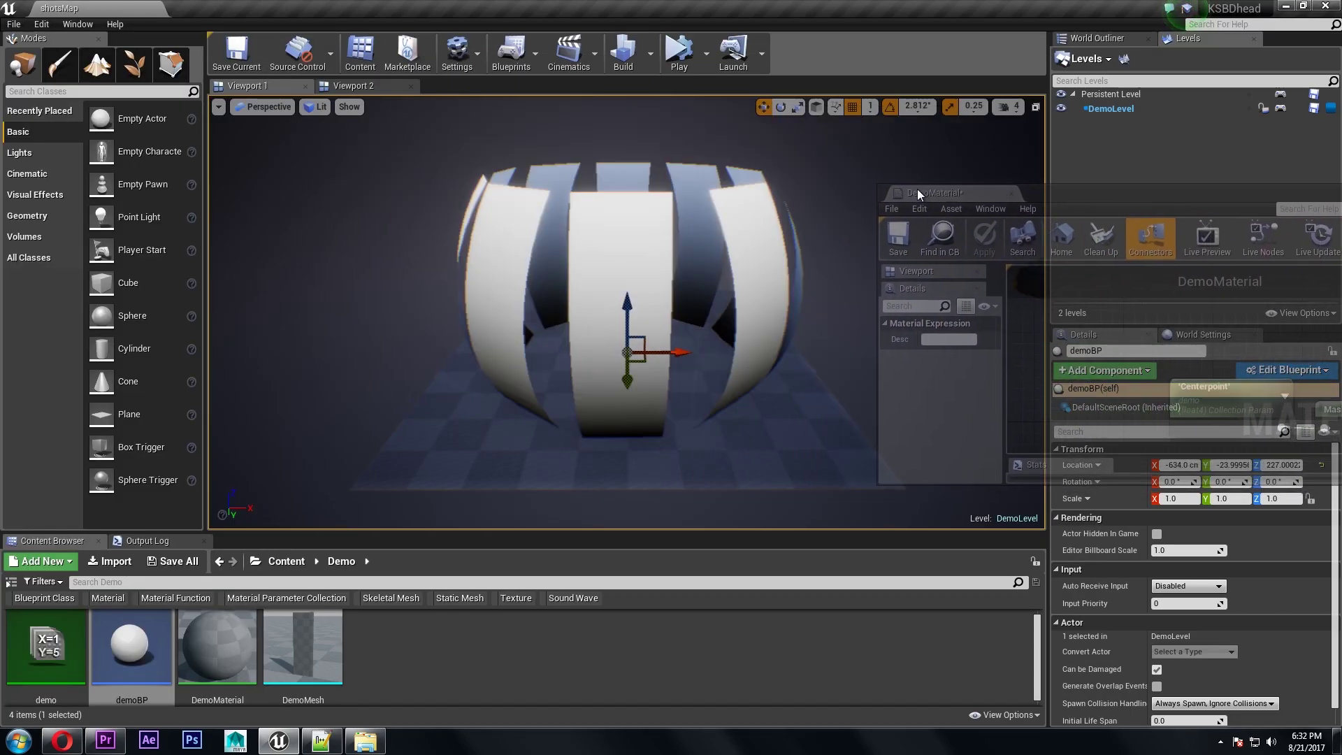
right_drag(1101, 385, 1017, 287)
scroll(1174, 377, up, 3)
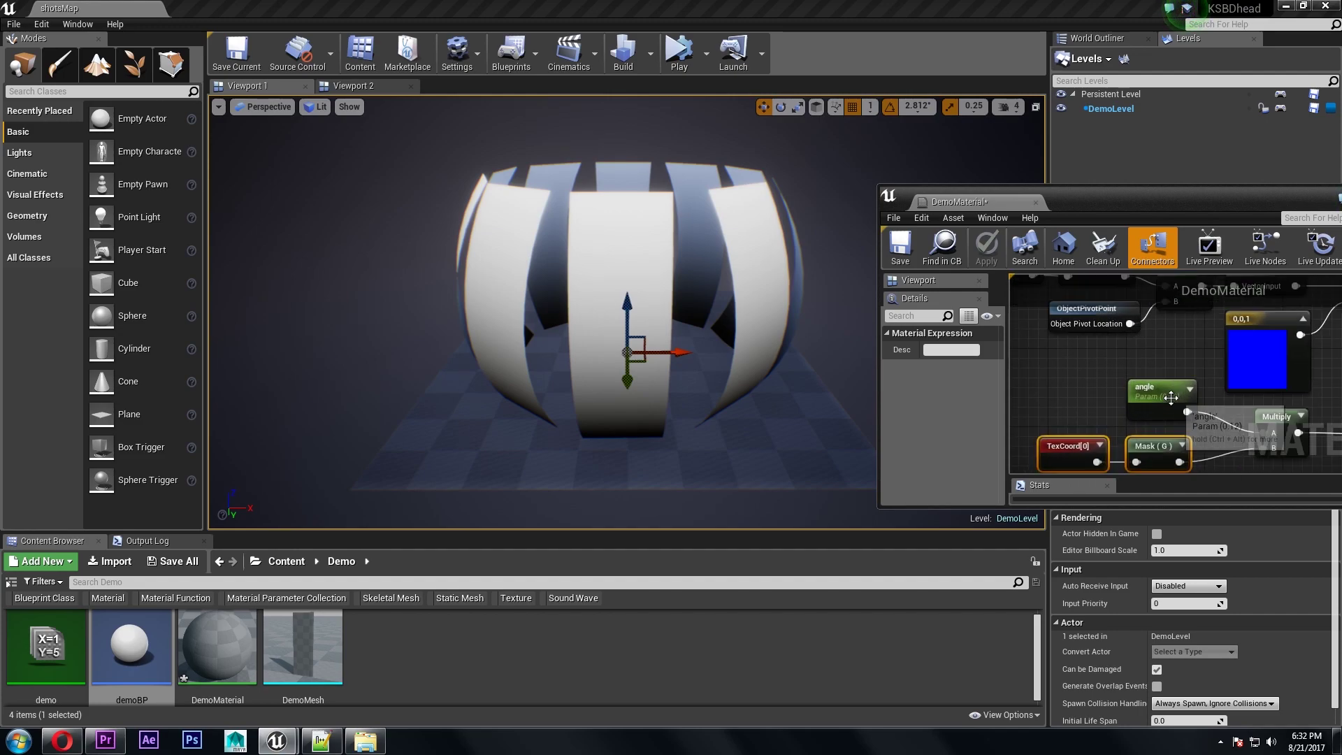
click(1167, 370)
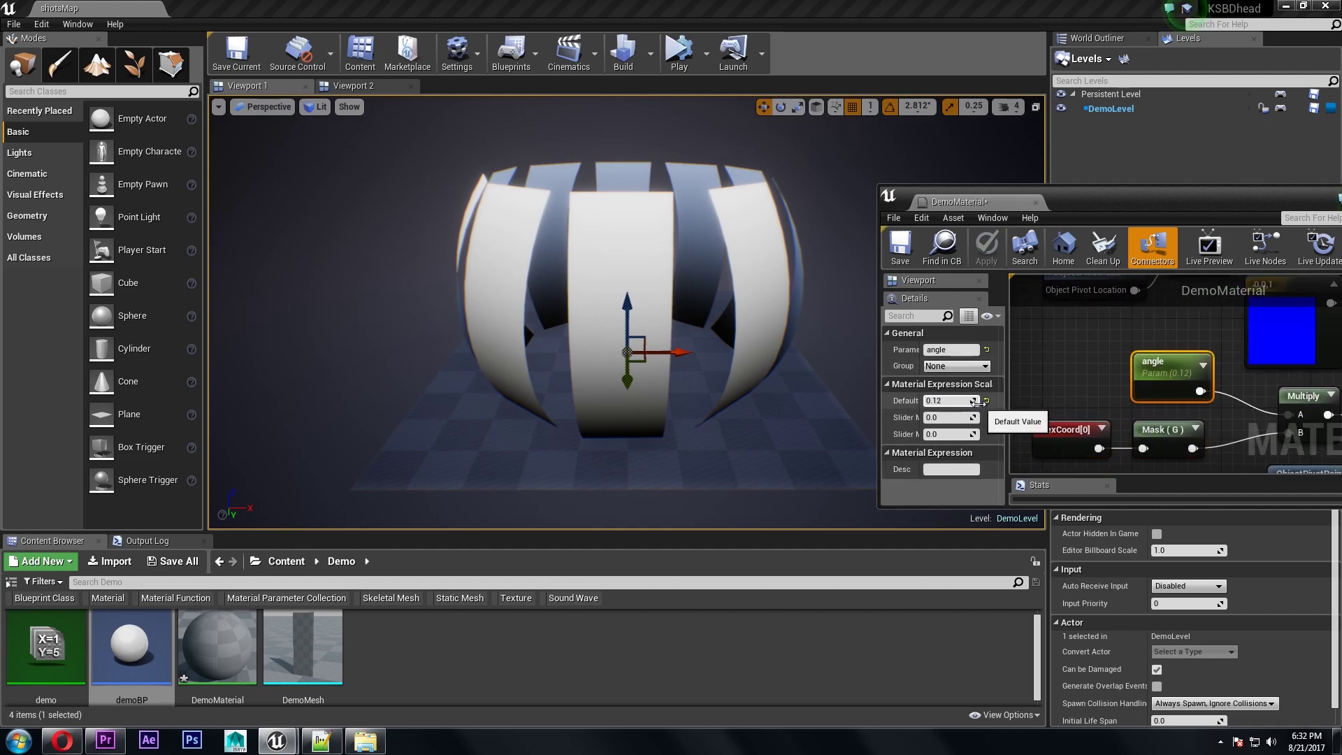
drag(936, 399, 930, 399)
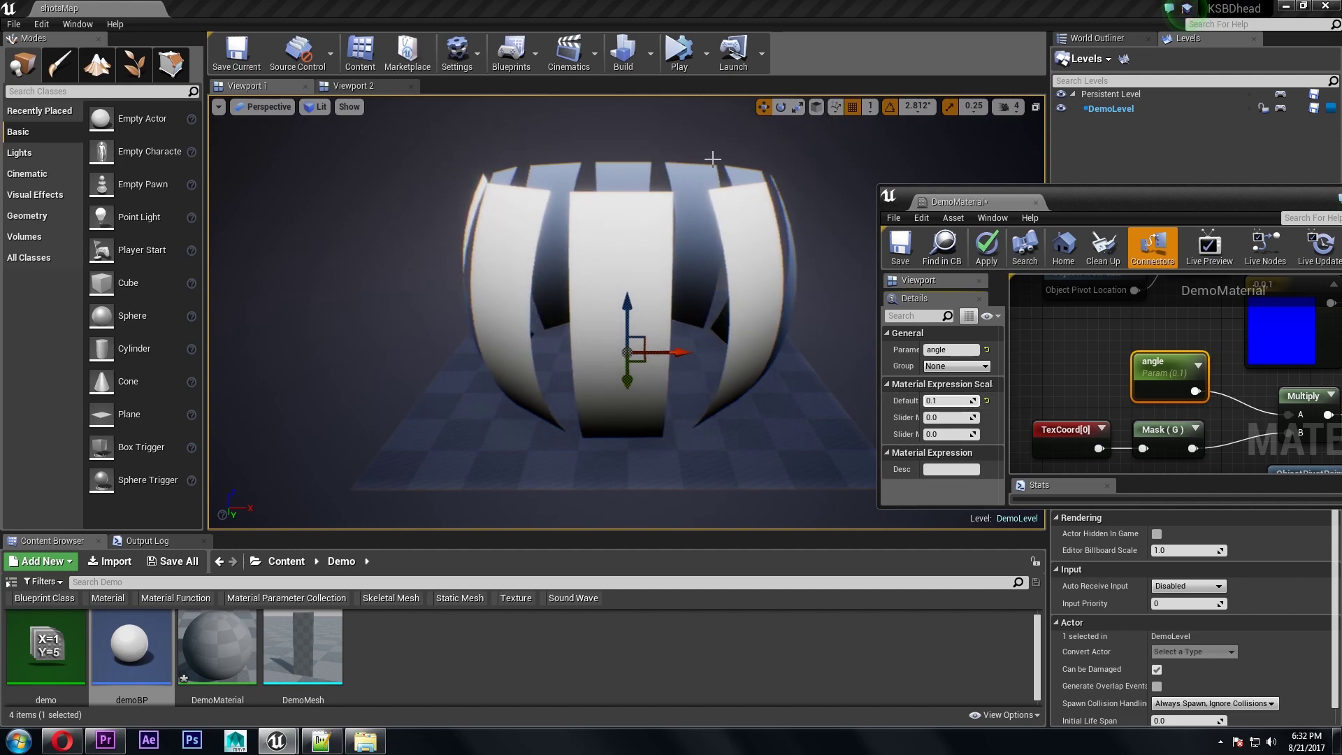
Step: Insert a 1-x node between the G mask and Multiply's B input, and apply the material
double_click(1010, 201)
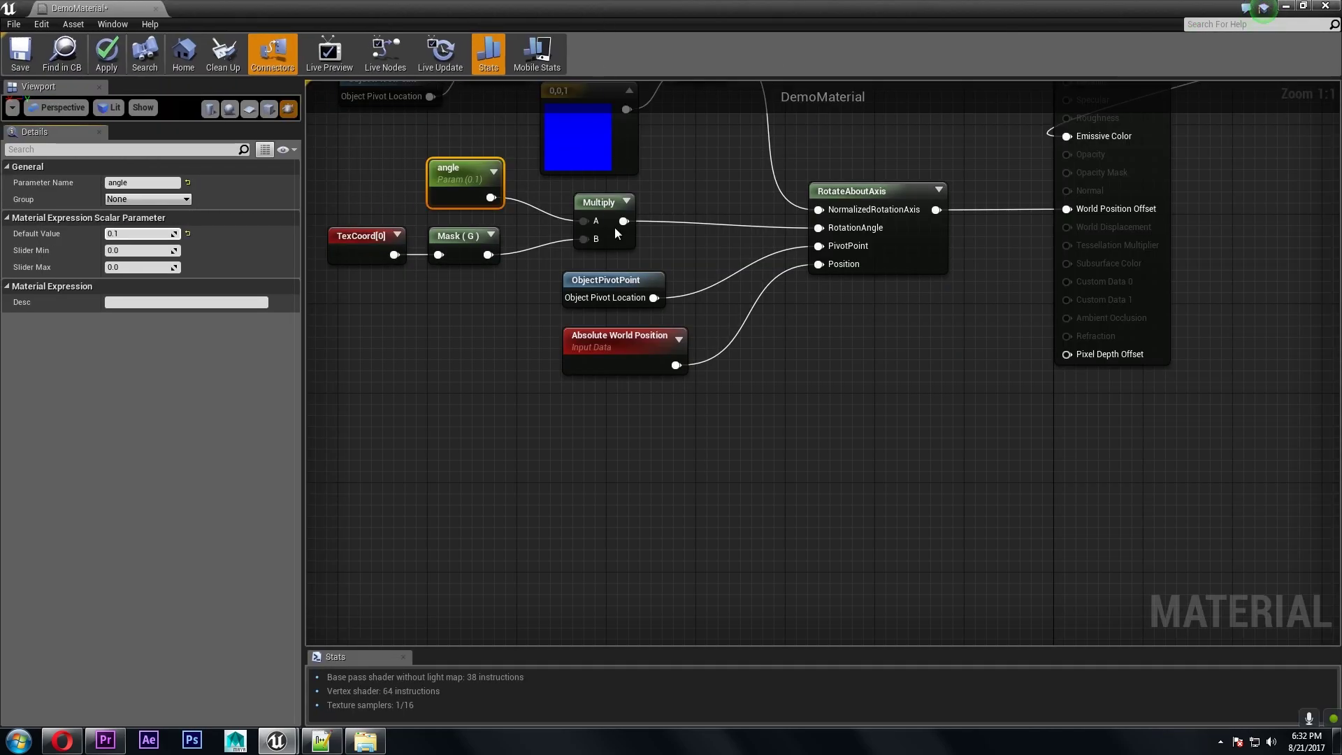
right_drag(374, 258, 630, 389)
drag(630, 388, 461, 389)
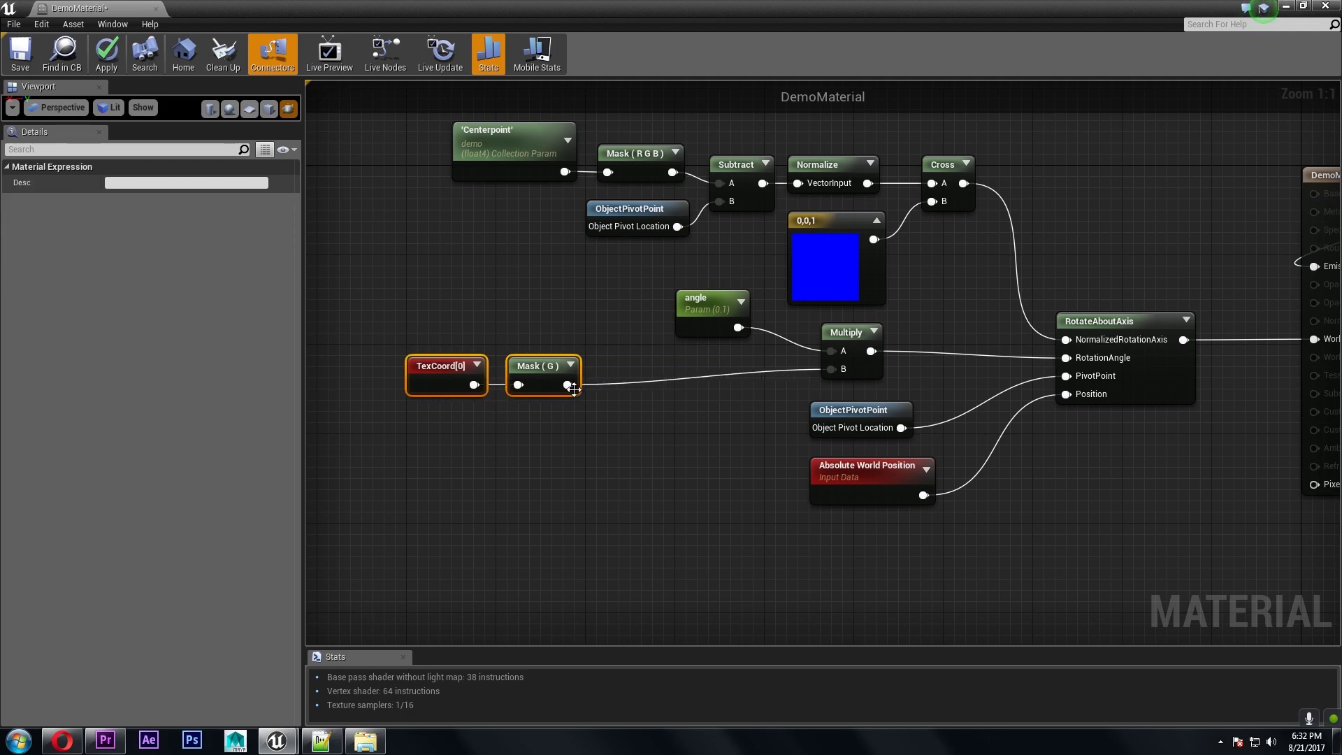
drag(568, 385, 623, 384)
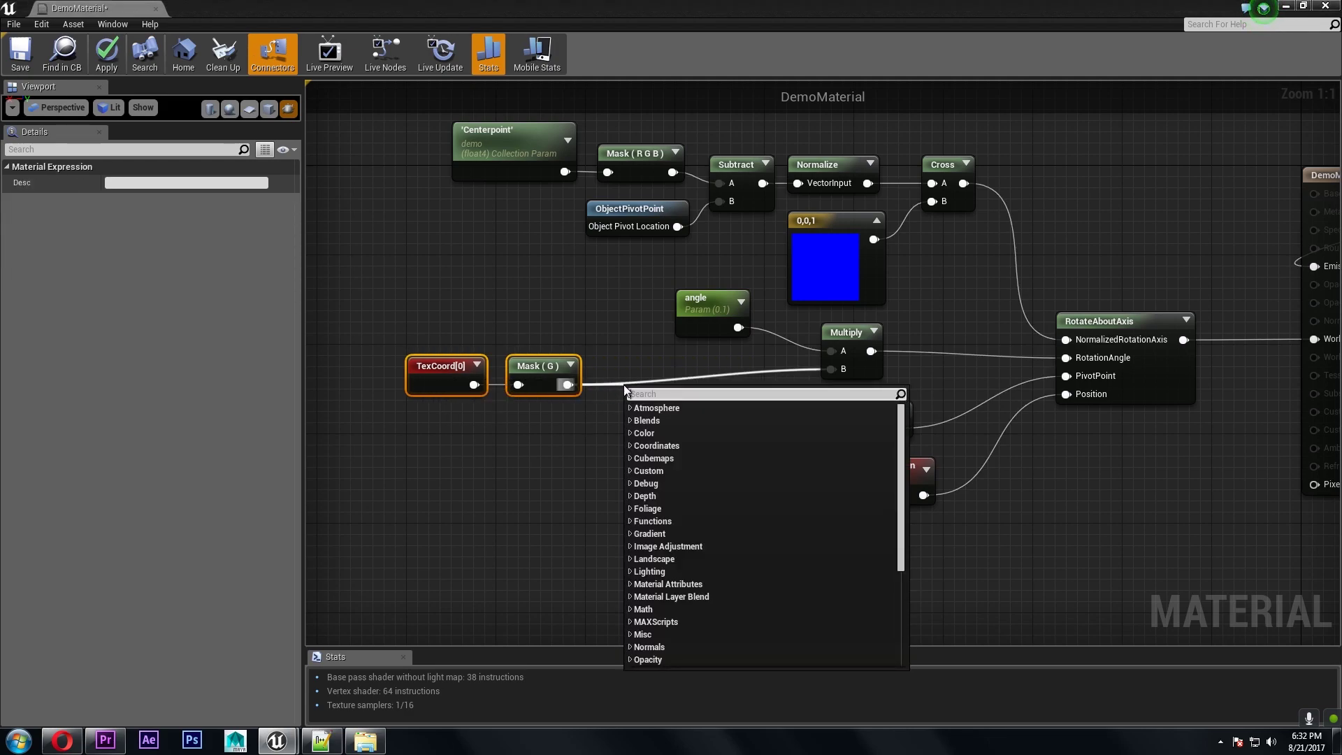
key(Escape)
click(624, 386)
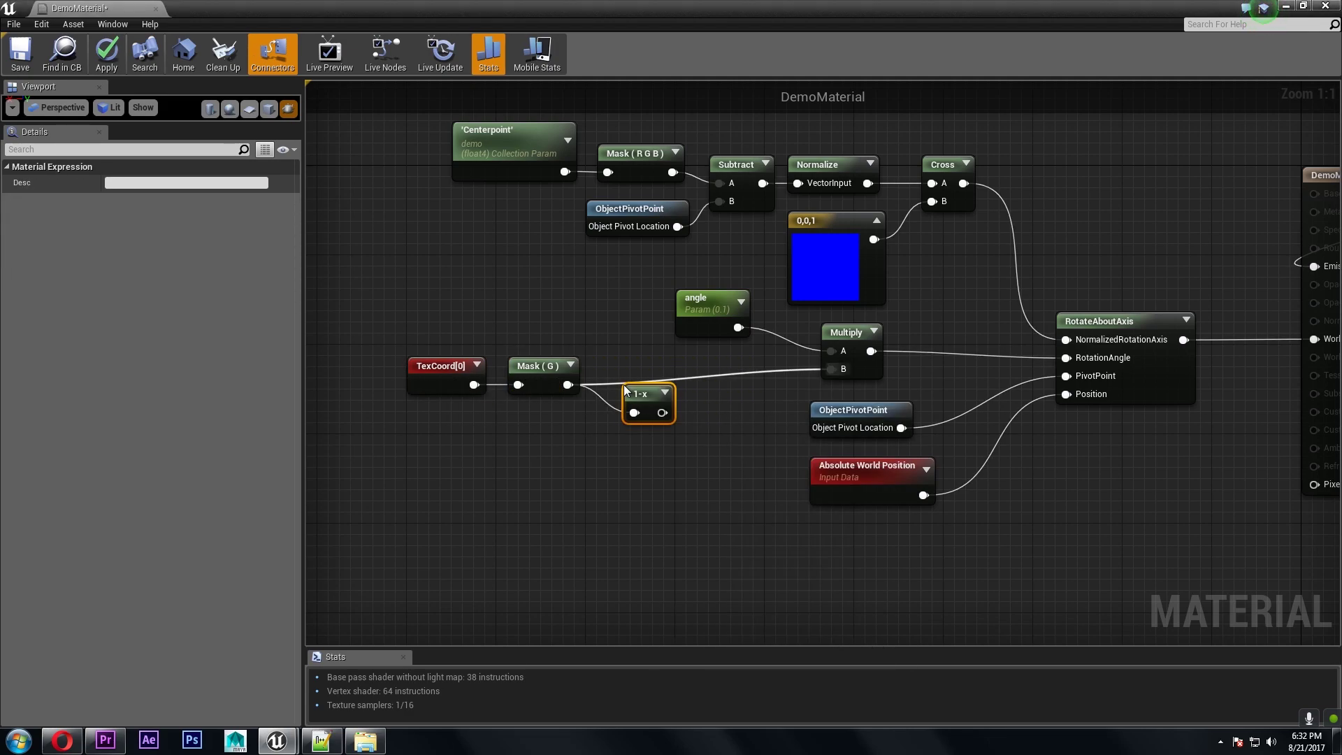
drag(663, 413, 831, 369)
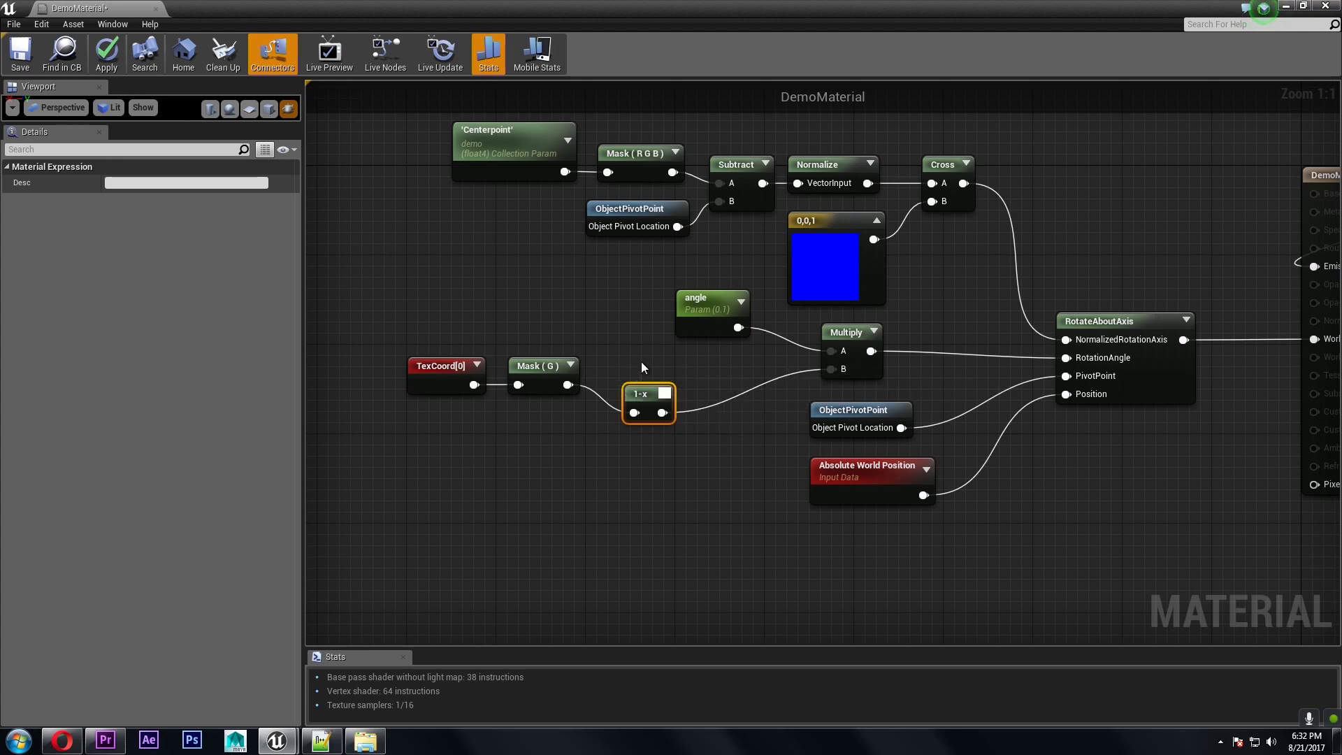
click(106, 53)
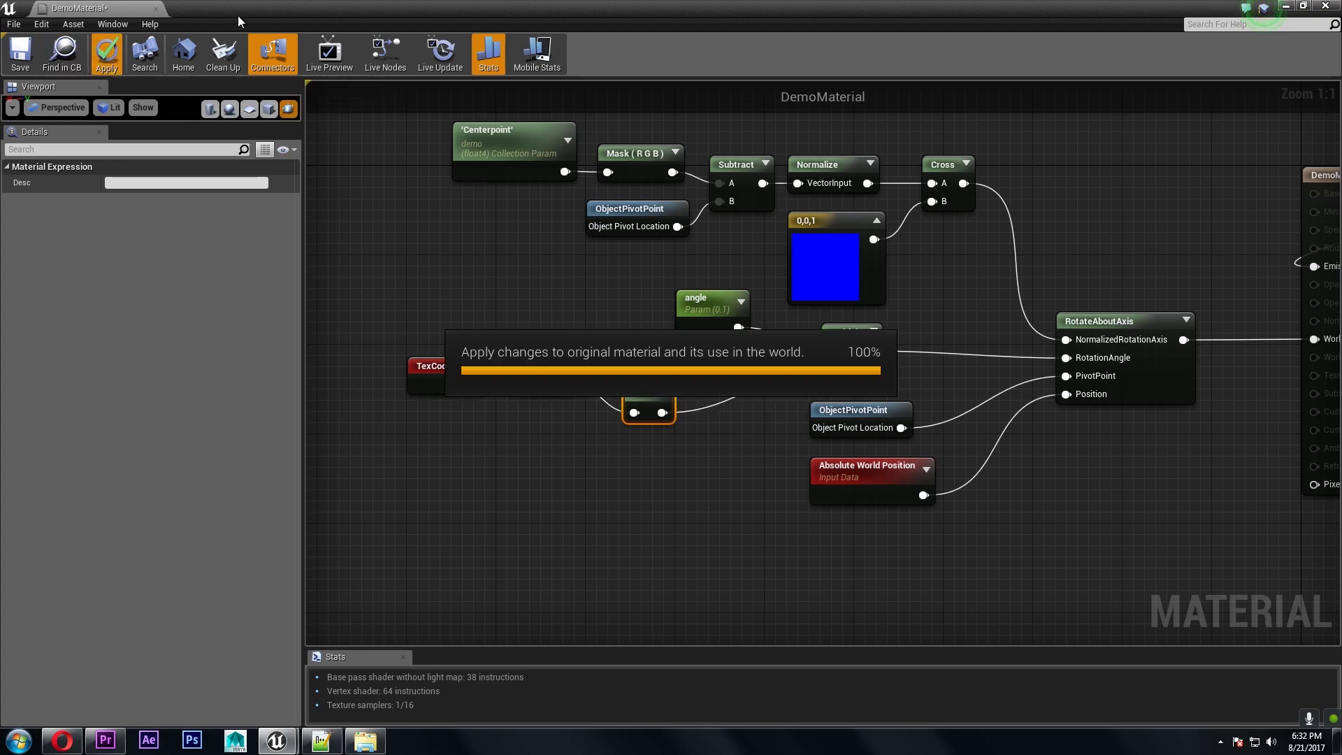
Step: Float the DemoMaterial editor beside the level viewport and set the angle parameter's default value to 0.05
drag(236, 12, 1090, 230)
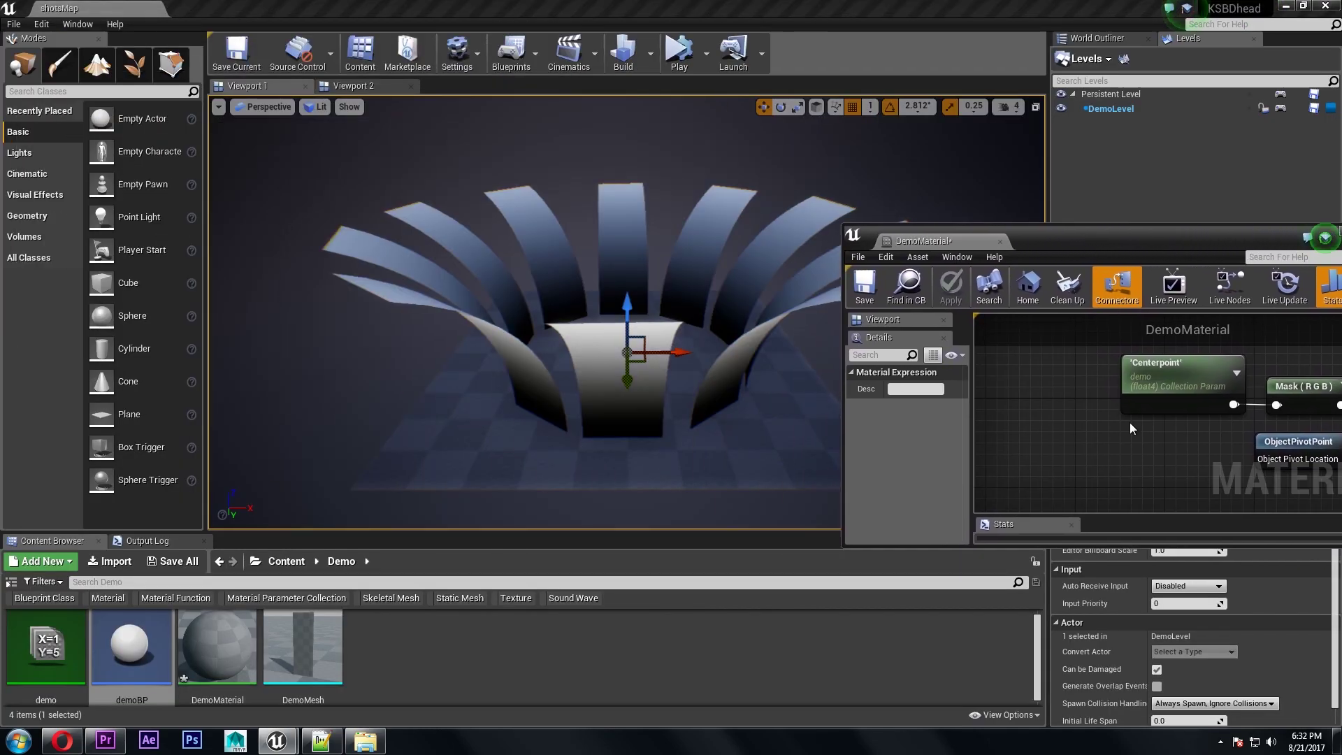
right_drag(1083, 427, 961, 362)
click(1147, 423)
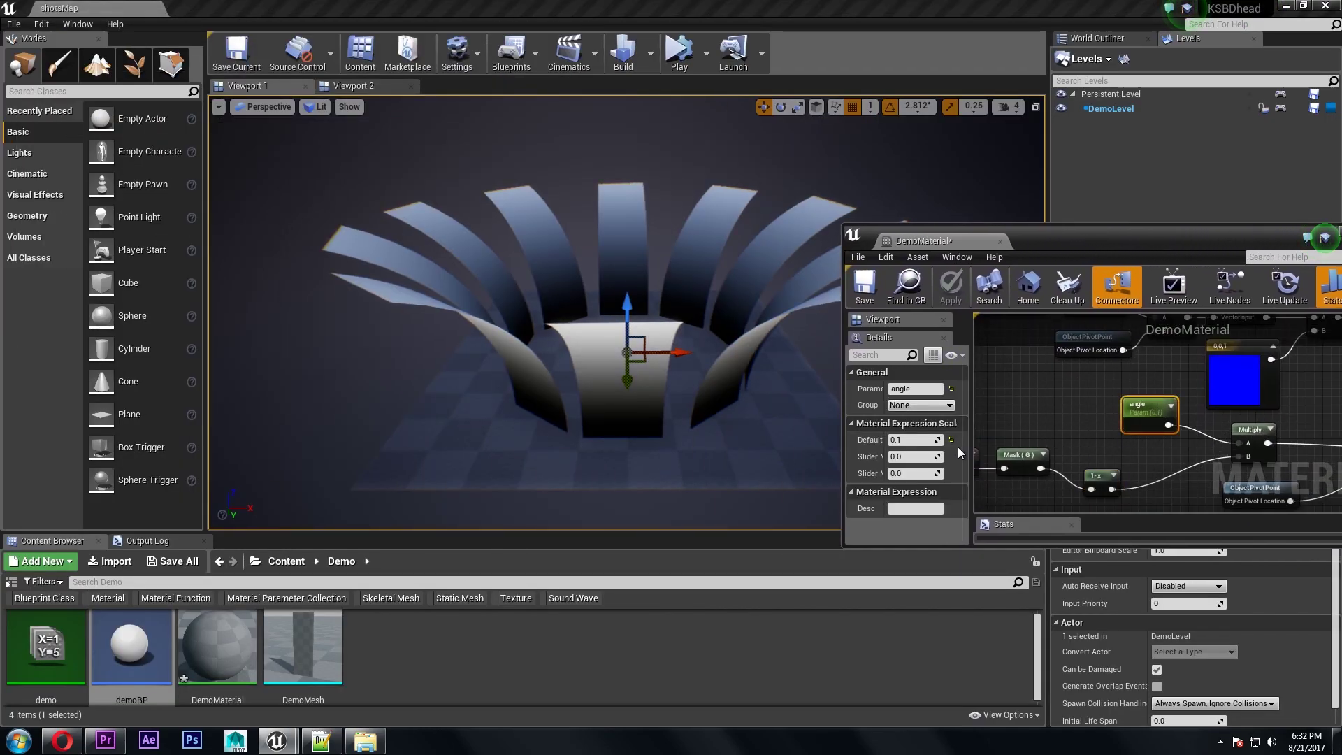
drag(912, 439, 945, 439)
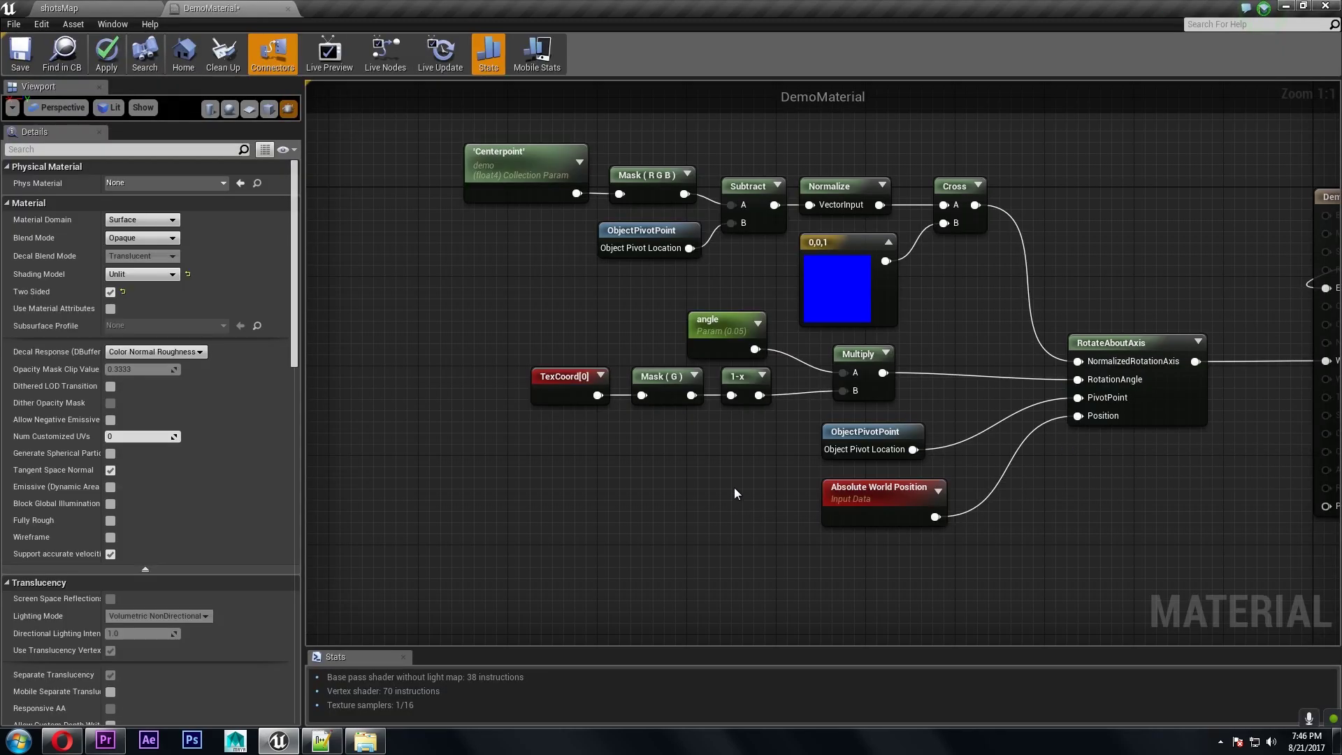
Step: Combine the 1-x output with a Time node in a new Add node, and feed the sum into a Sine node
drag(758, 396, 673, 461)
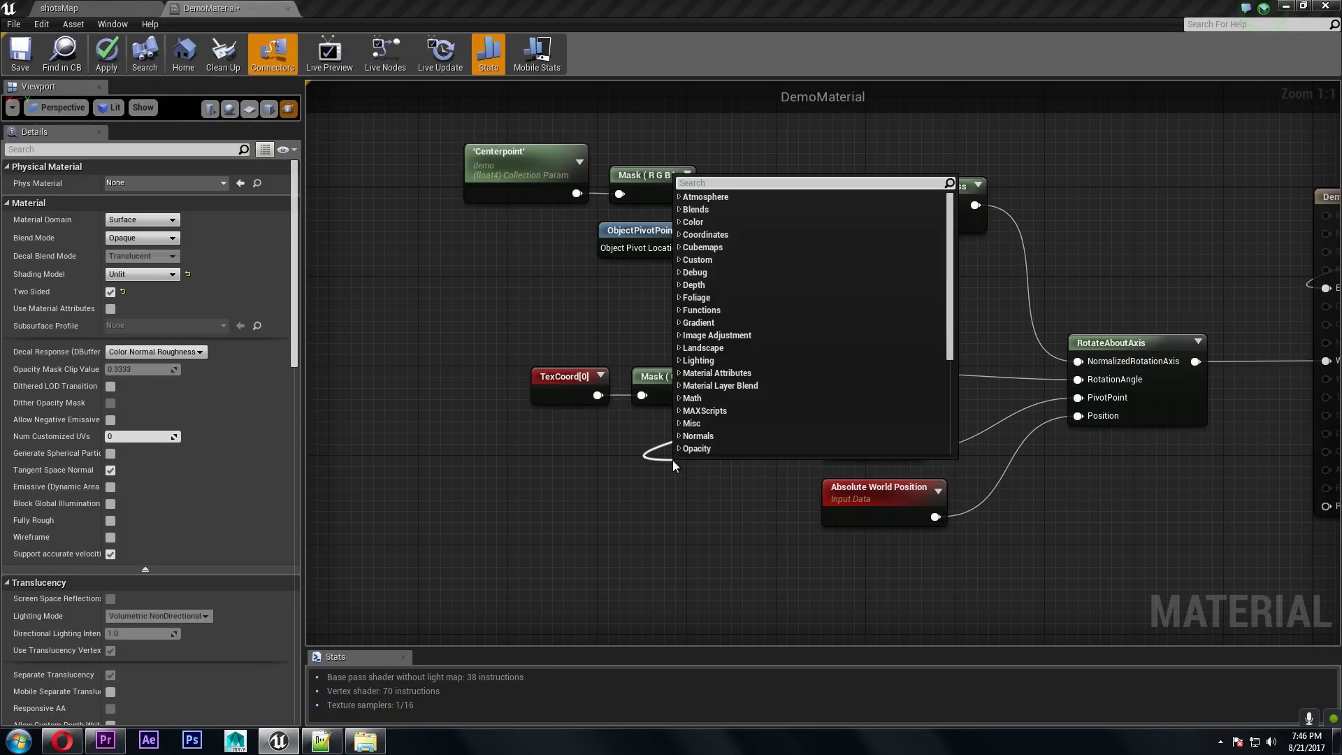
click(672, 460)
right_click(498, 510)
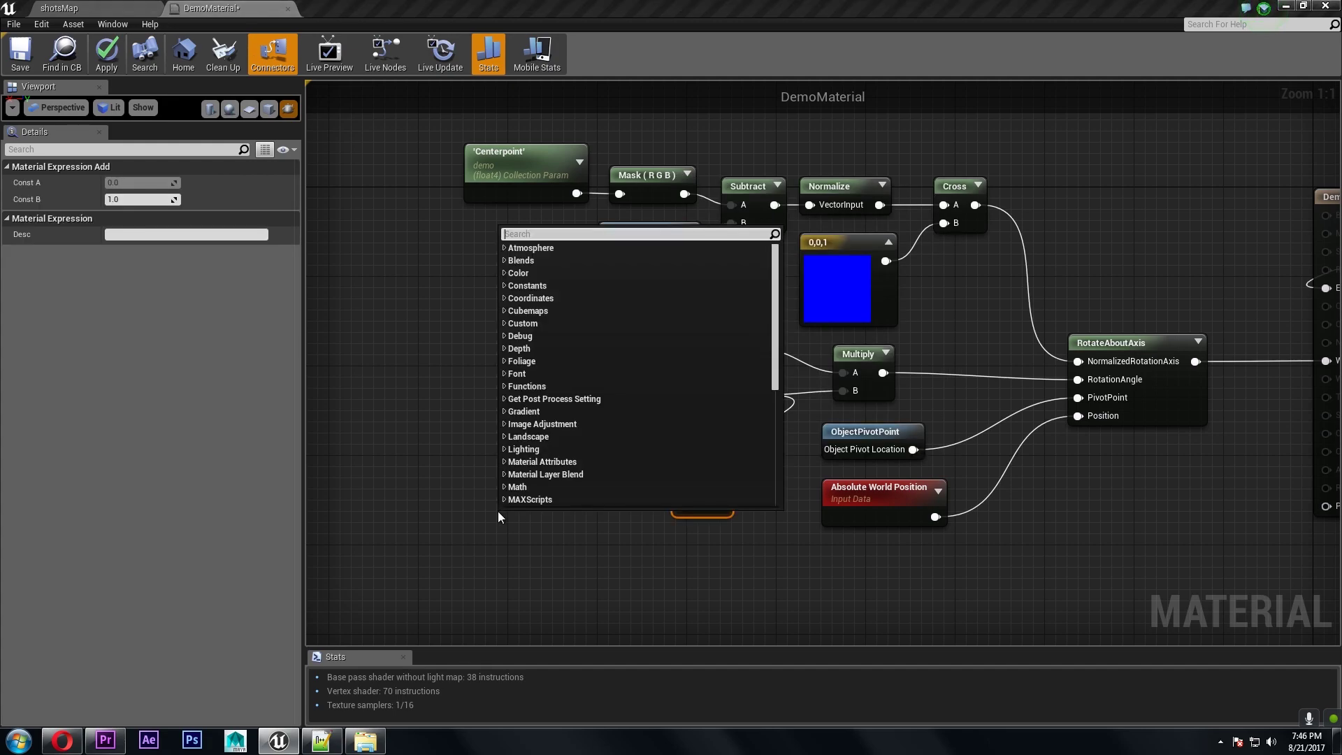
key(Escape)
click(497, 510)
drag(556, 549, 690, 530)
text(sine)
key(Return)
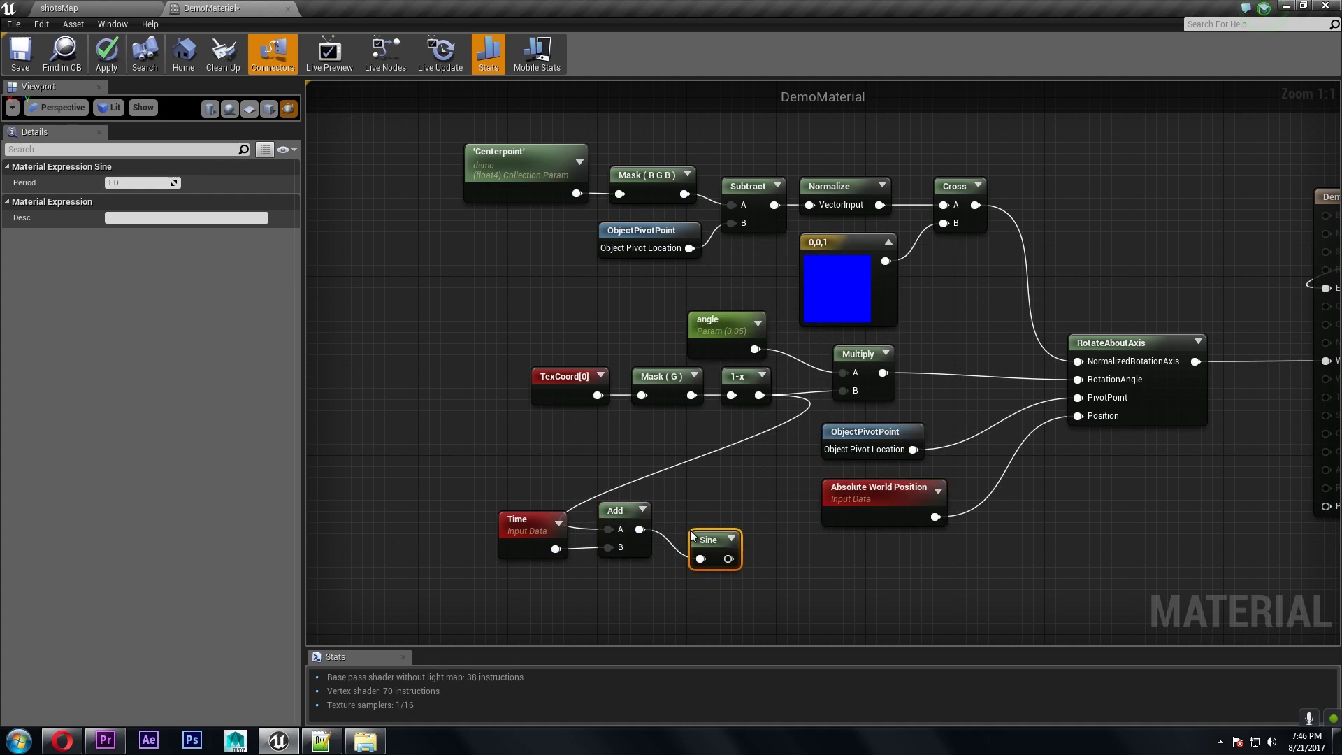
Step: Connect Sine to Multiply's B input, set its period to 2.0, and apply the material to preview the motion in the level
drag(728, 559, 844, 390)
click(111, 50)
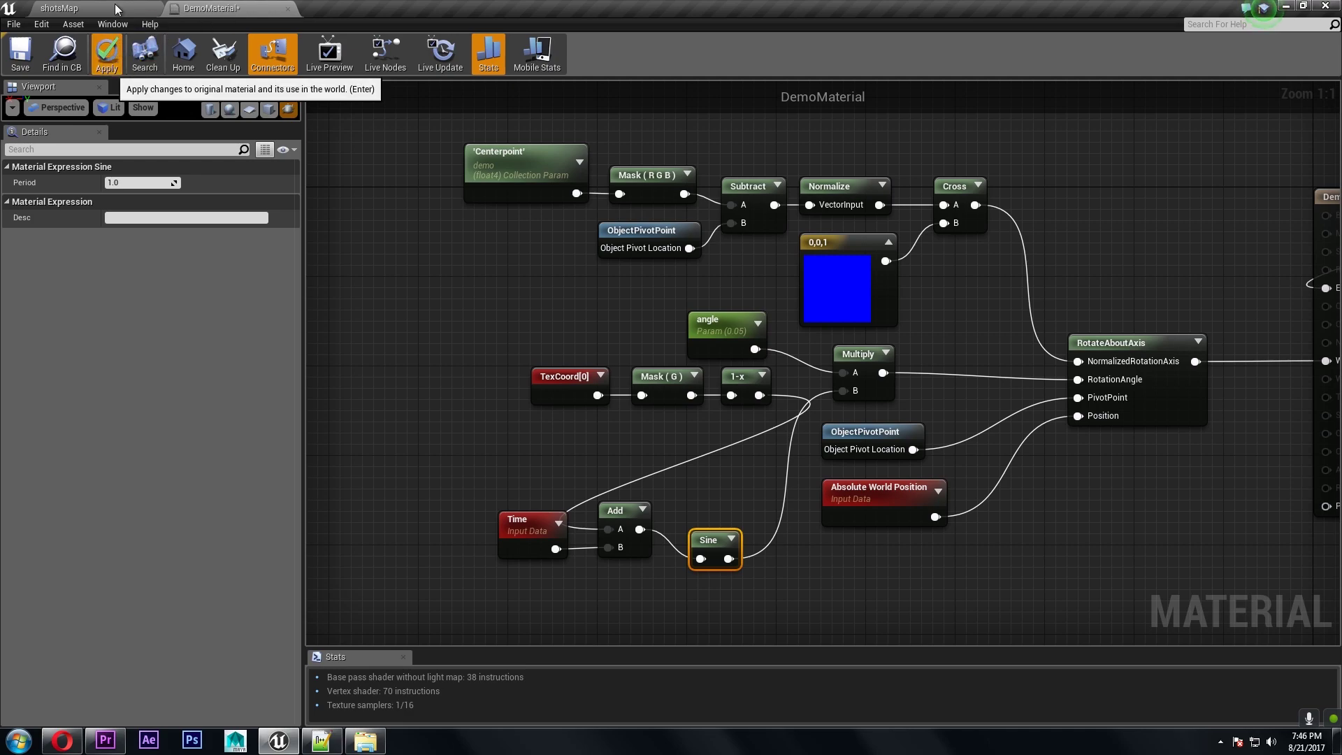
click(115, 5)
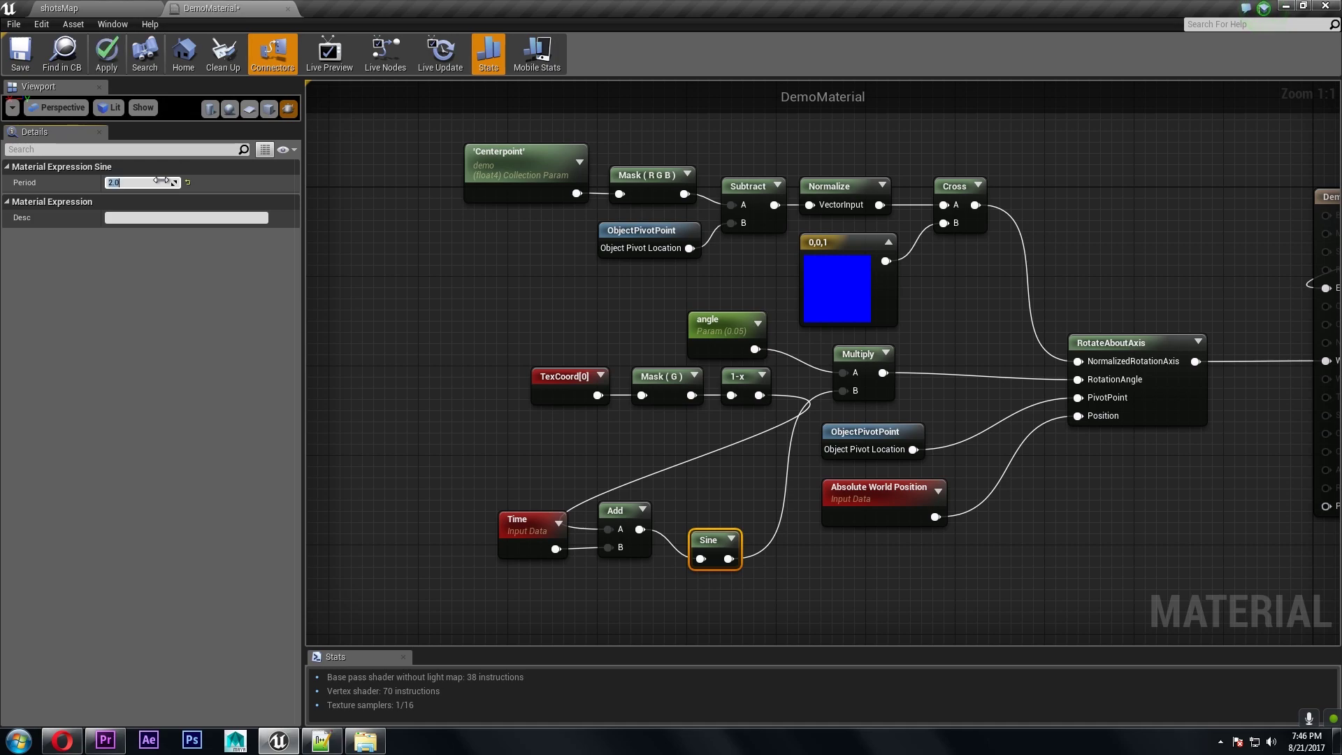
click(106, 53)
click(109, 7)
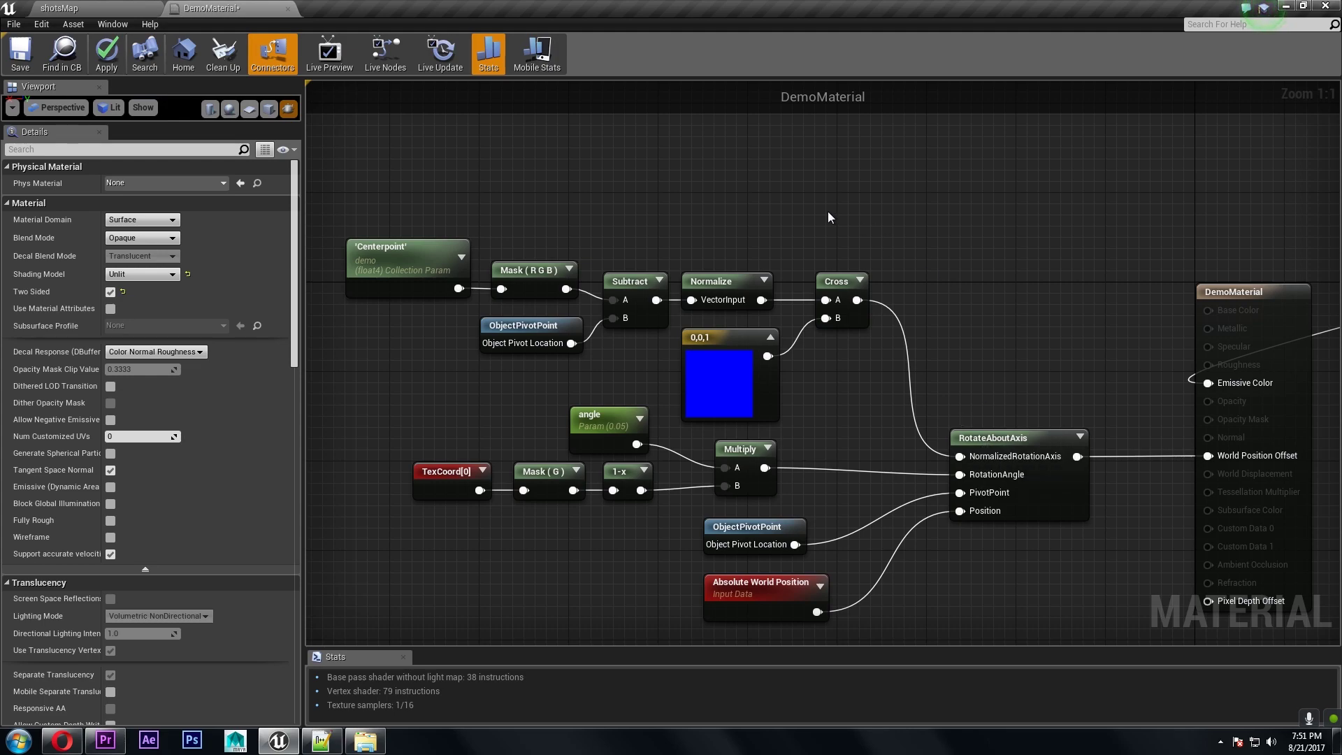
Step: Add a Time node above the graph and feed it into both a new Sine node and a new Cosine node
right_click(698, 152)
text(time)
key(Return)
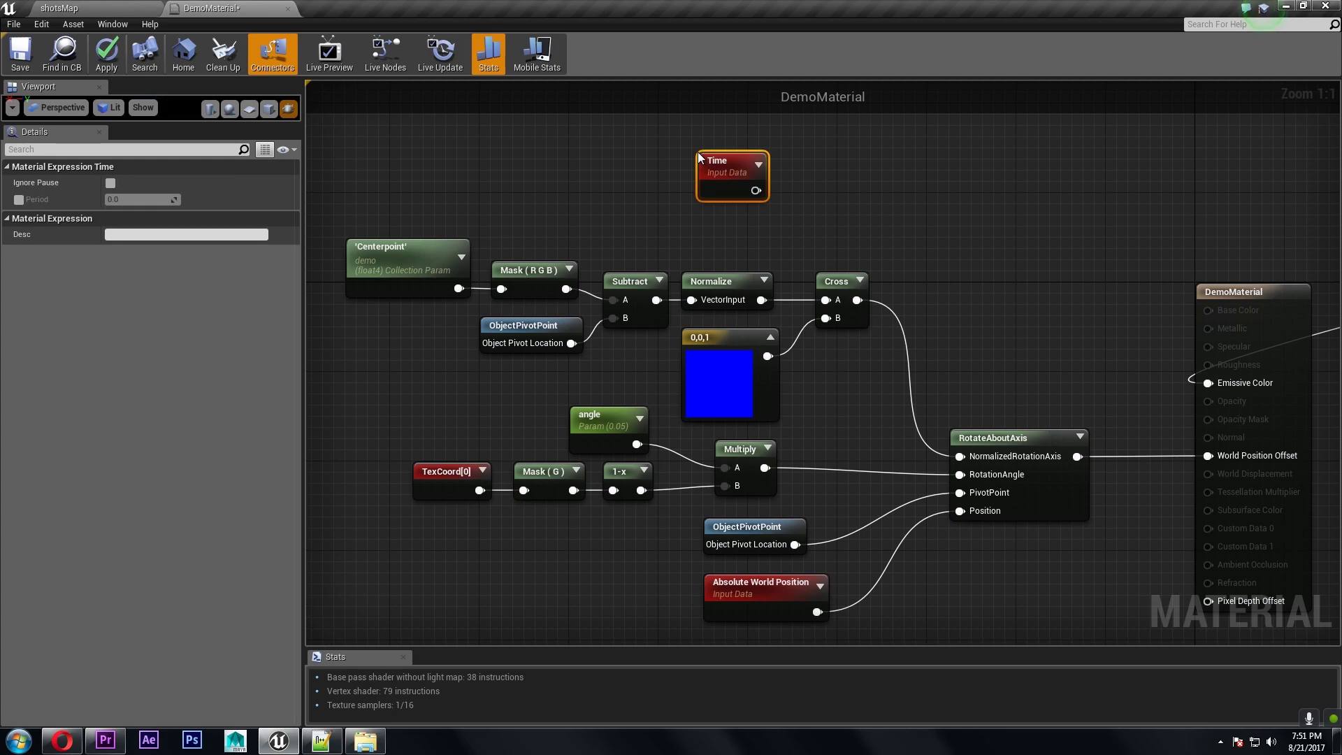
drag(727, 166, 763, 154)
text(sine)
key(Return)
drag(705, 199, 737, 208)
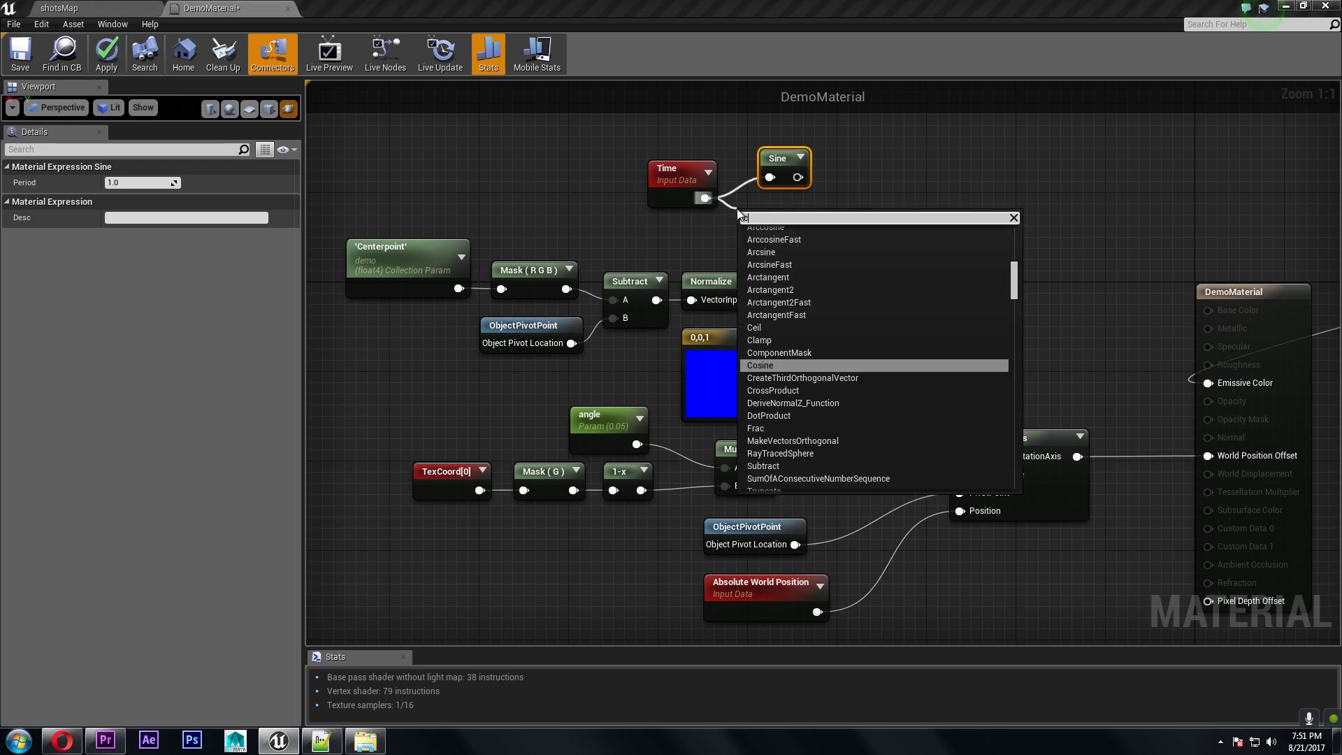
key(Escape)
Step: Append Sine and Cosine into one vector, connect it to RotateAboutAxis's NormalizedRotationAxis input, and inspect the meshes in the level
drag(754, 220, 847, 178)
text(append)
key(Return)
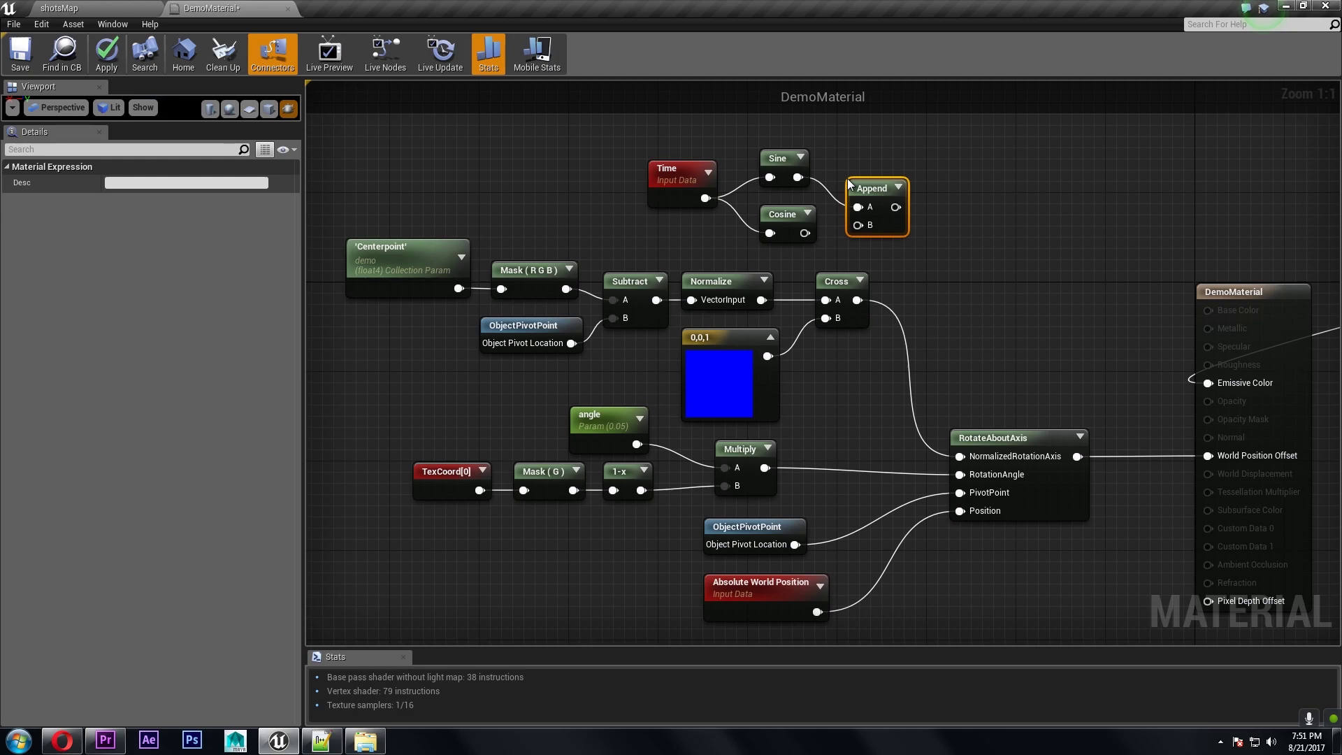
drag(805, 234, 976, 463)
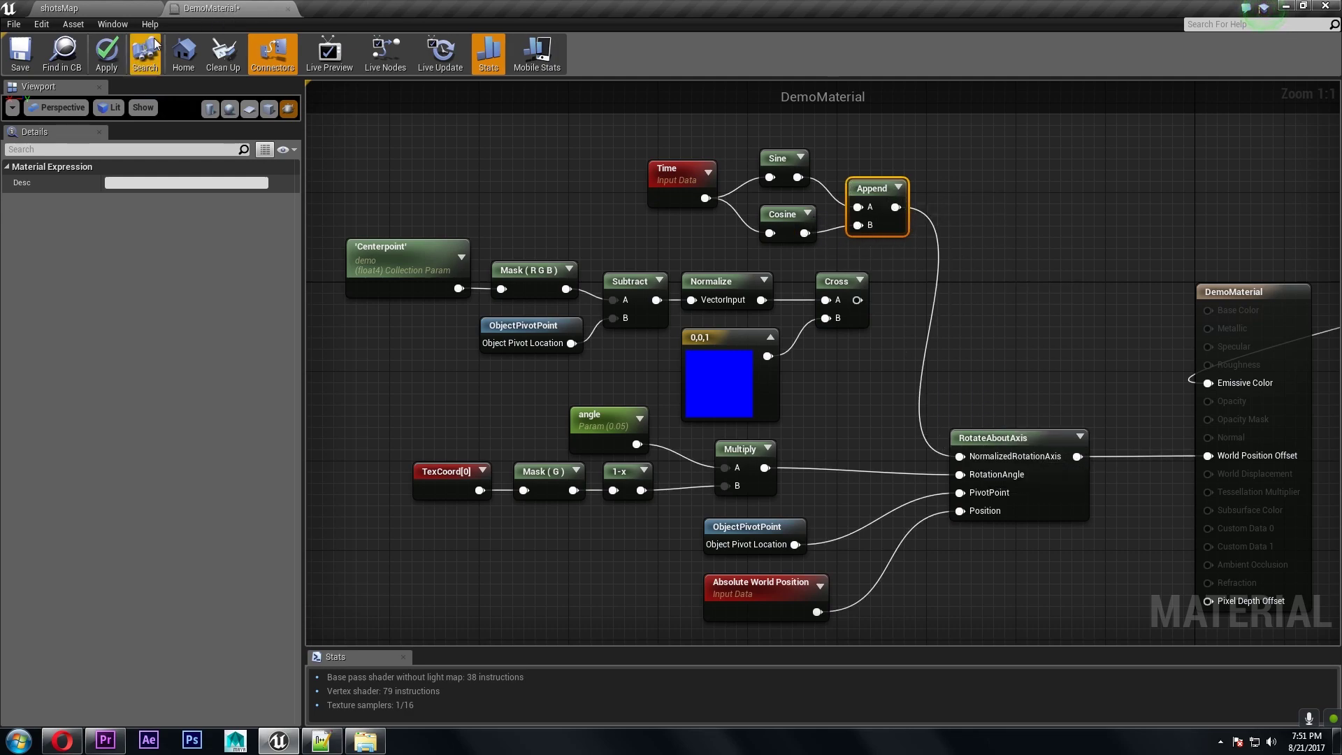
click(117, 5)
alt+drag(762, 420, 823, 299)
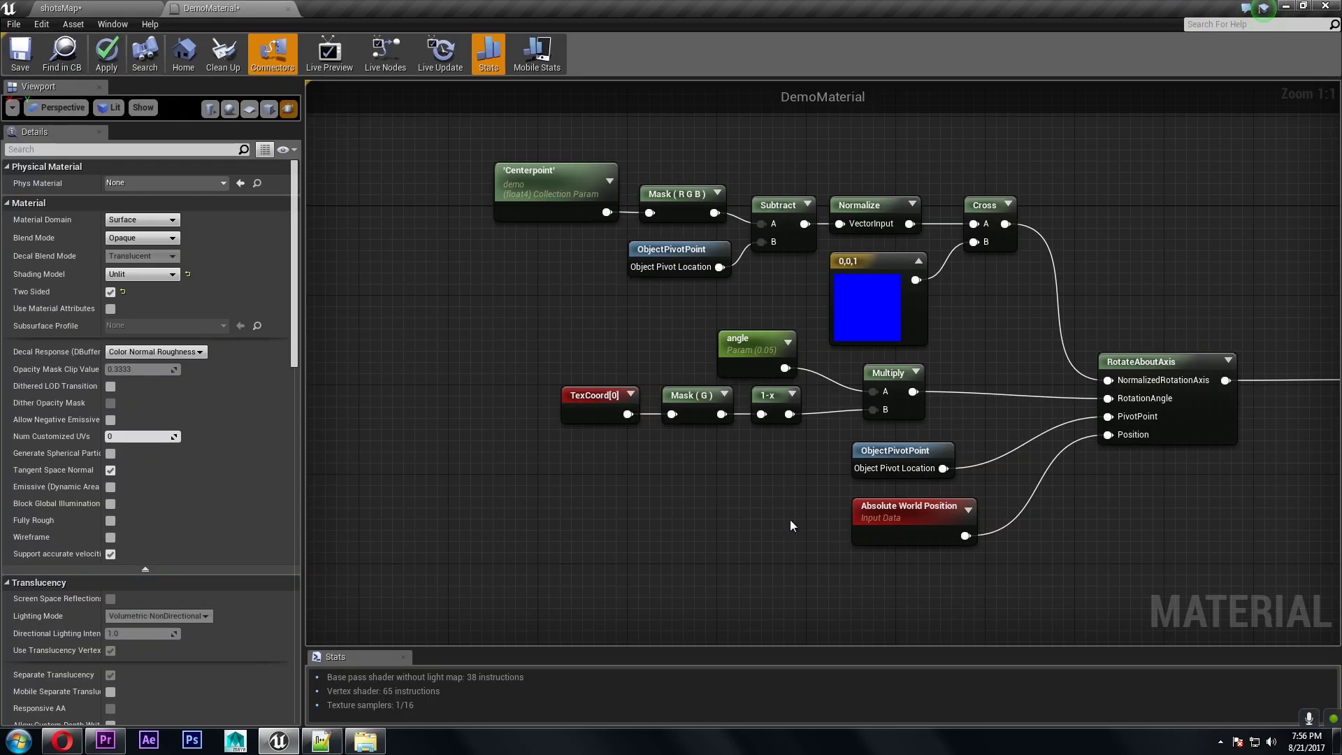
drag(791, 463, 608, 434)
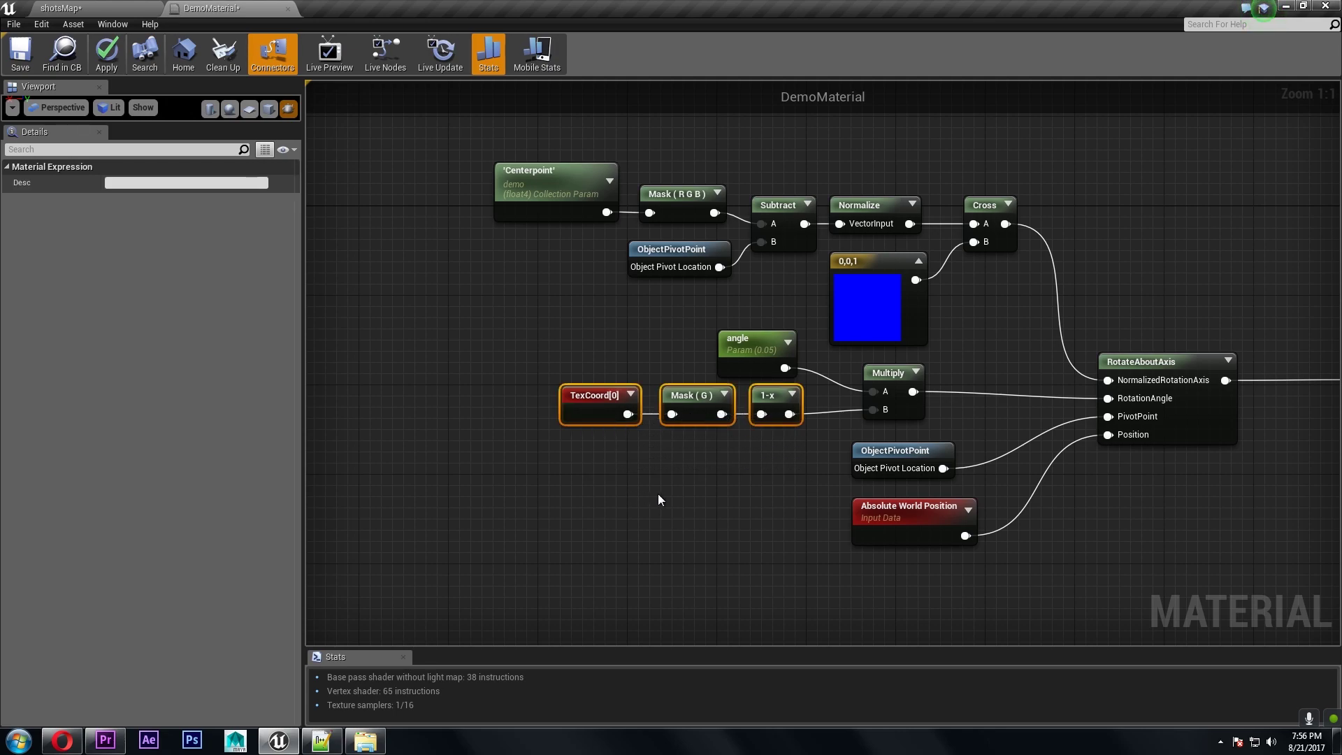
click(649, 501)
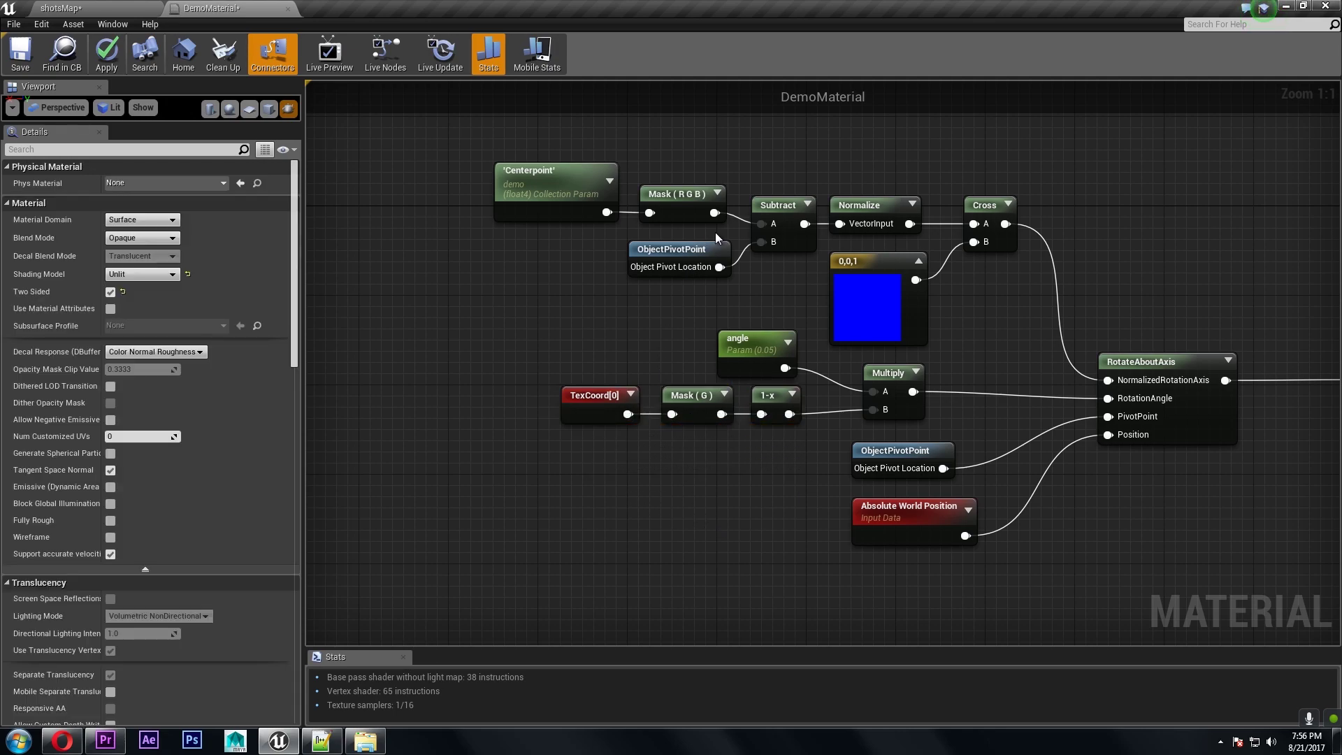
Step: Add a SphereMask node with the Centerpoint RGB mask feeding input A and Absolute World Position feeding input B
drag(715, 213, 514, 472)
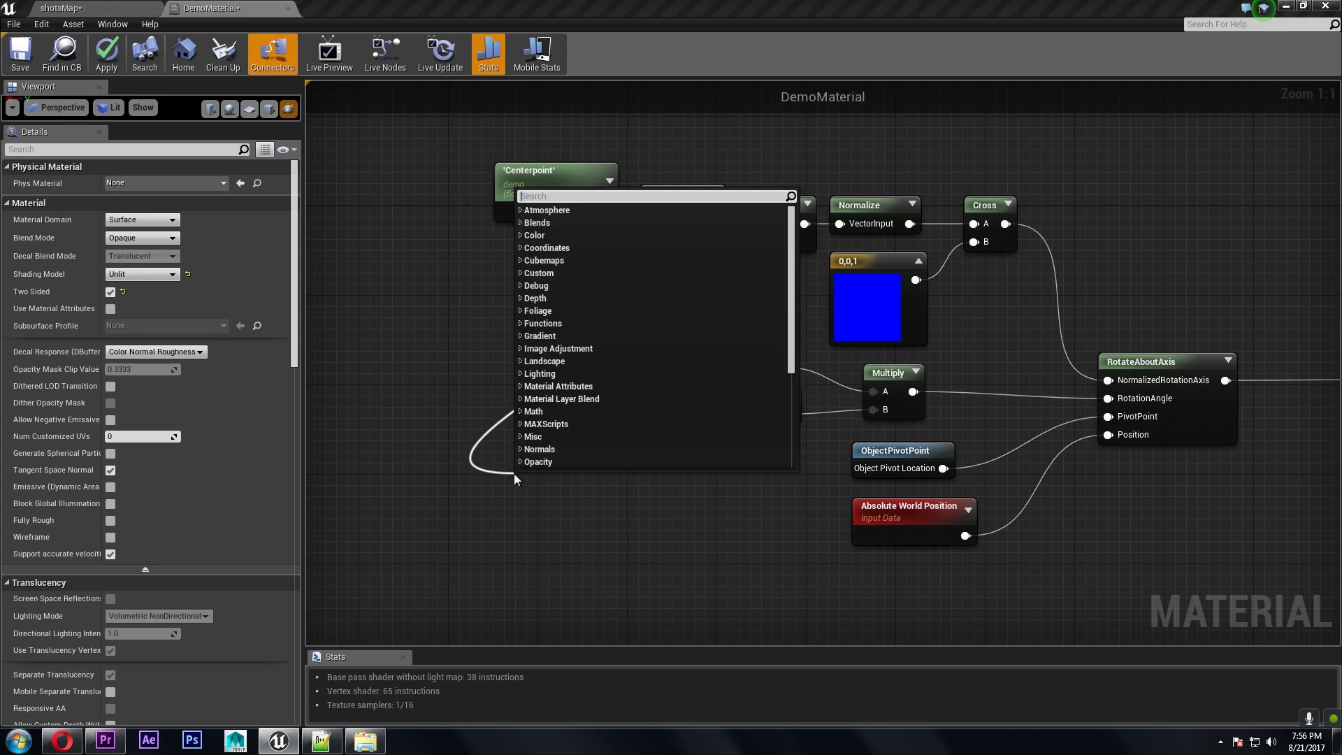
text(sphere)
key(Return)
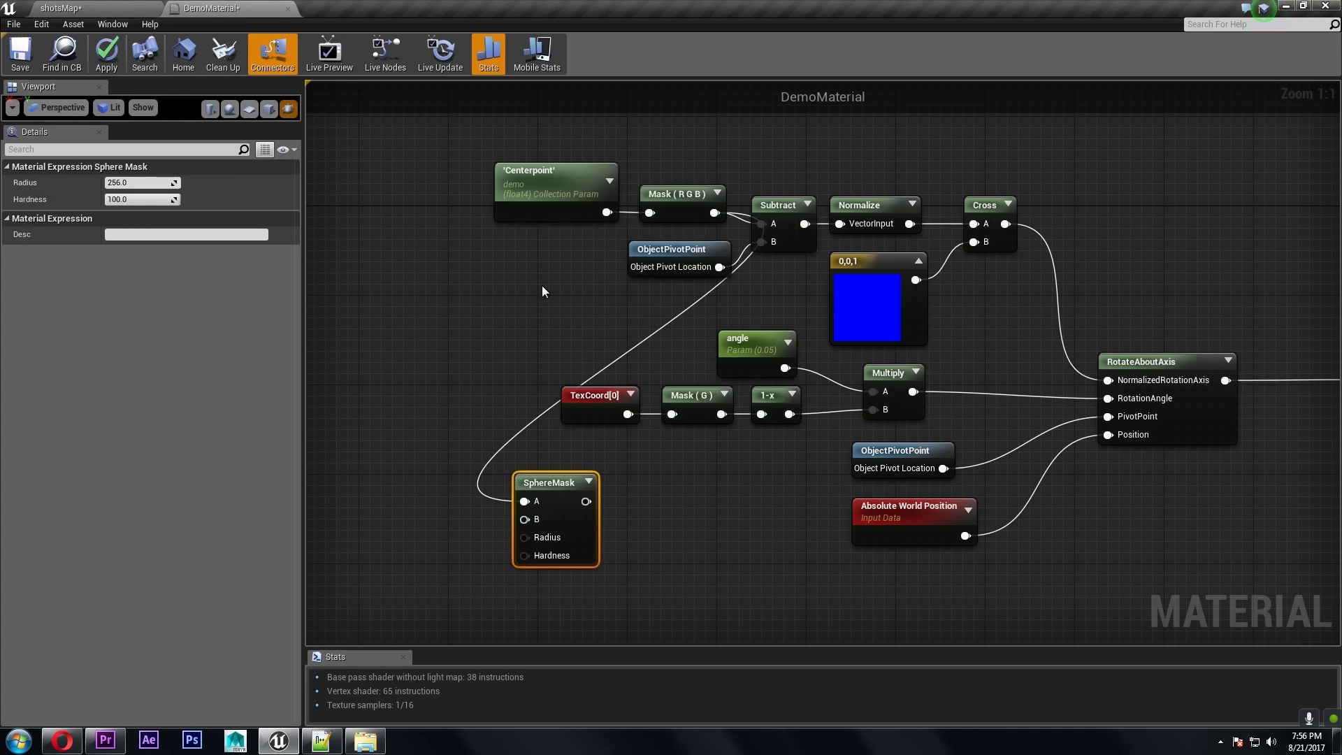
click(519, 179)
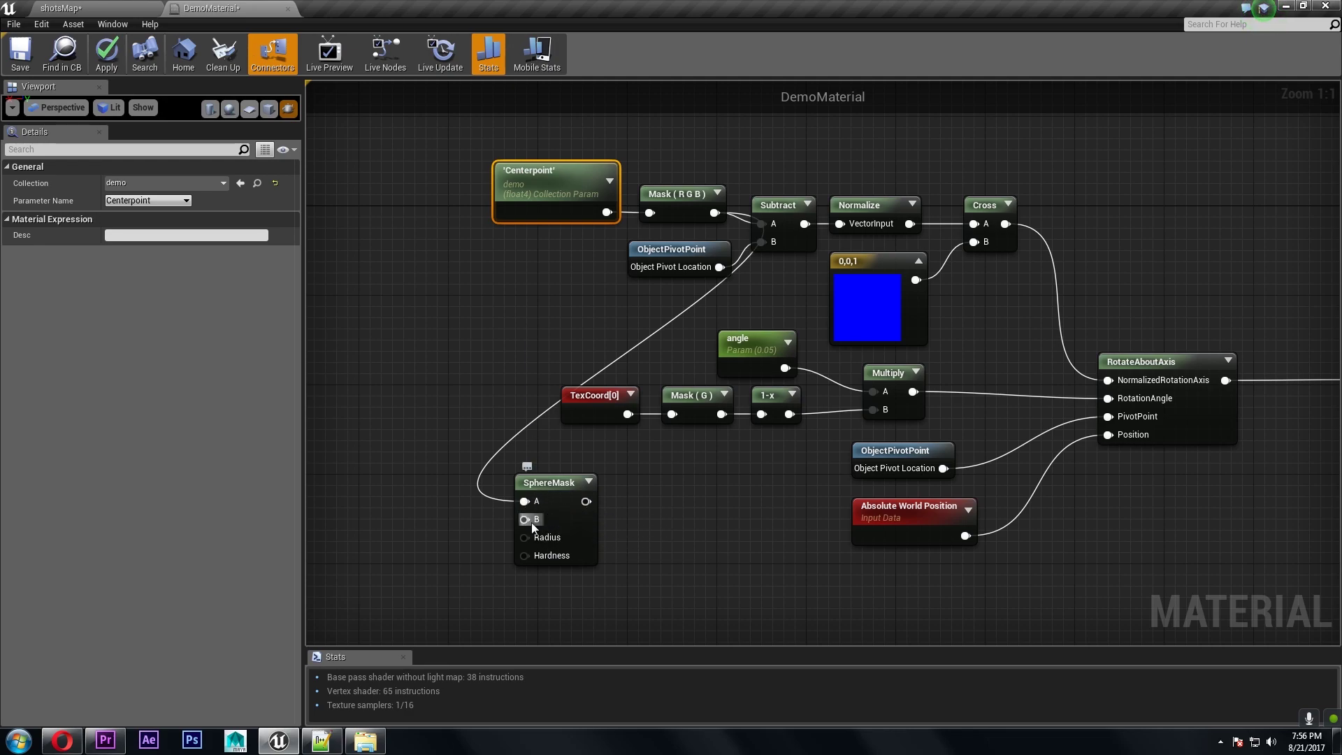
drag(530, 521, 966, 536)
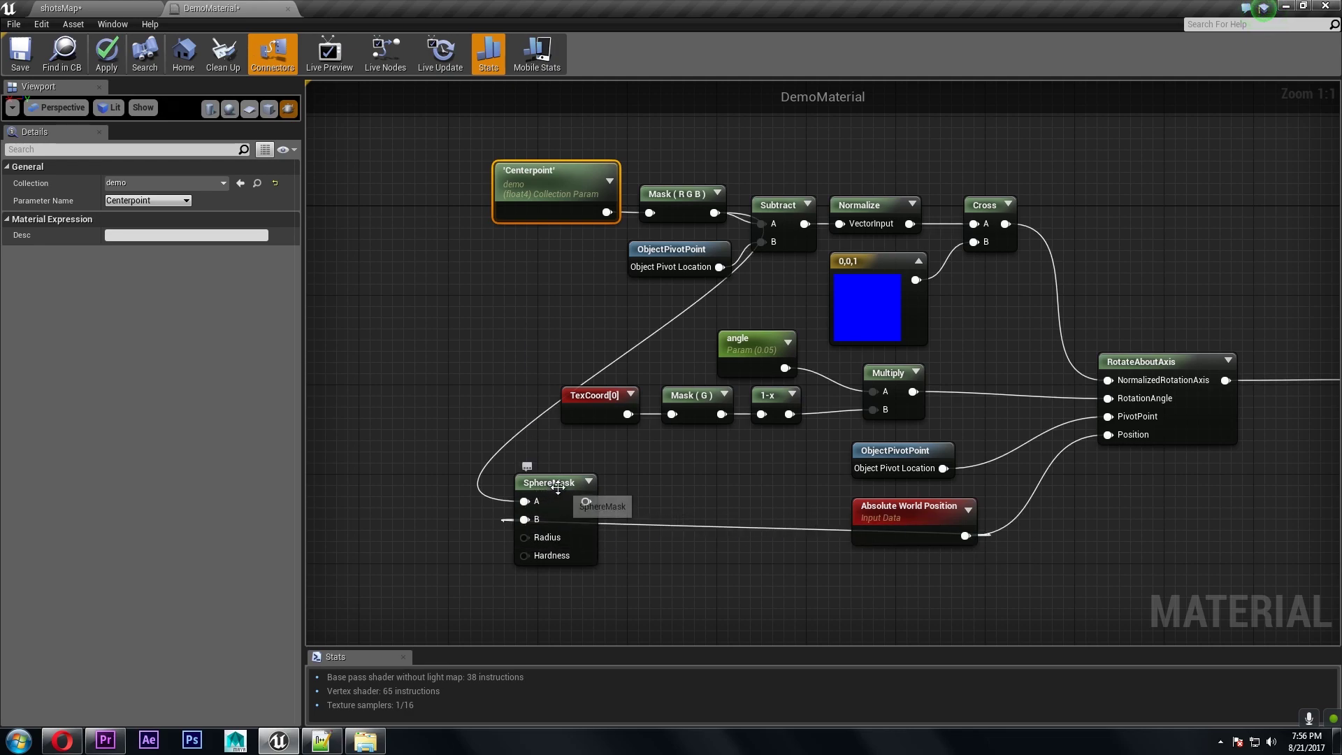
drag(558, 487, 566, 494)
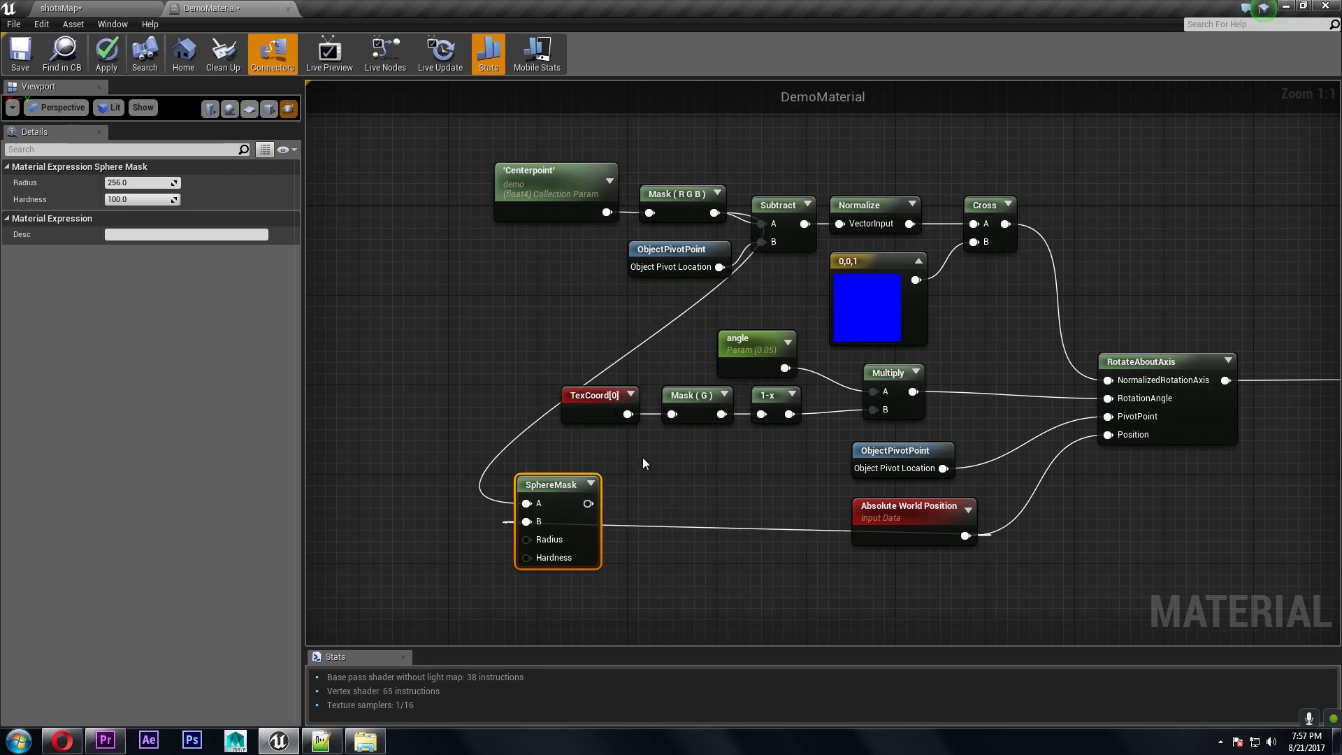